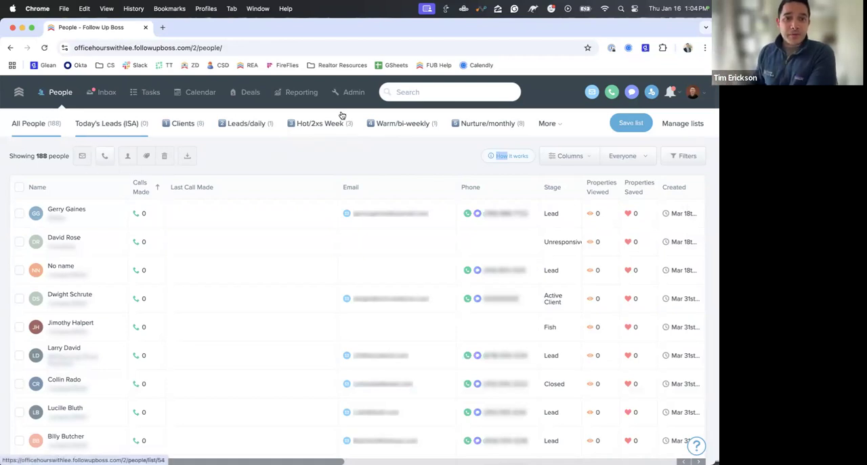
- Add the Timeframe column to the people list, leaving the other displayed columns selected
left_click(573, 156)
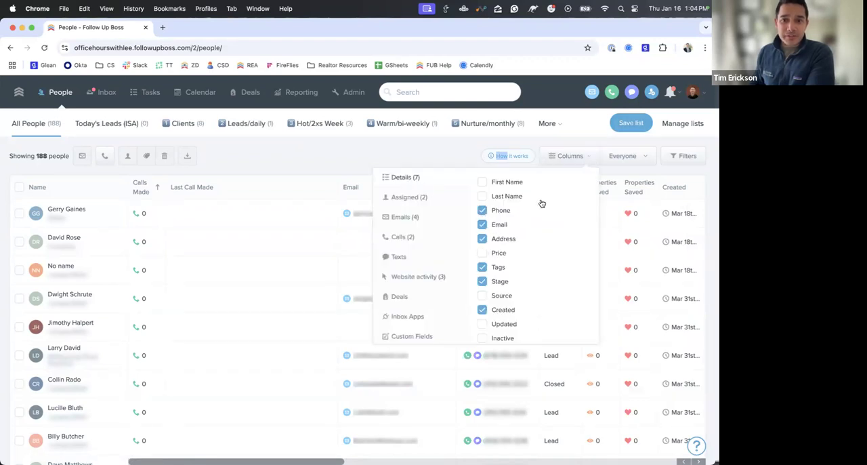
scroll(540, 201, "down", 3)
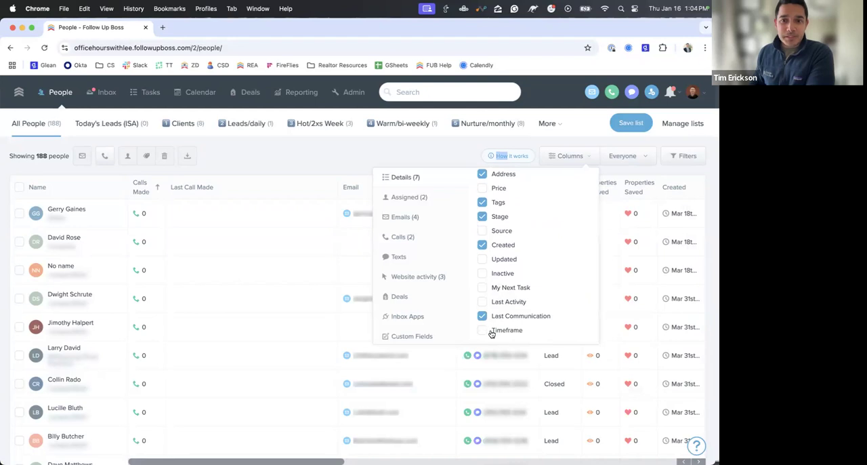
scroll(492, 333, "up", 5)
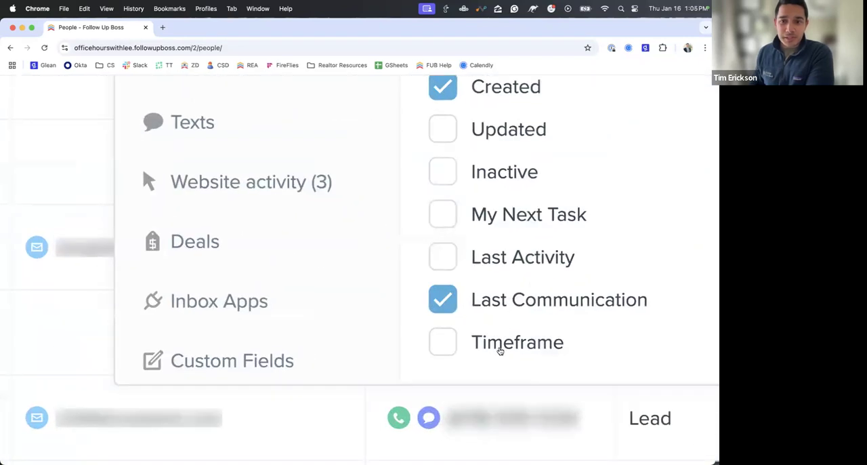
left_click(500, 351)
scroll(494, 348, "down", 5)
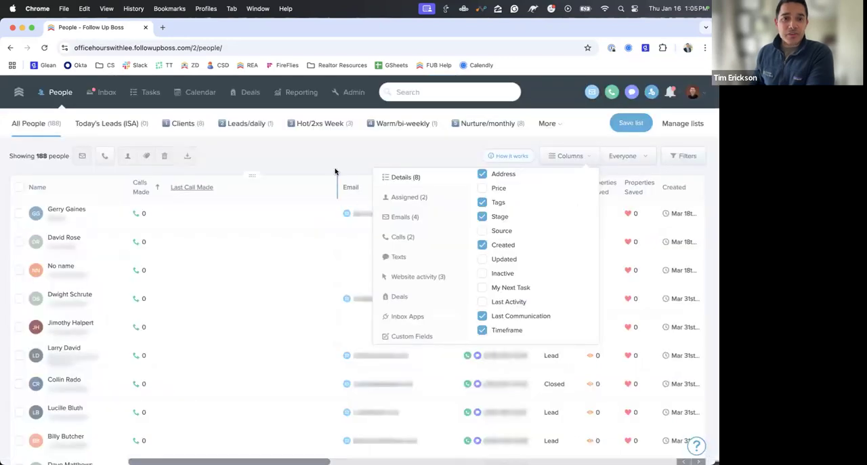
left_click(335, 171)
scroll(498, 204, "right", 10)
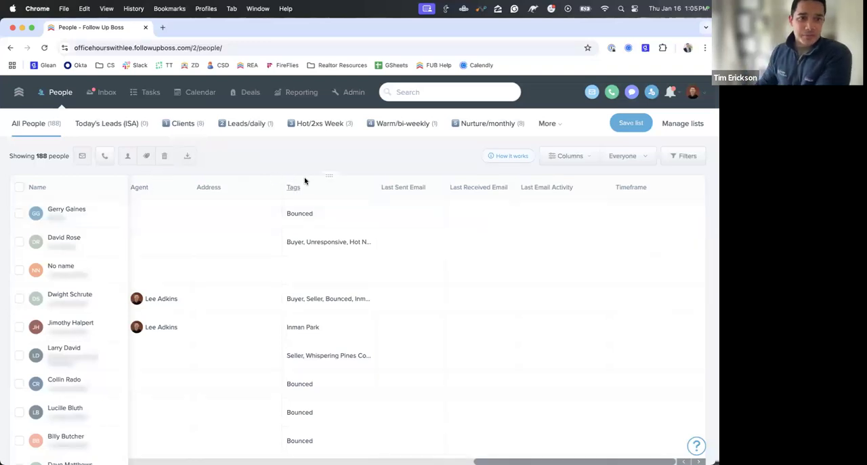
- Open the first person in the list, review the available stages, and save their stage as Nurture
left_click(76, 209)
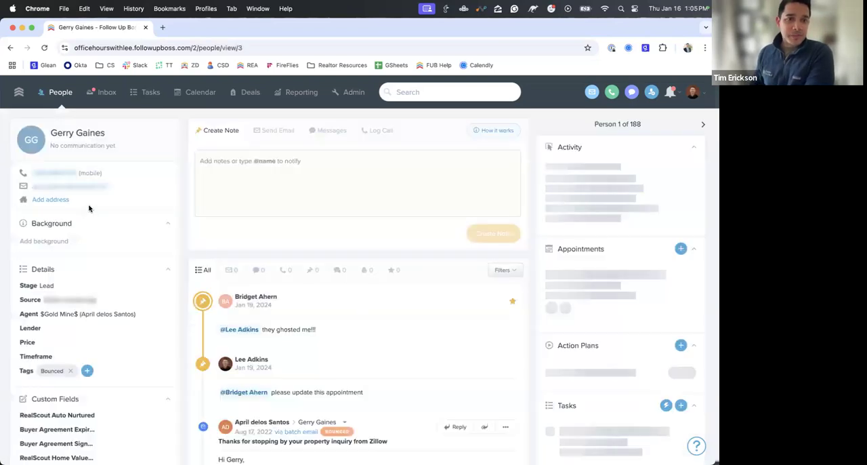
left_click(77, 289)
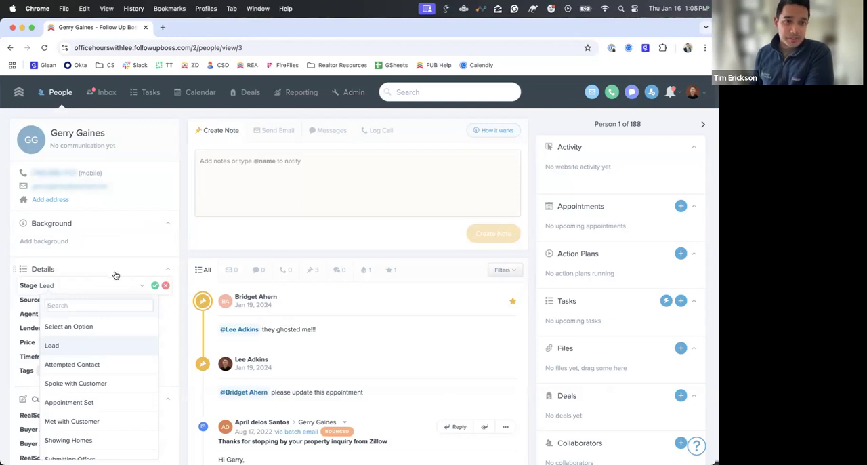
scroll(116, 274, "down", 1)
scroll(111, 350, "down", 1)
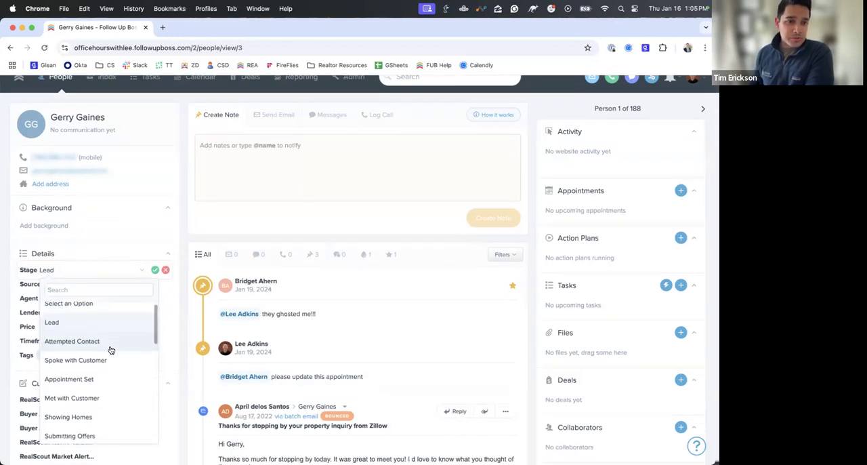
scroll(112, 349, "down", 5)
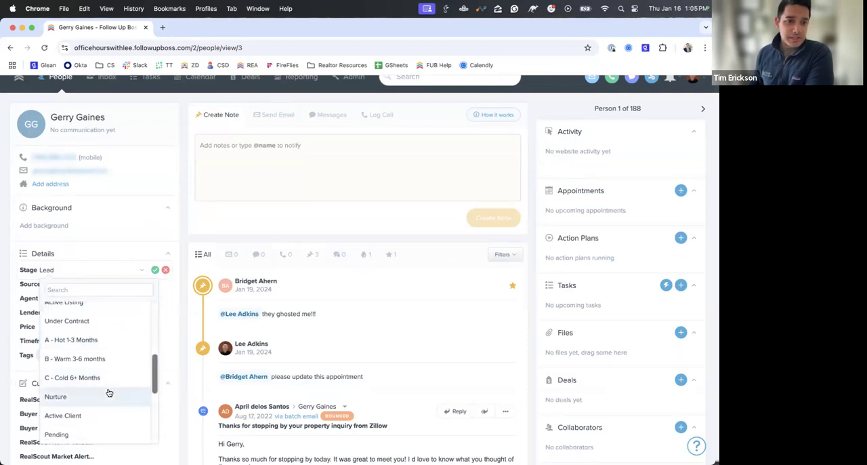
scroll(106, 393, "down", 1)
scroll(93, 391, "up", 2)
scroll(93, 391, "up", 3)
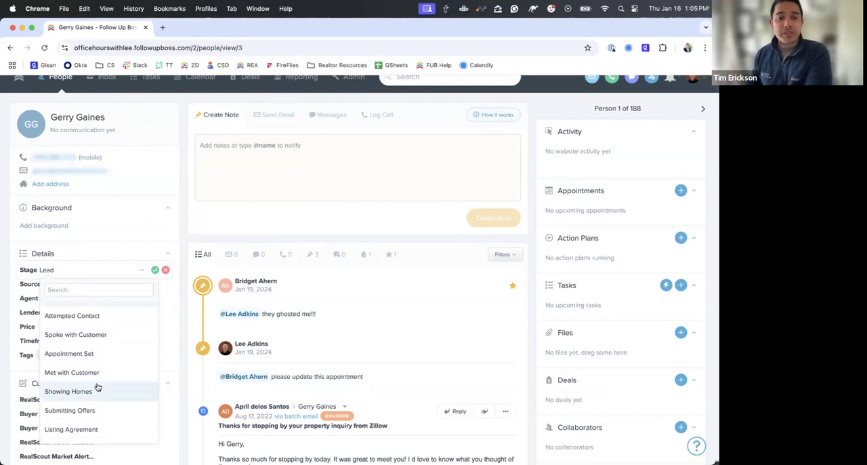
scroll(98, 387, "down", 4)
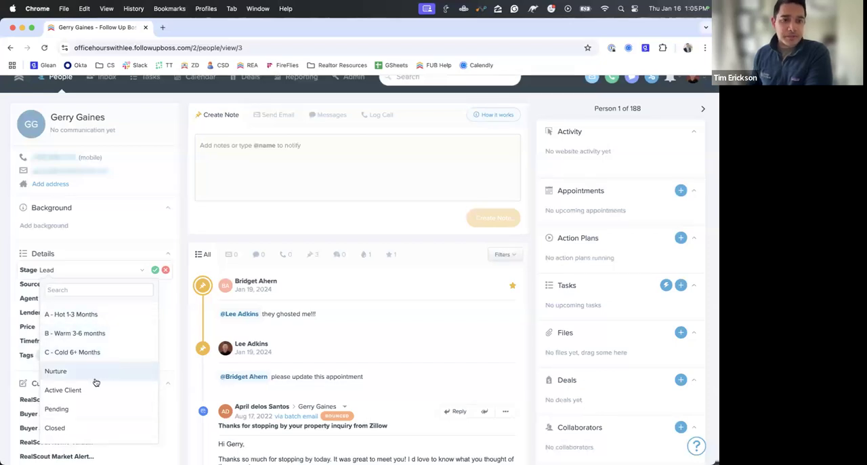
scroll(87, 412, "down", 2)
scroll(88, 359, "up", 3)
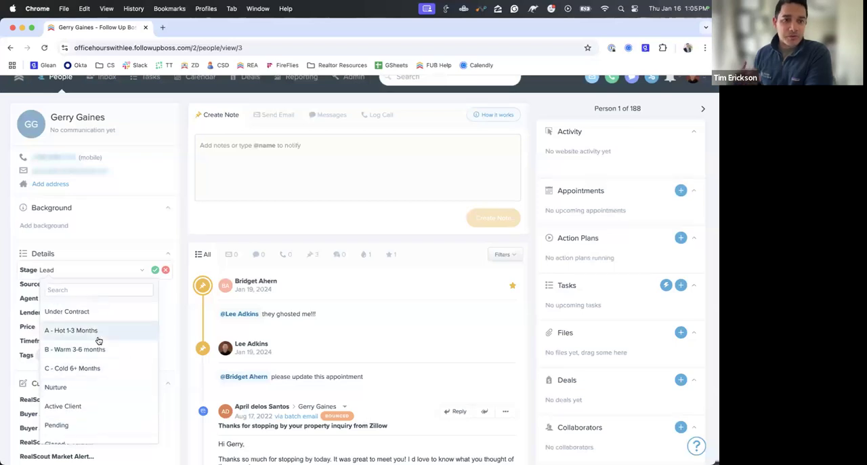
scroll(98, 340, "up", 5)
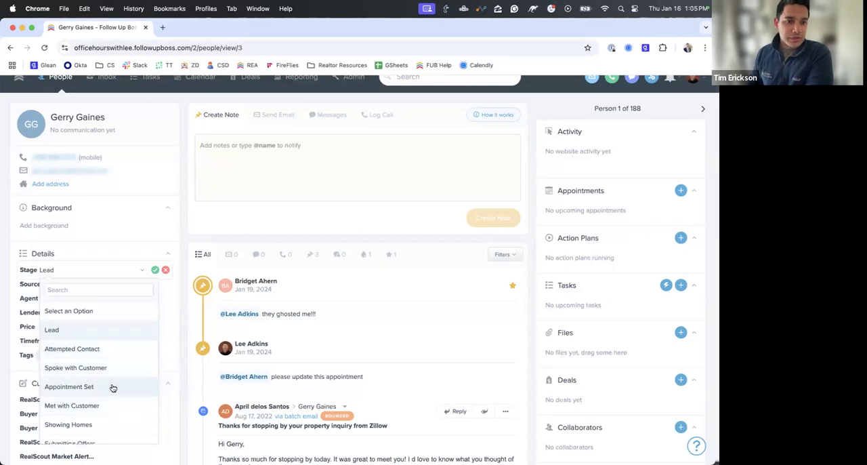
scroll(114, 373, "down", 5)
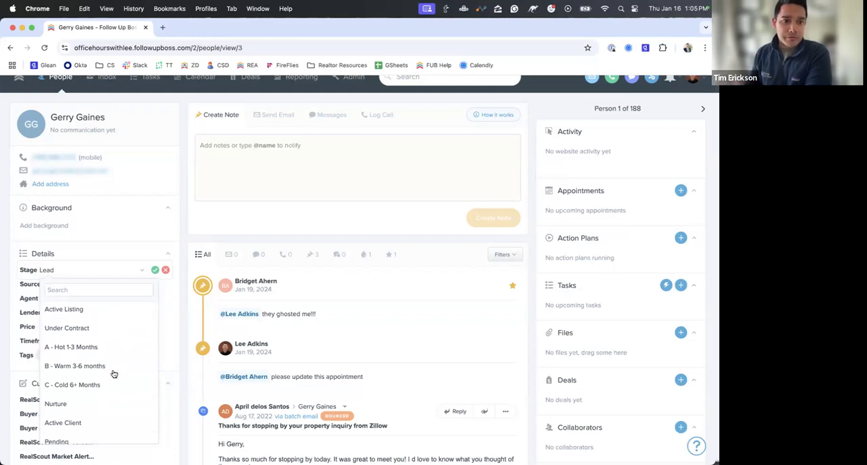
scroll(112, 369, "down", 4)
scroll(106, 360, "up", 1)
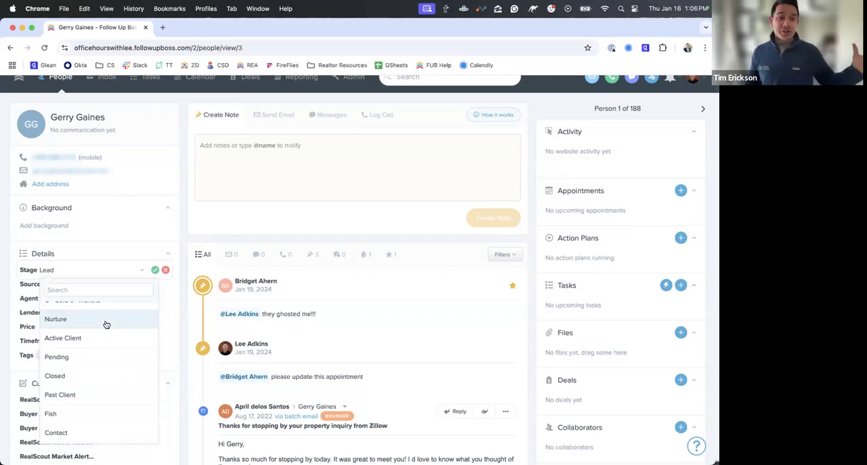
left_click(107, 323)
left_click(155, 270)
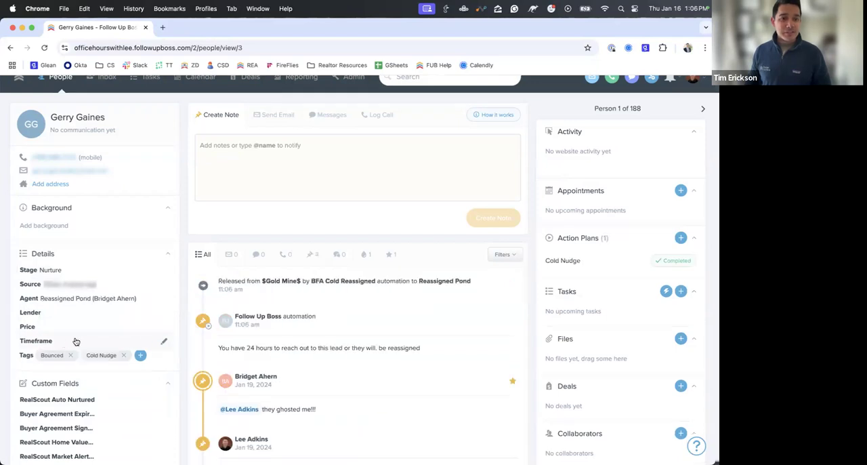
- Set this person's timeframe to 6-12 Months and save it
left_click(76, 341)
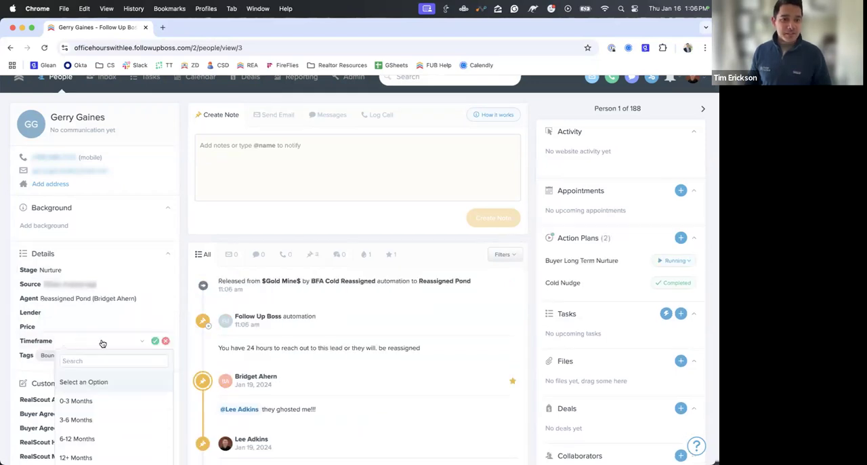
left_click(101, 361)
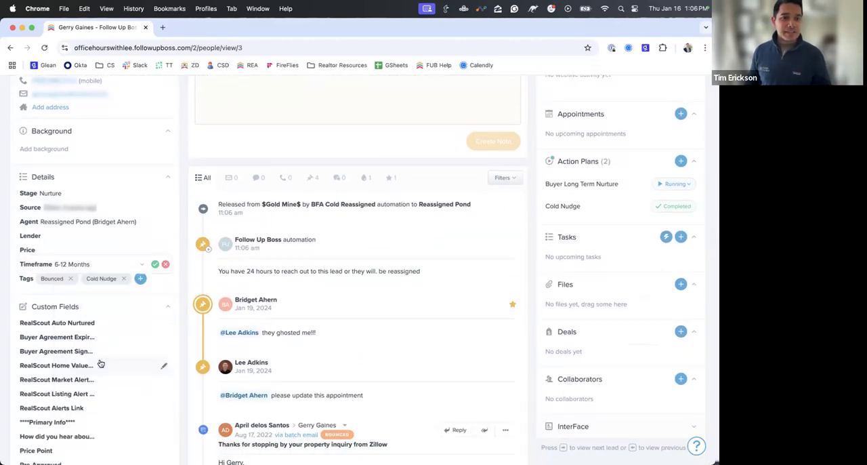
left_click(155, 263)
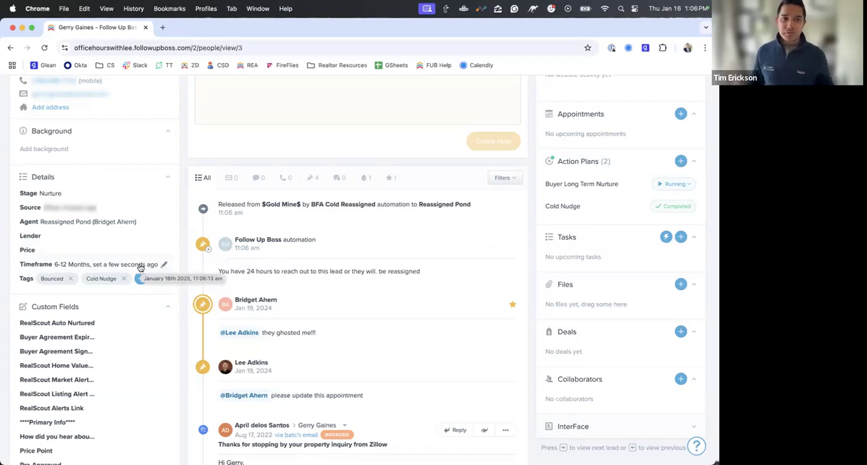
- Go to the second person's profile and save their stage as A - Hot 1-3 Months
scroll(141, 266, "up", 3)
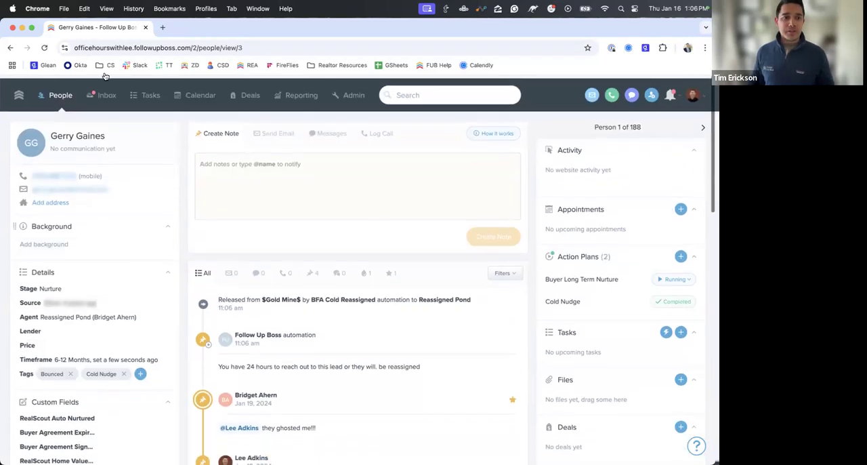
left_click(703, 125)
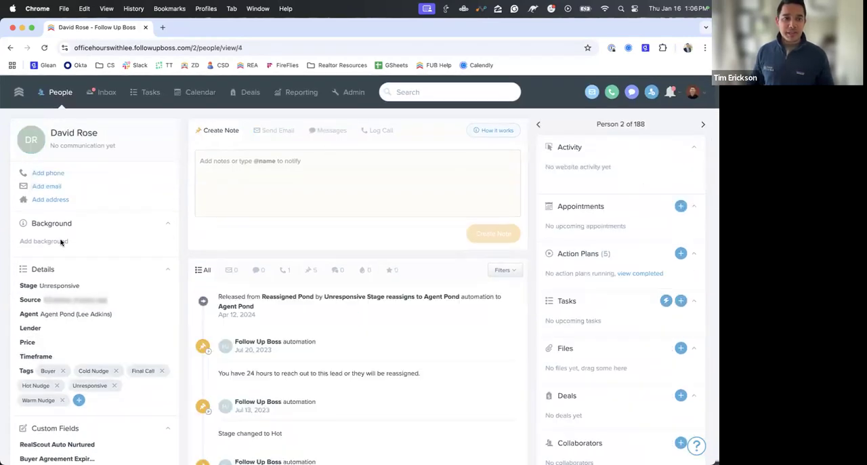
left_click(87, 287)
scroll(108, 352, "down", 1)
scroll(110, 355, "up", 1)
scroll(110, 355, "up", 5)
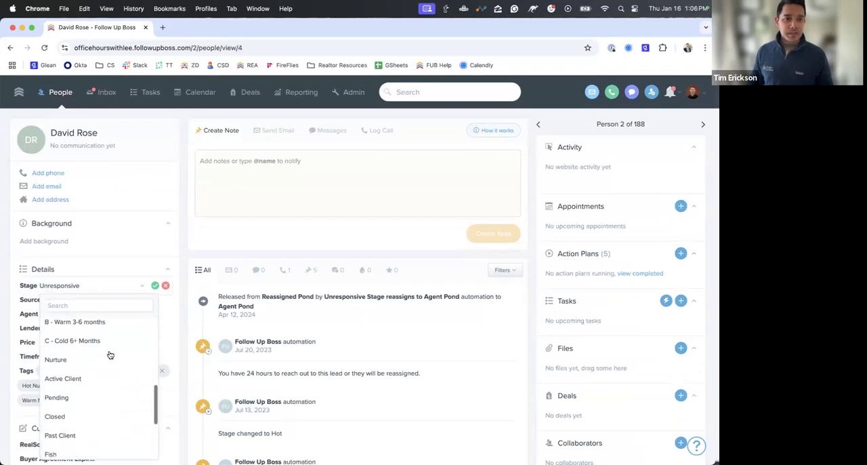
scroll(109, 355, "down", 2)
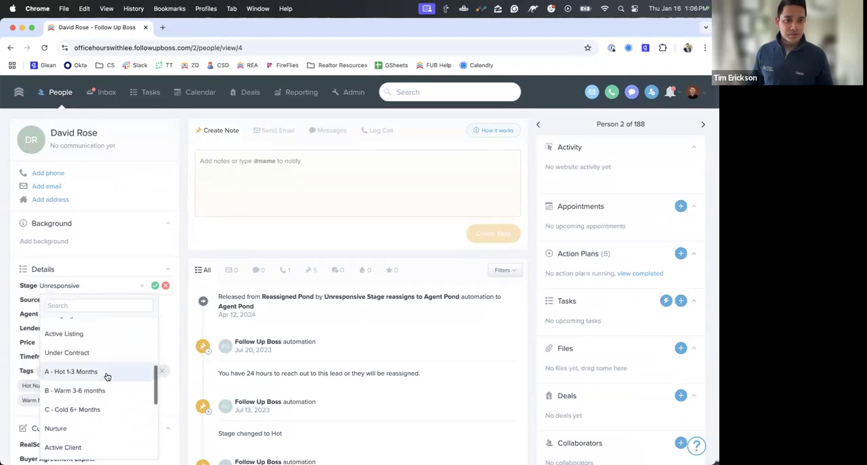
left_click(107, 375)
left_click(154, 285)
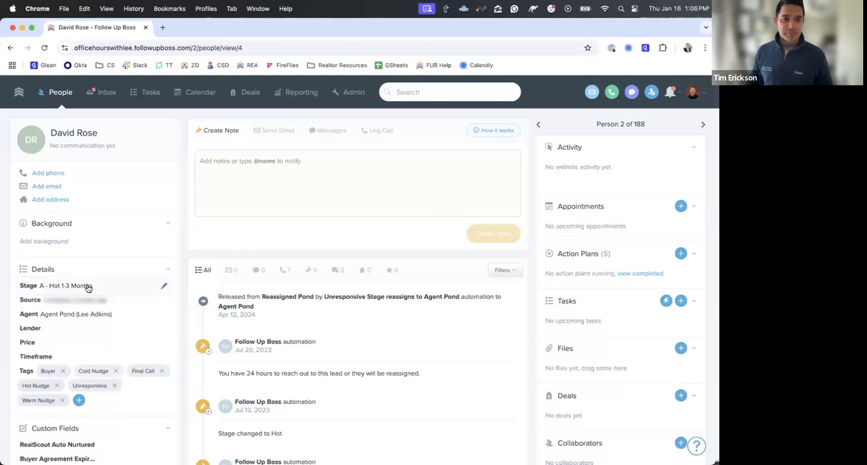
- Set the second person's timeframe to 0-3 Months and save it
left_click(102, 357)
left_click(113, 417)
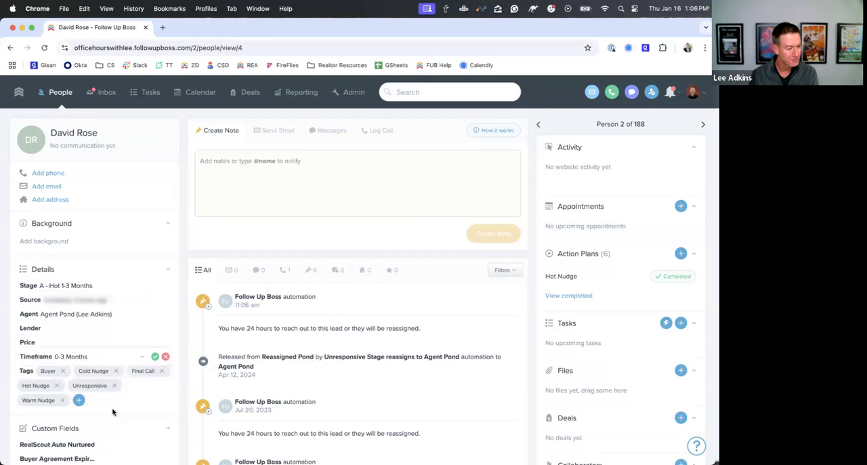
left_click(155, 356)
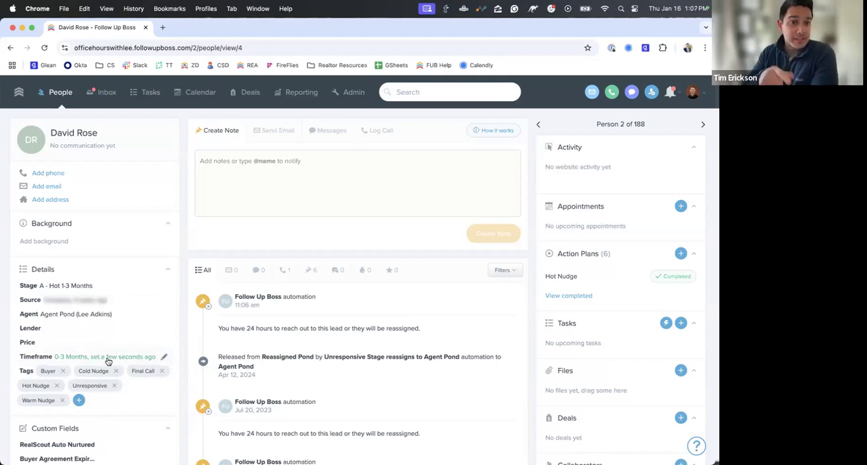
mouse_move(107, 361)
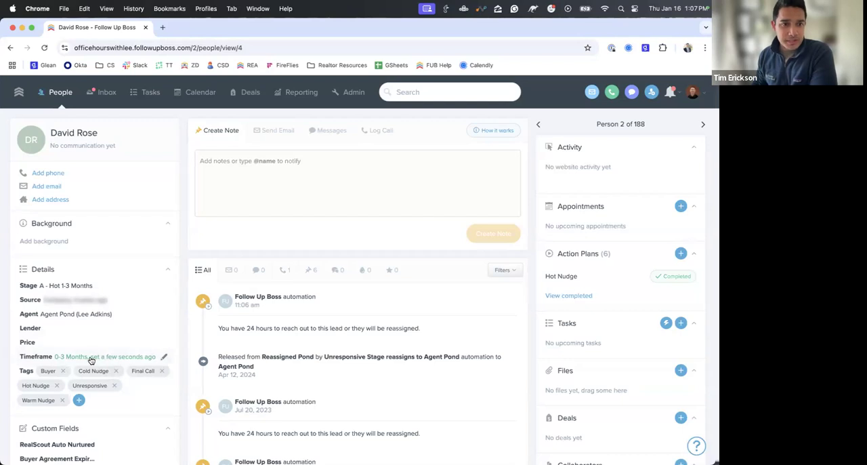
- Return to the list of all people and move the Timeframe column between Last Call Made and Email
left_click(60, 92)
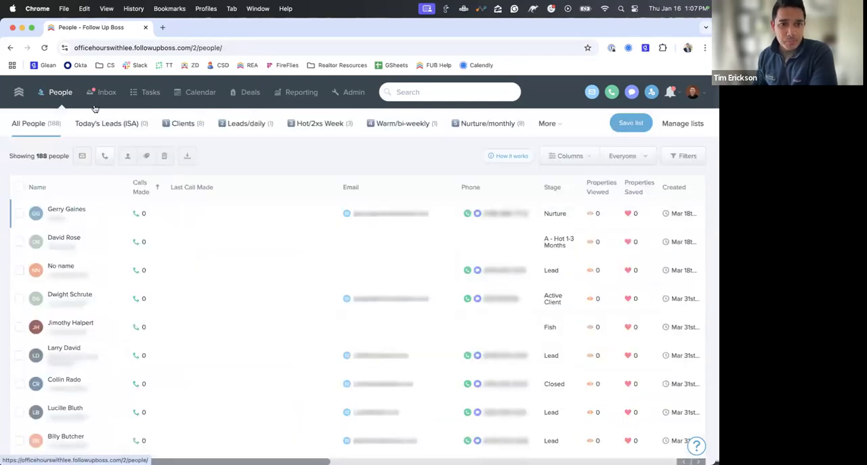
scroll(311, 238, "right", 2)
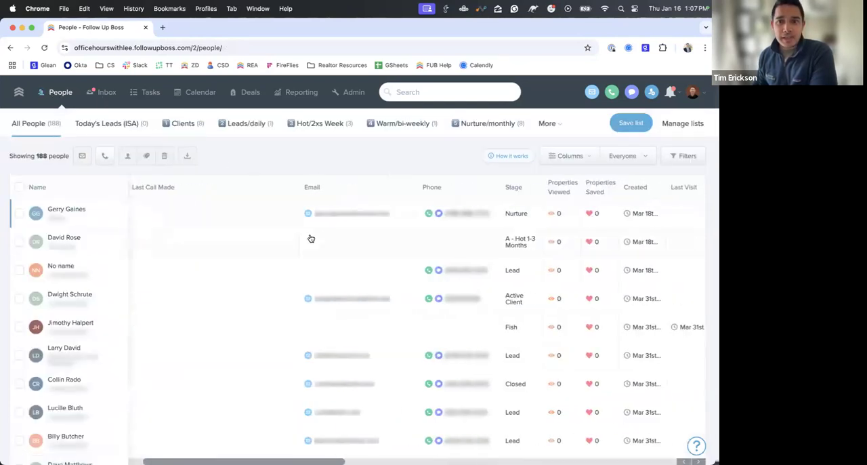
scroll(311, 239, "right", 10)
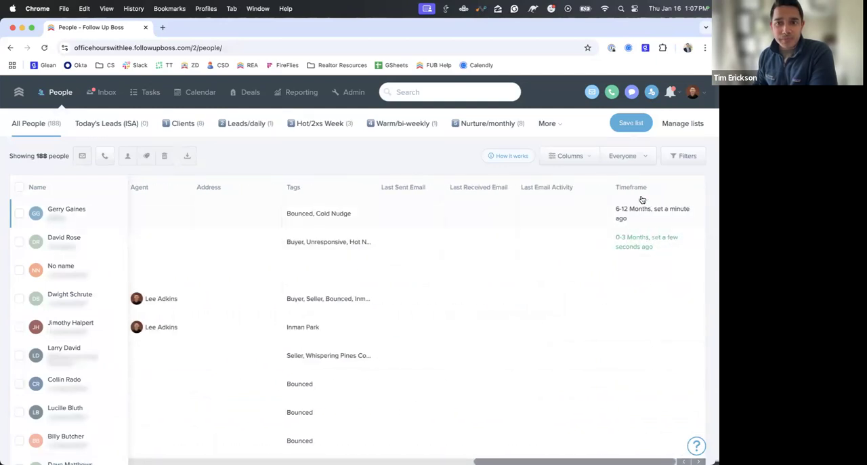
scroll(407, 271, "left", 10)
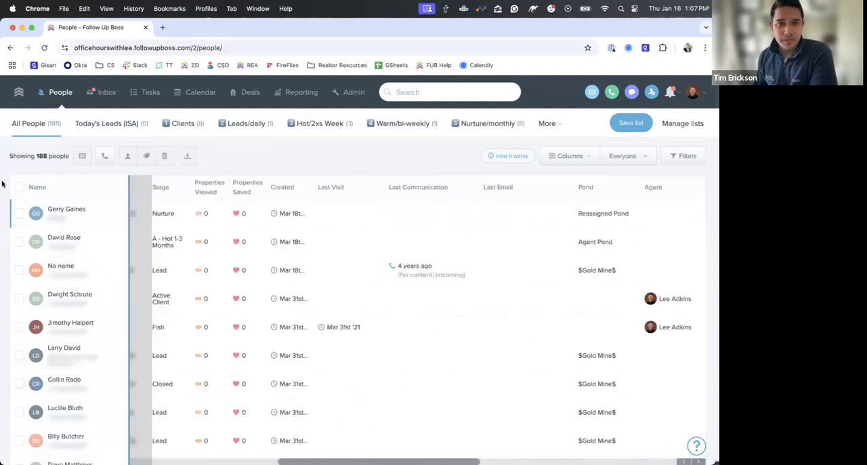
scroll(339, 190, "left", 8)
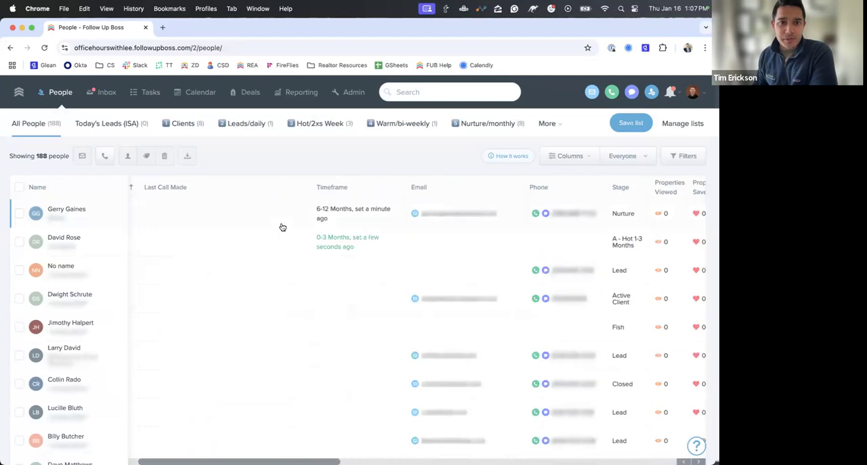
scroll(282, 227, "left", 2)
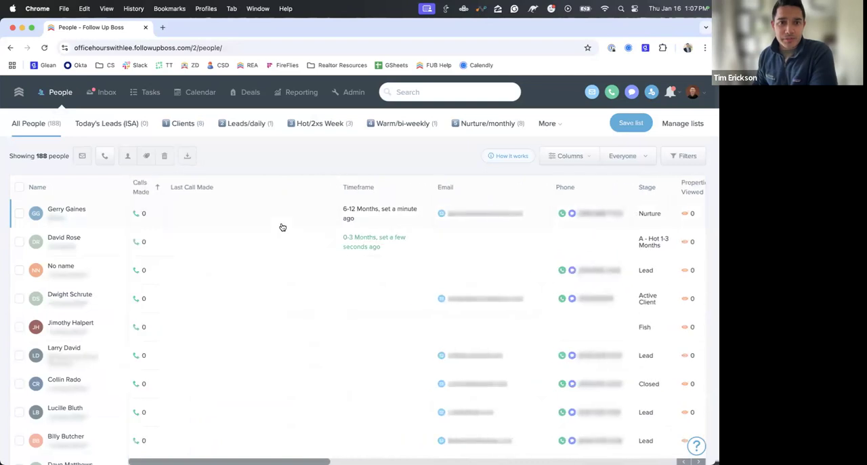
- Filter the people list to contacts whose Timeframe is not empty
left_click(357, 188)
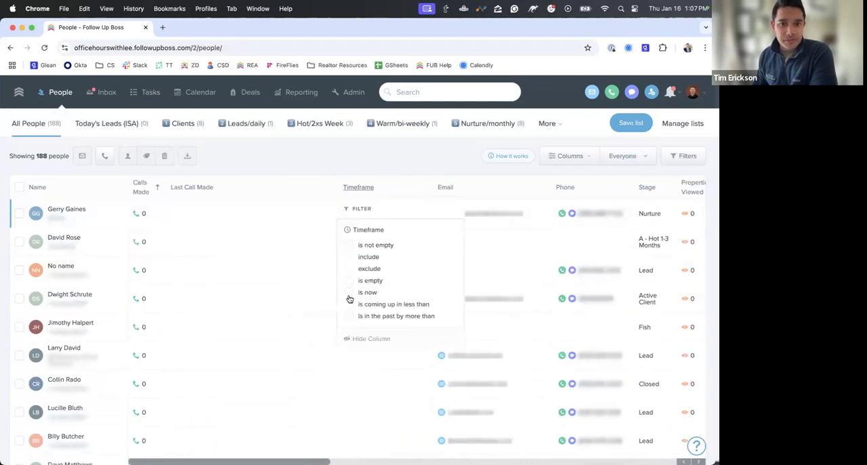
left_click(348, 245)
left_click(349, 158)
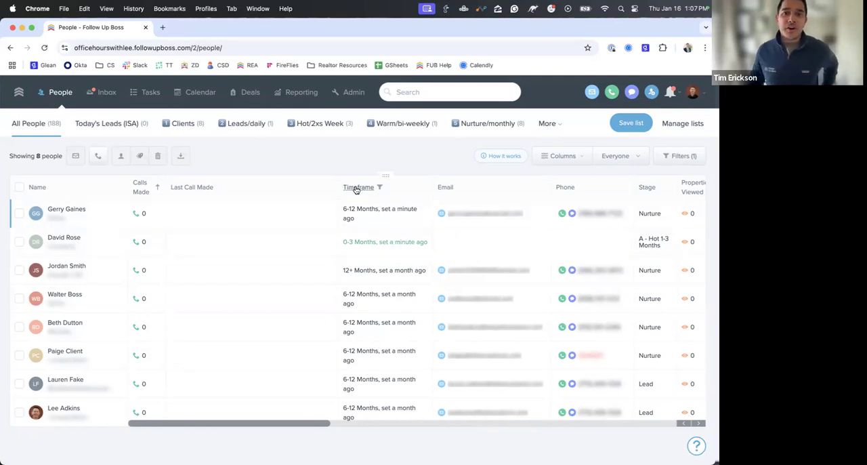
- Change the Timeframe filter to show contacts whose timeframe is coming up in less than 2 weeks
left_click(677, 156)
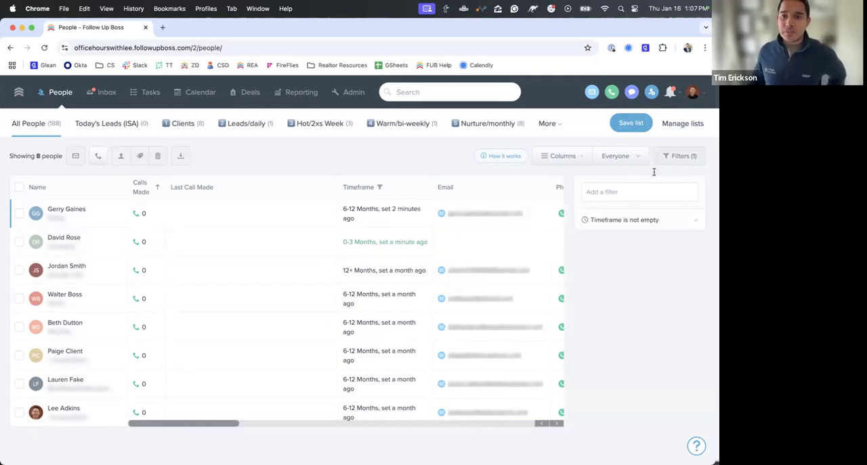
left_click(625, 221)
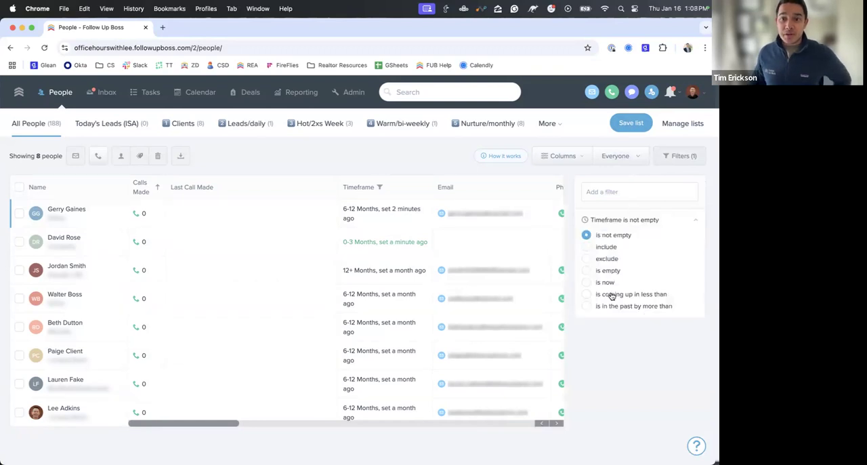
left_click(587, 295)
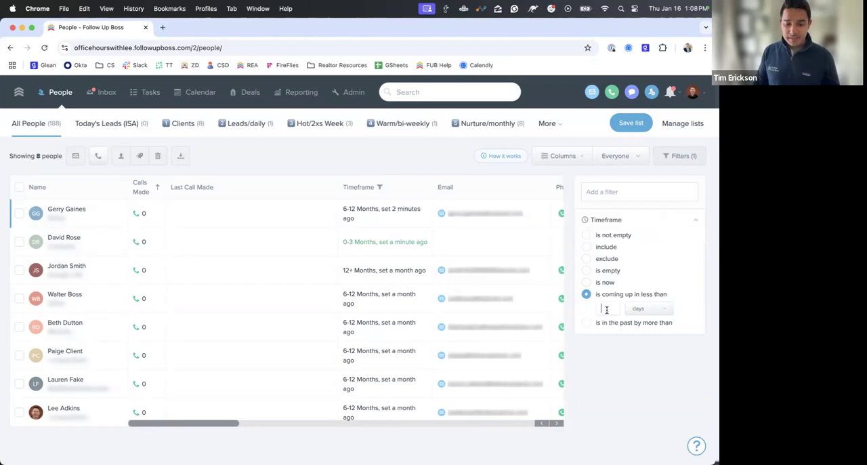
type("2")
left_click(650, 320)
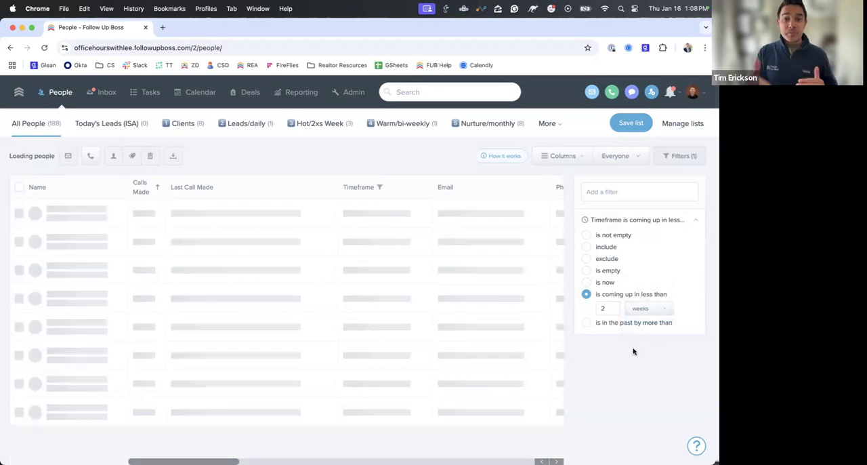
- Try the coming-up Timeframe filter with months as the unit, and set the condition back to is not empty
left_click(644, 311)
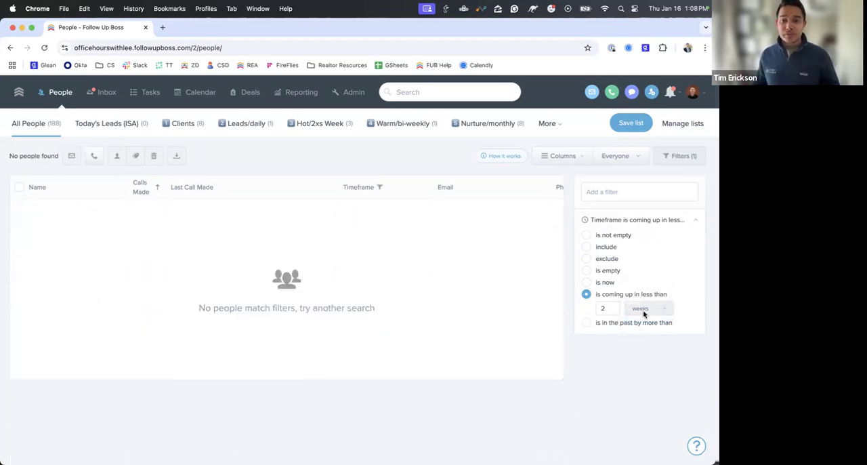
left_click(645, 324)
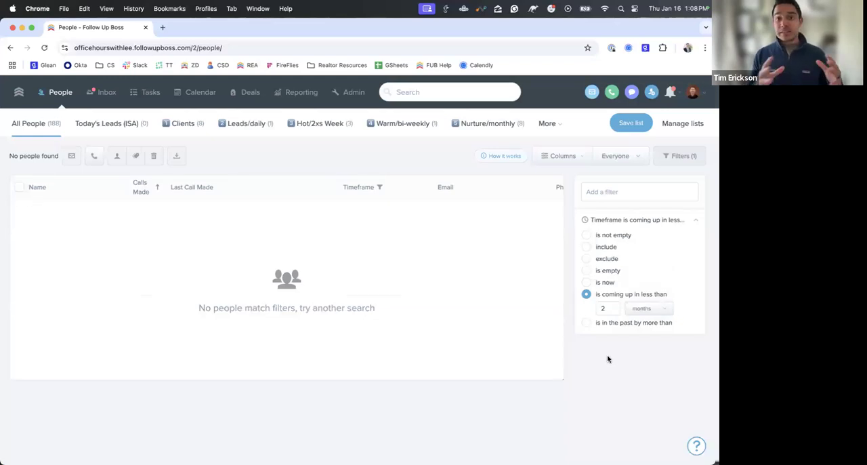
left_click(587, 236)
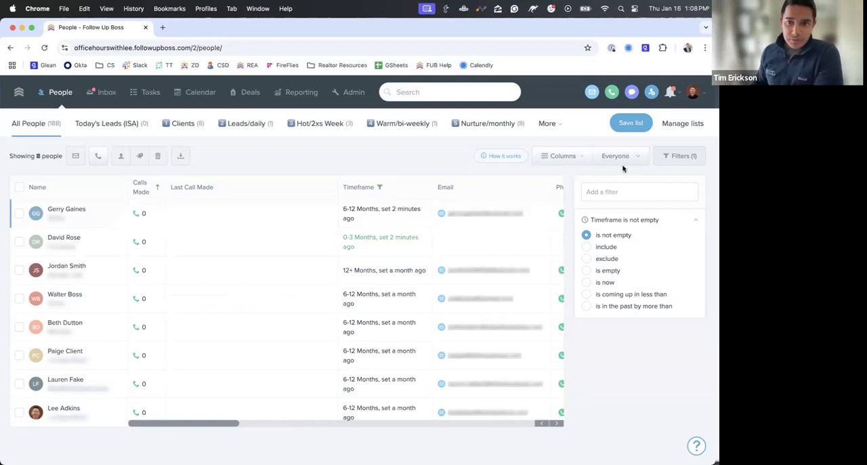
- Check the Timeframe field in the details of the first person's profile and return to the people list
left_click(82, 209)
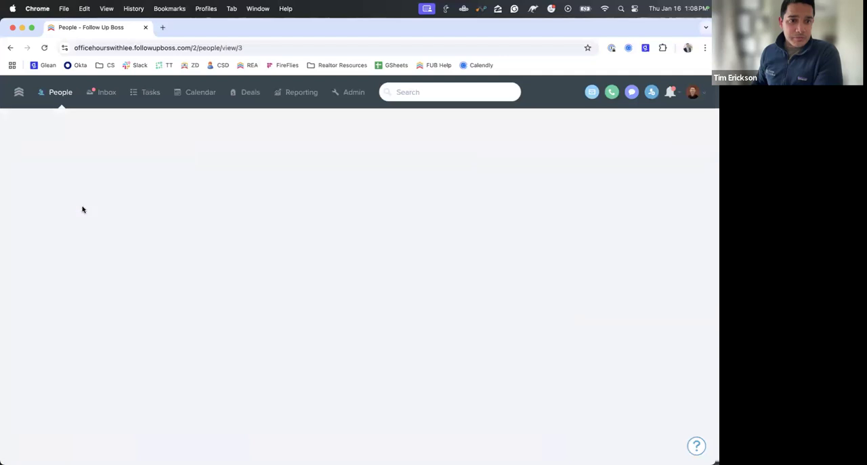
scroll(93, 380, "down", 5)
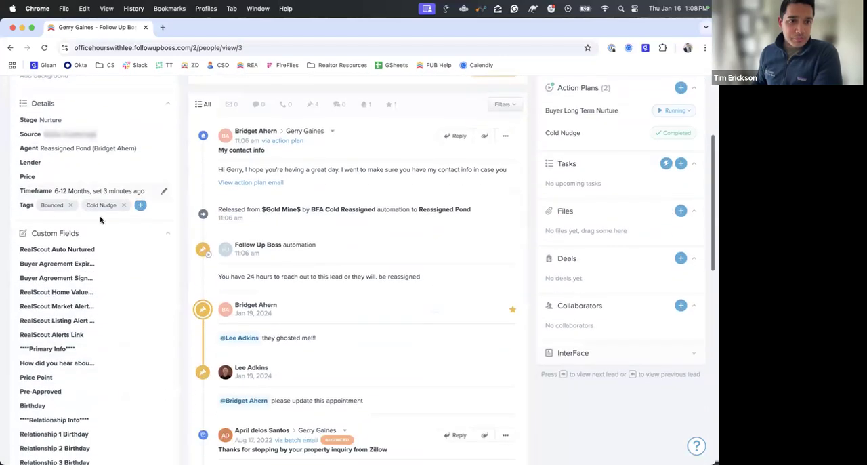
scroll(114, 192, "up", 5)
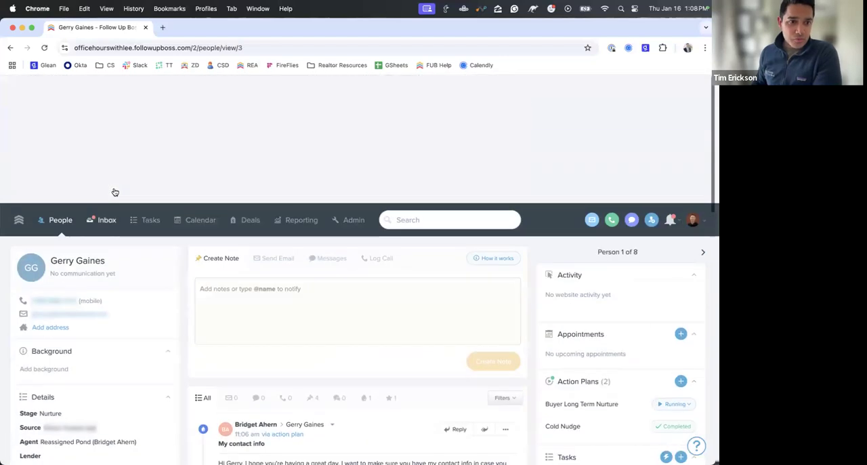
left_click(55, 99)
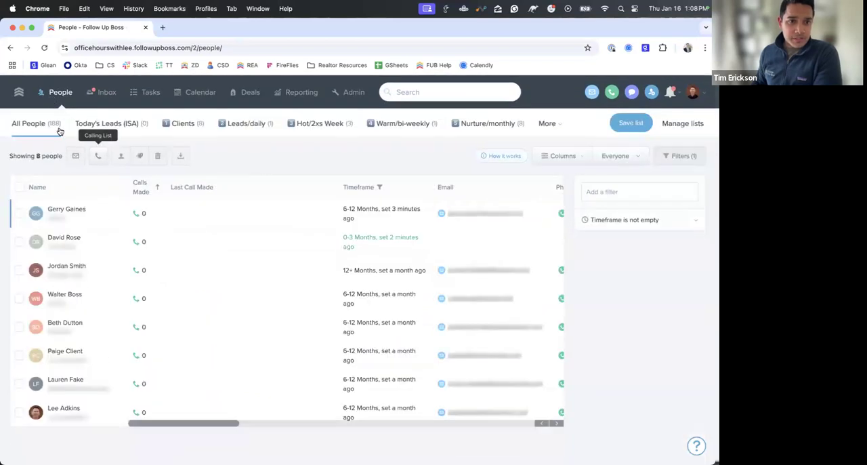
- Remove the Timeframe filter and select the third, fourth, fifth, seventh and eighth people in the list
left_click(686, 221)
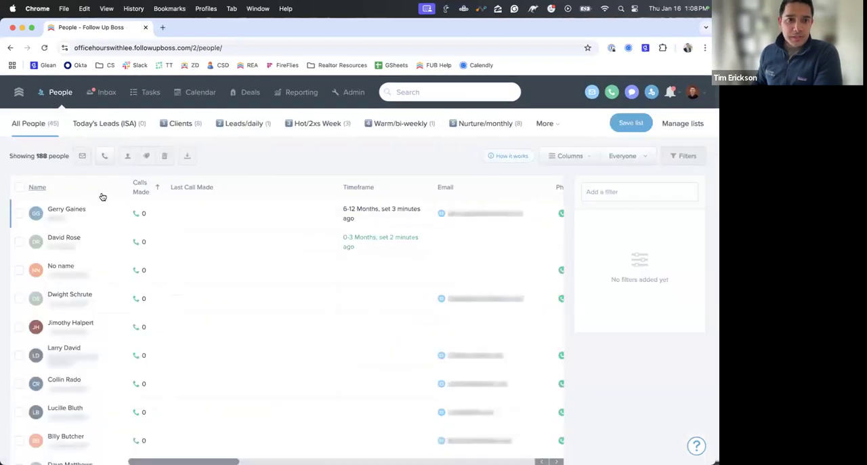
left_click(19, 270)
left_click(19, 298)
left_click(19, 327)
left_click(19, 383)
left_click(19, 412)
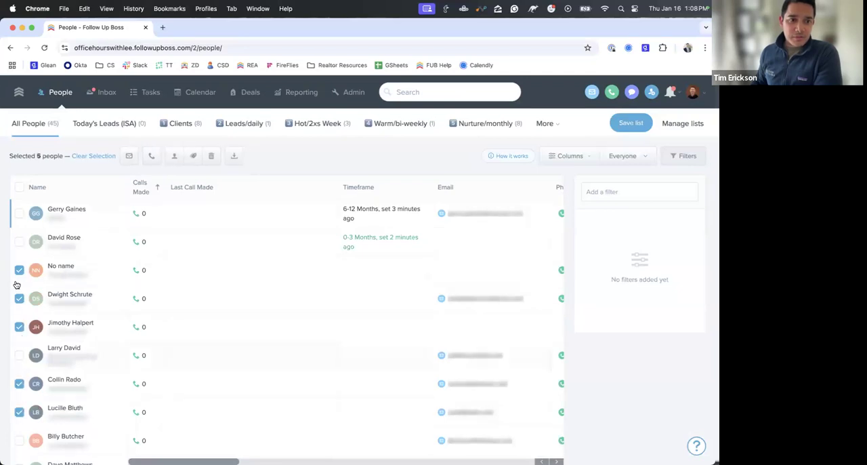
- Mass-update the timeframe of the five selected people to 0-3 Months
left_click(174, 156)
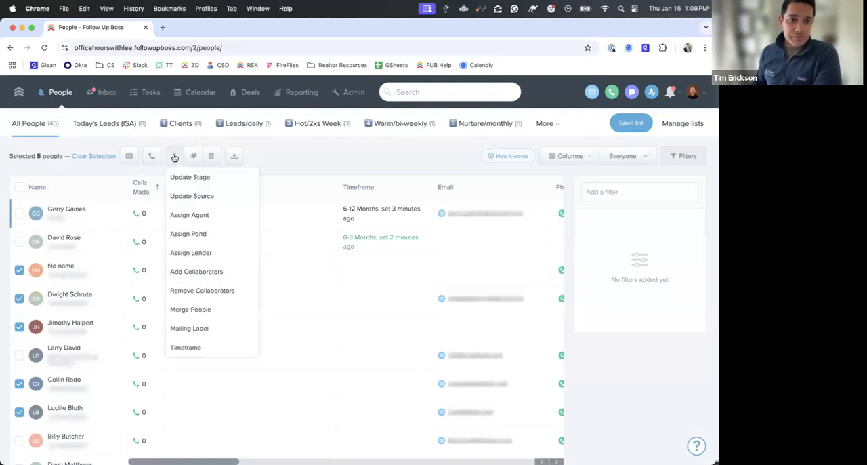
left_click(175, 158)
left_click(175, 158)
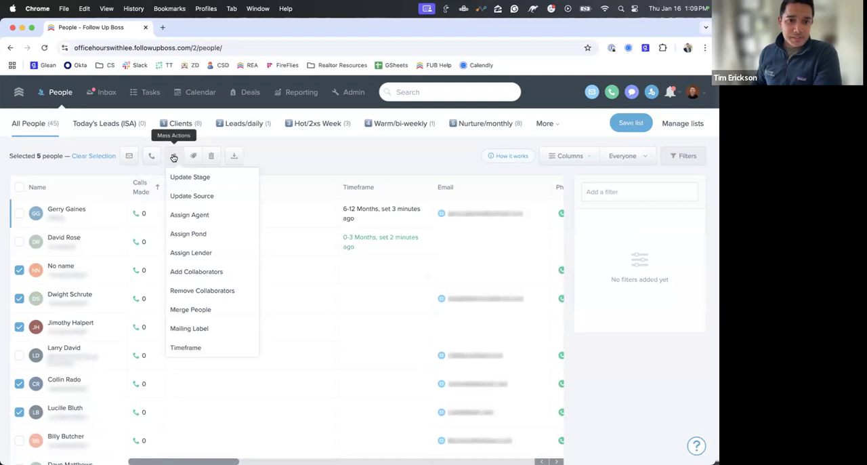
left_click(189, 348)
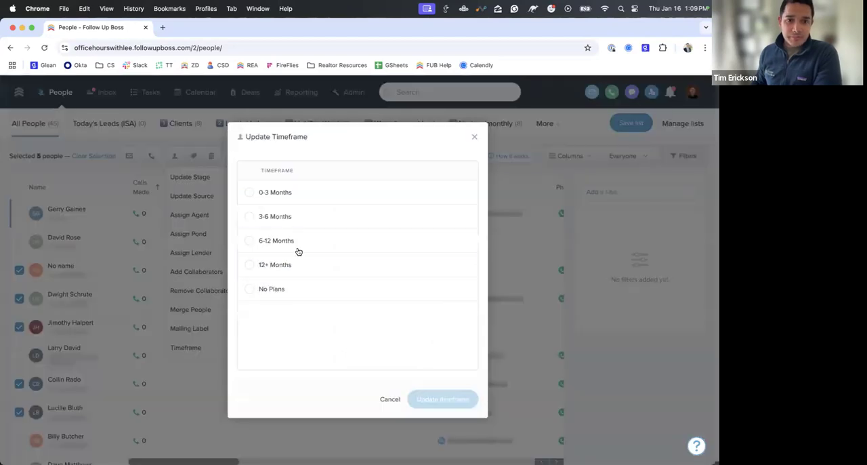
left_click(286, 197)
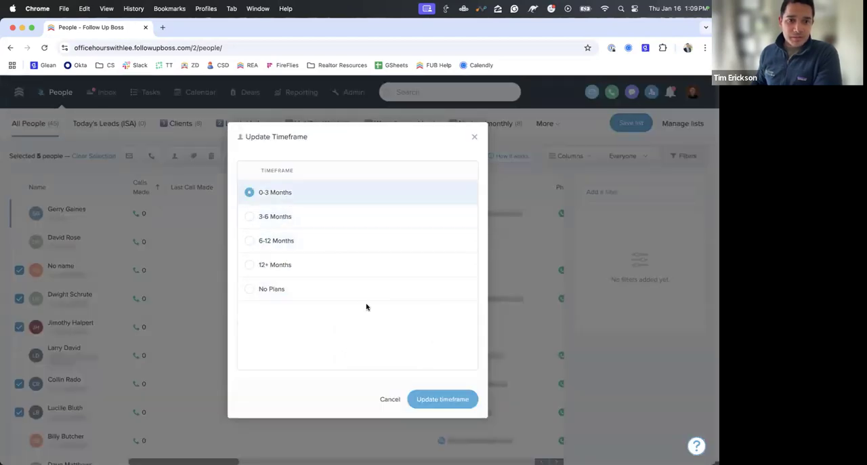
left_click(444, 399)
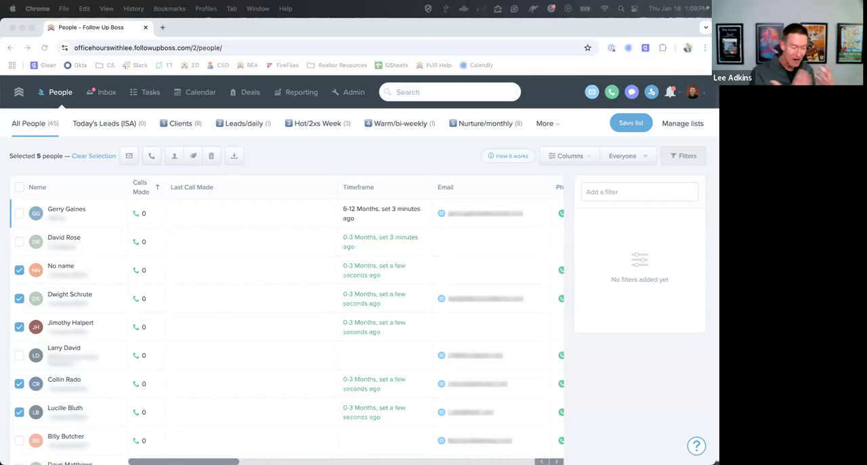
left_click(565, 157)
left_click(565, 157)
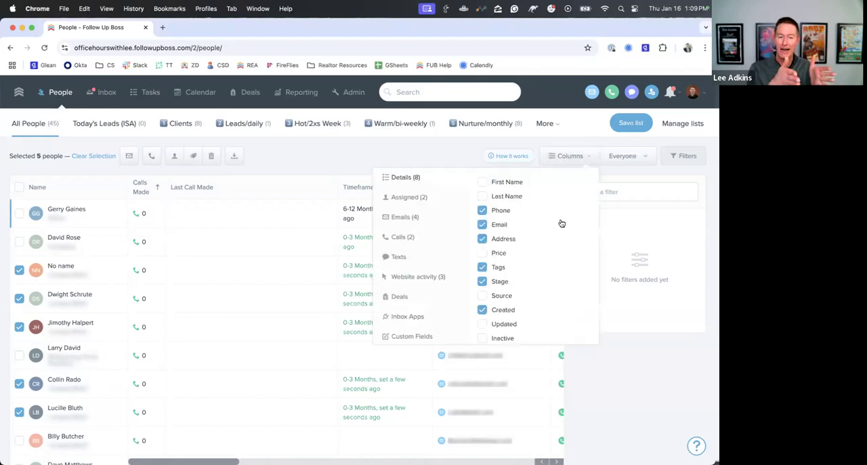
left_click(445, 159)
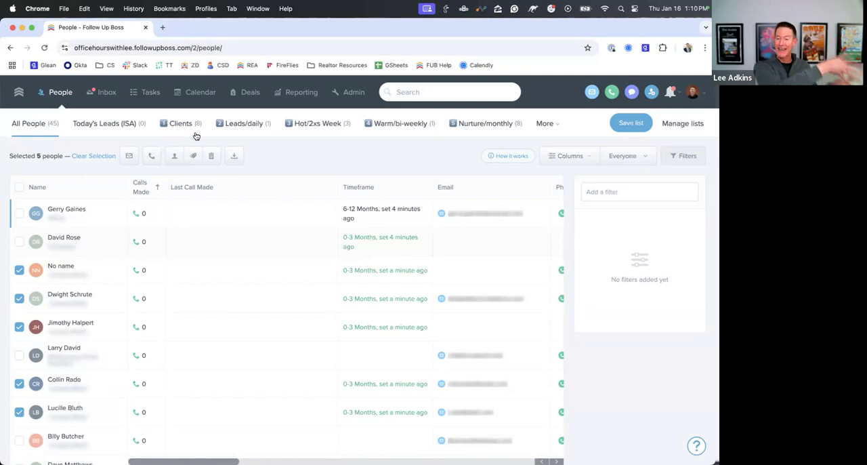
- View the timeline filter options in the first person's profile and return to the people list
left_click(66, 210)
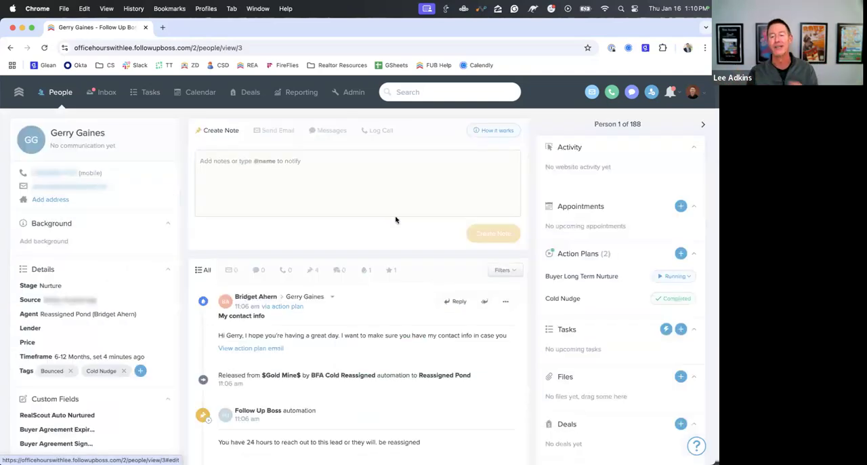
left_click(502, 269)
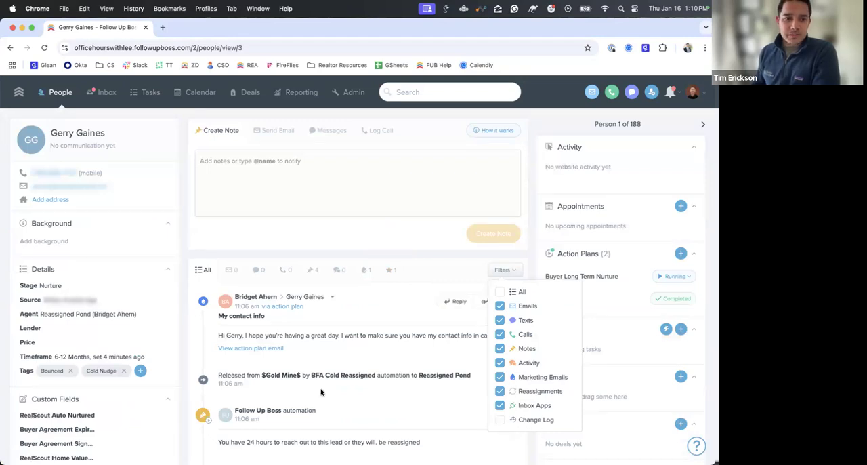
left_click(60, 94)
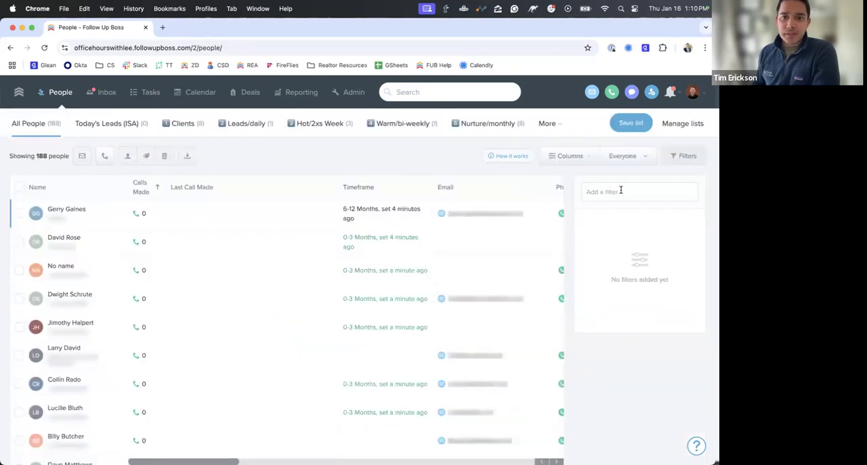
- Add a Timeframe is not empty filter to the list of all people
left_click(621, 191)
scroll(627, 384, "down", 3)
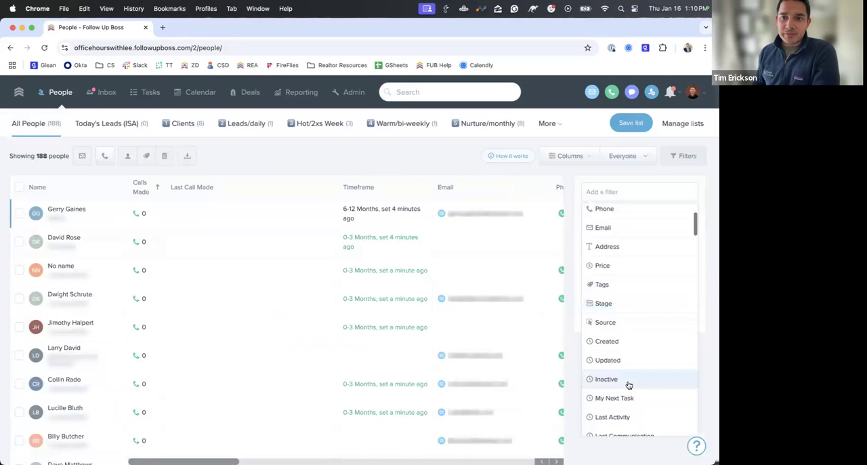
scroll(629, 305, "up", 3)
scroll(623, 285, "down", 5)
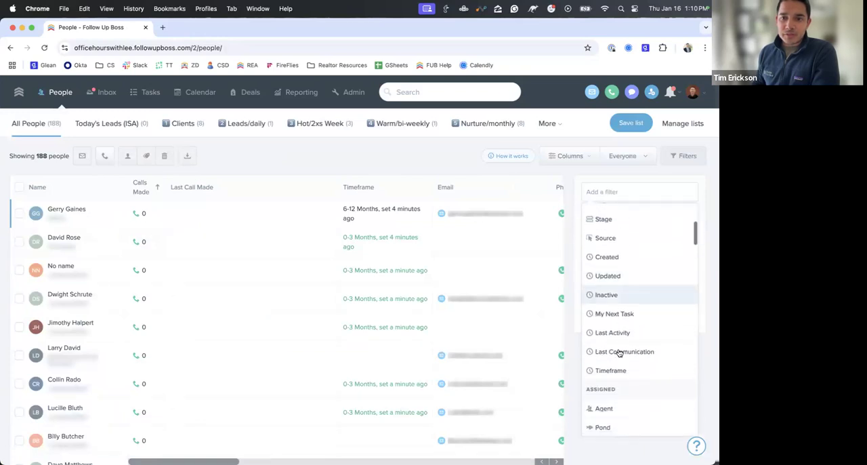
left_click(612, 370)
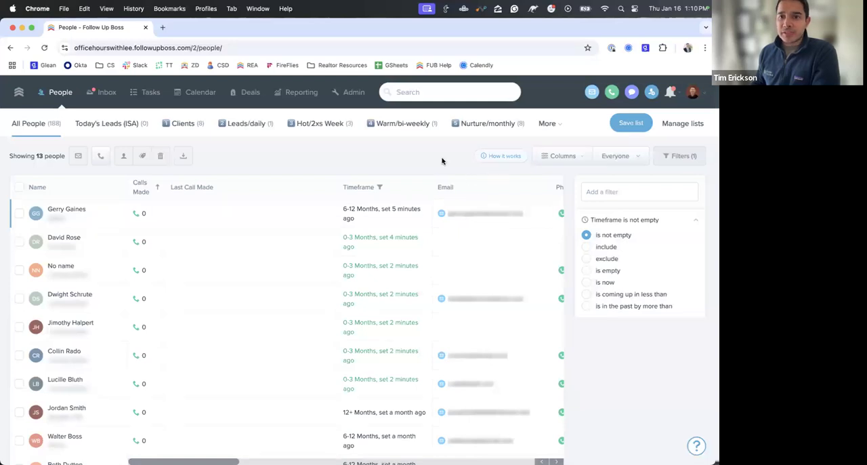
- Look up the Timeframe option among the Details columns available for the people list
left_click(573, 159)
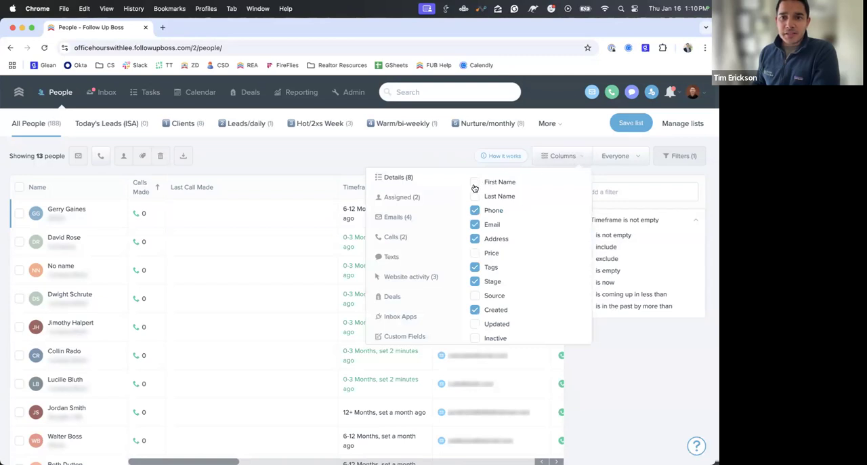
scroll(479, 298, "down", 3)
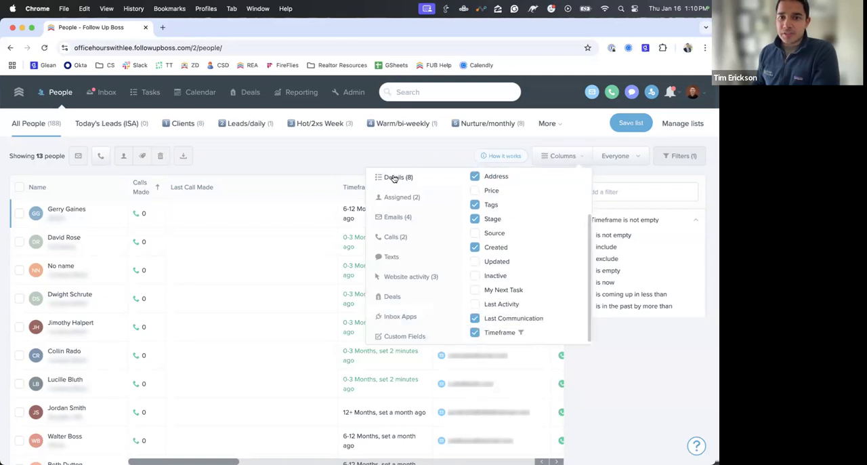
scroll(521, 237, "down", 1)
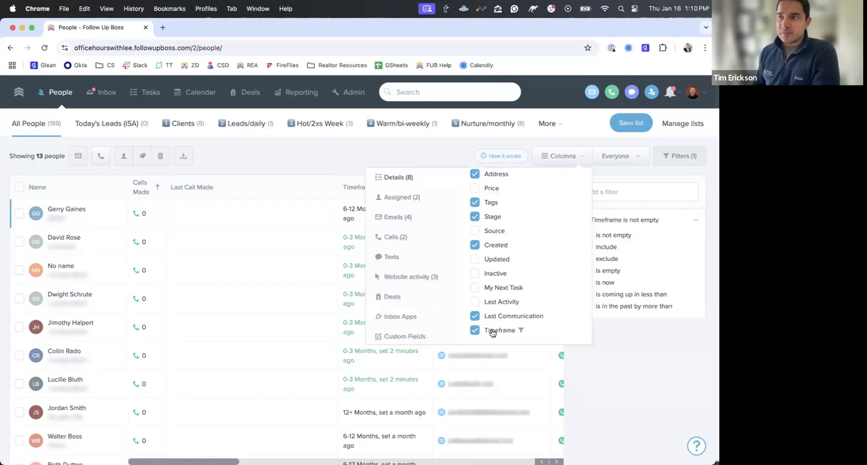
left_click(330, 157)
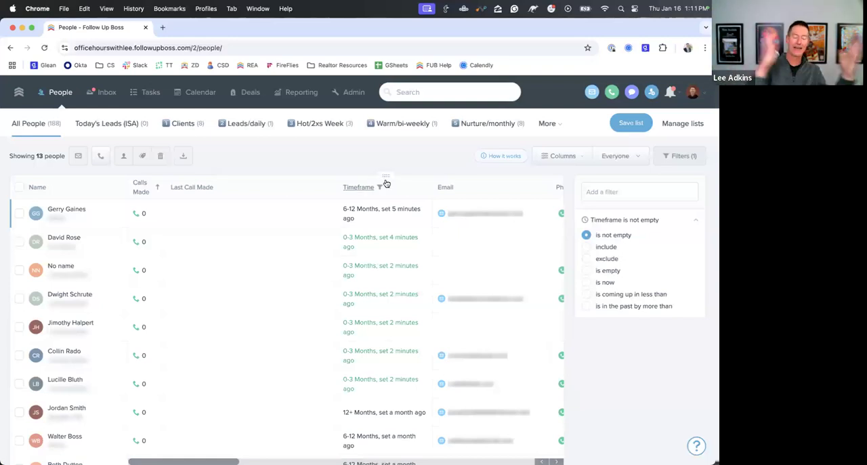
- Move the Last Communication column between Created and Last Visit in the people list
scroll(423, 212, "right", 2)
scroll(422, 212, "right", 10)
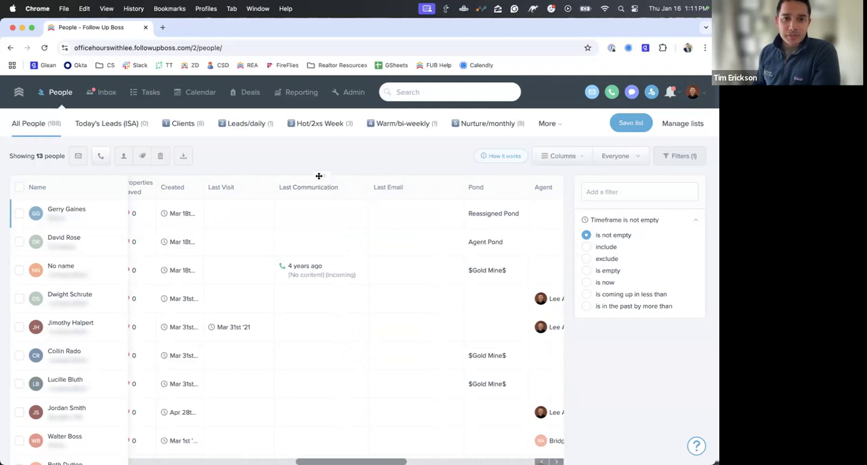
left_click_drag(321, 175, 246, 183)
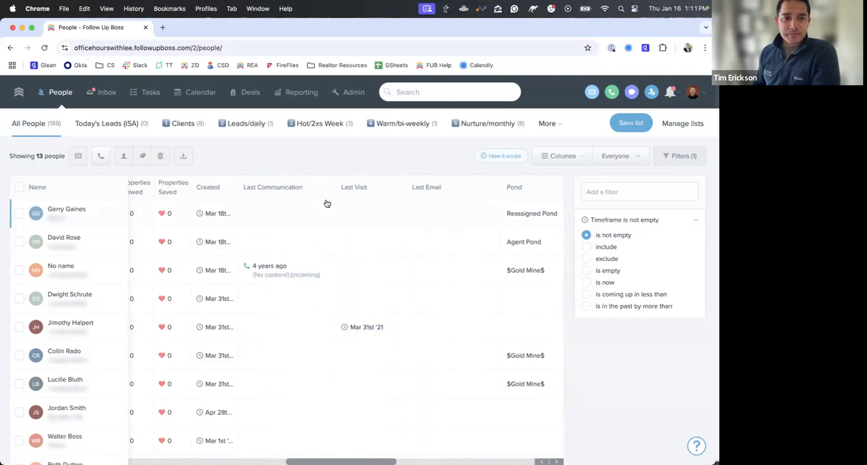
scroll(325, 201, "left", 10)
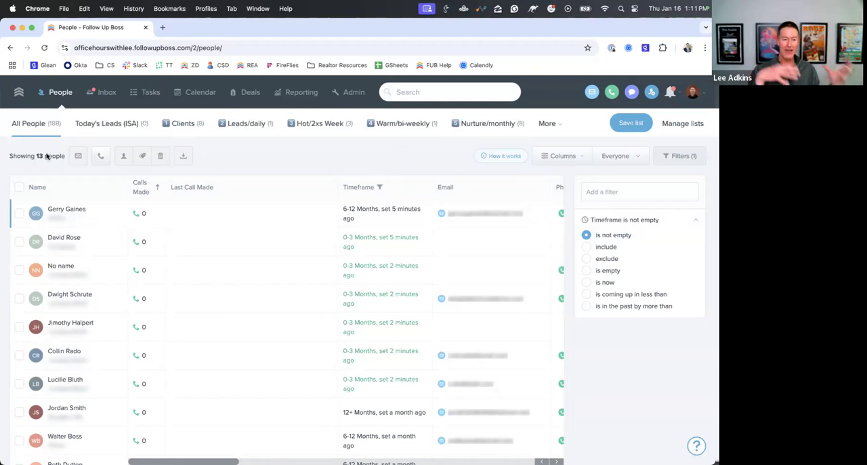
- Save the filtered people list as a smart list named TimeFrames
left_click(637, 126)
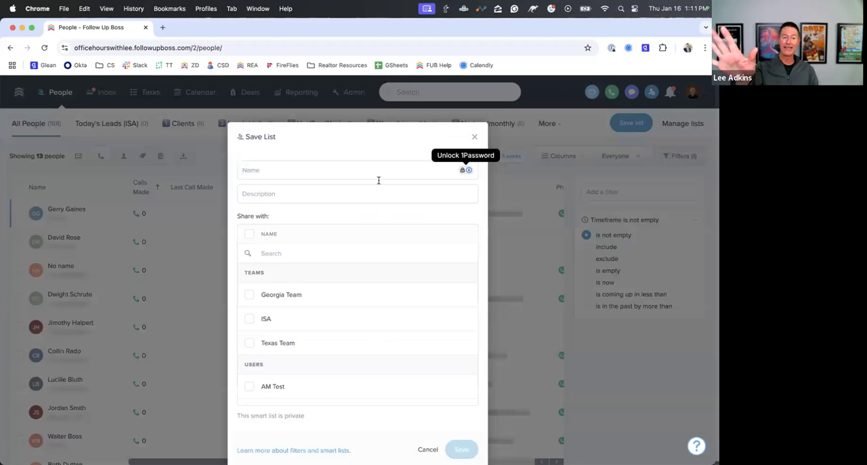
type("TimeFrames")
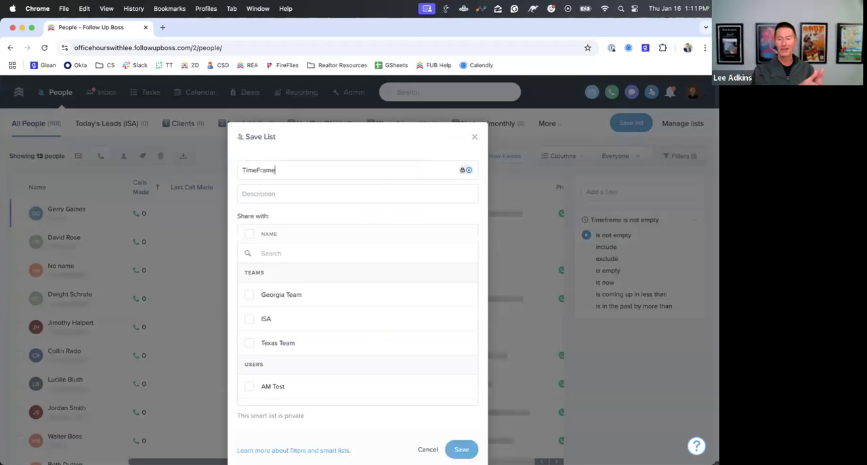
left_click(462, 450)
- Look up the TimeFrames list among the additional smart lists
left_click(494, 127)
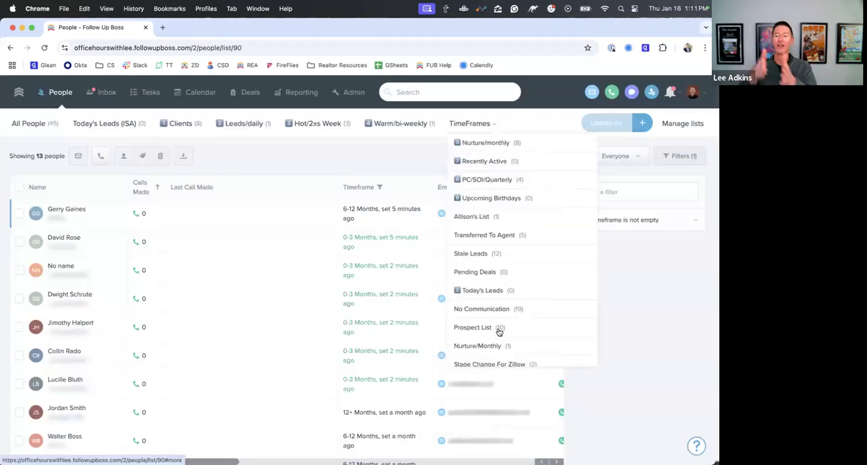
scroll(499, 331, "down", 5)
scroll(499, 331, "down", 2)
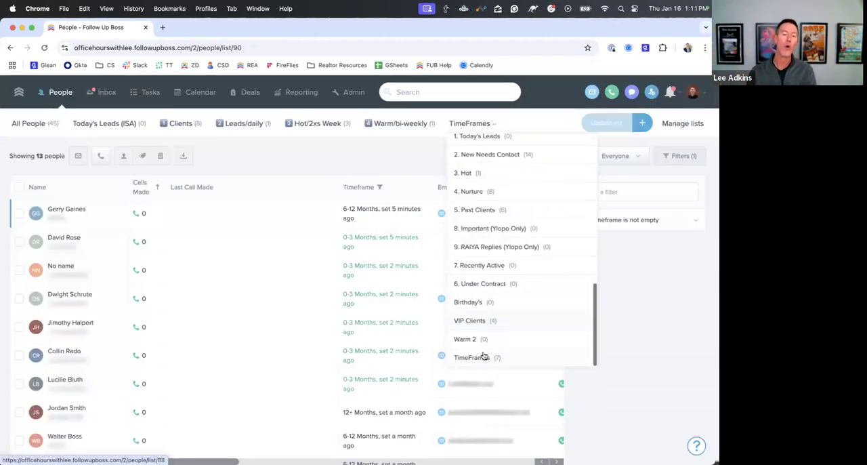
left_click(395, 155)
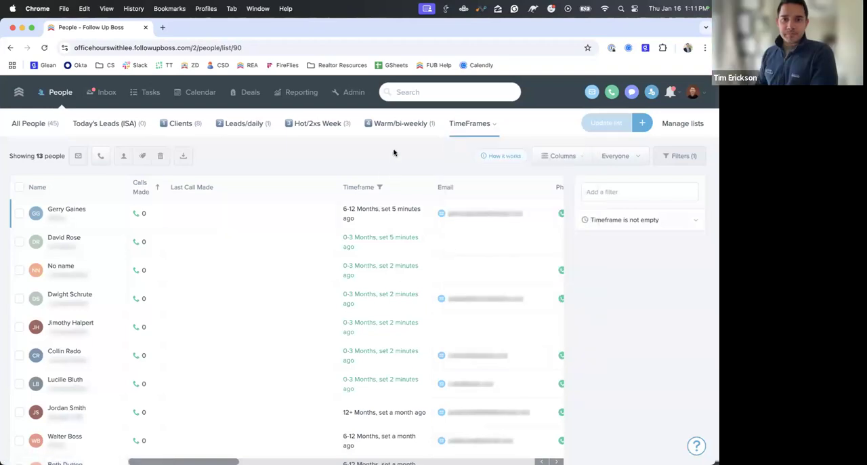
- Move the Timeframe column between Calls Made and Last Call Made and update the TimeFrames list with the new layout
left_click(366, 189)
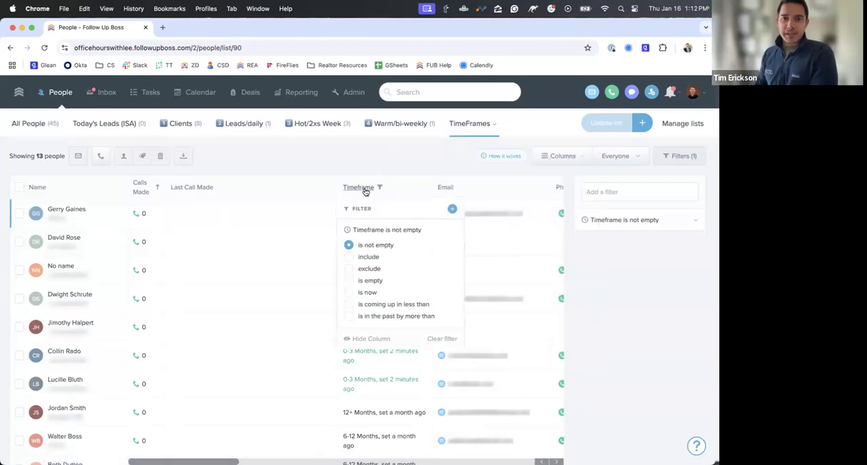
left_click(396, 167)
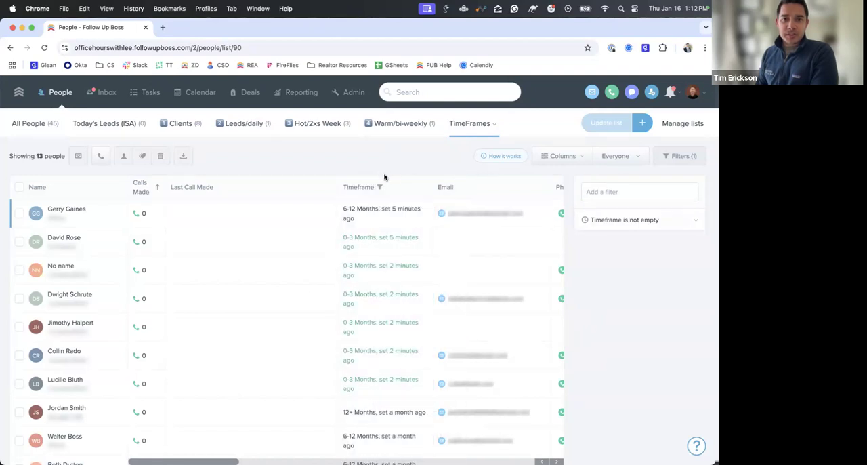
left_click_drag(384, 178, 202, 178)
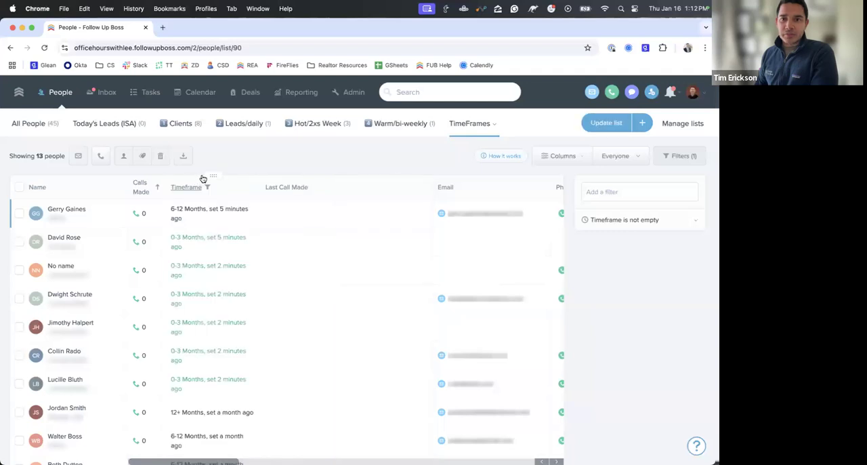
left_click(610, 127)
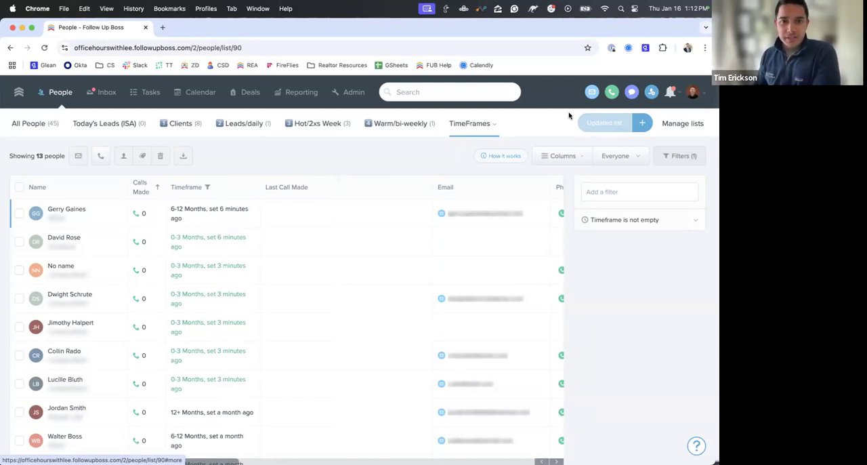
- Reorder the custom lists so that TimeFrames comes directly after Today's Leads (ISA), and open the TimeFrames list
left_click(683, 123)
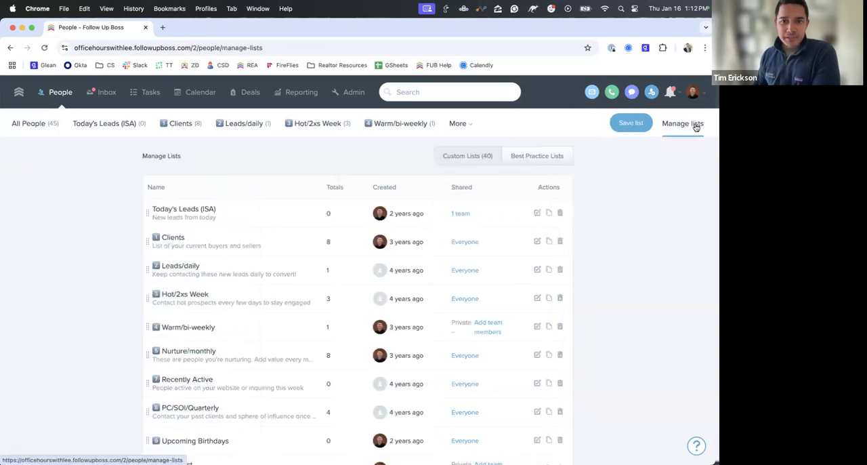
scroll(549, 210, "down", 5)
scroll(549, 214, "down", 8)
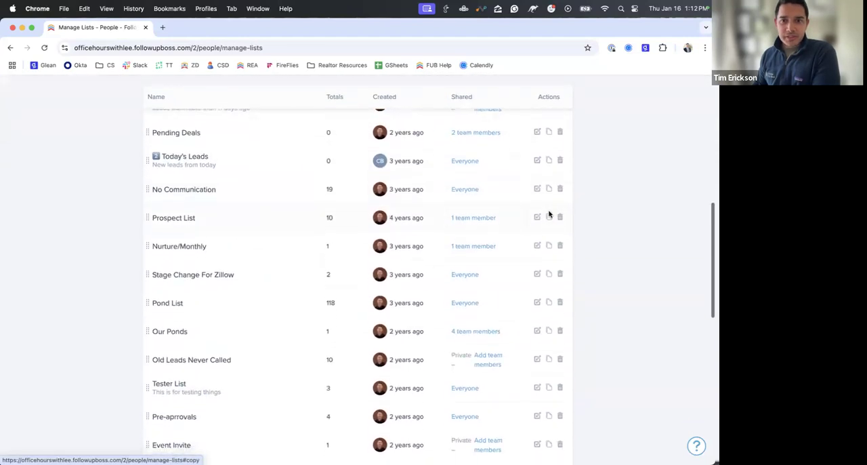
scroll(550, 214, "down", 4)
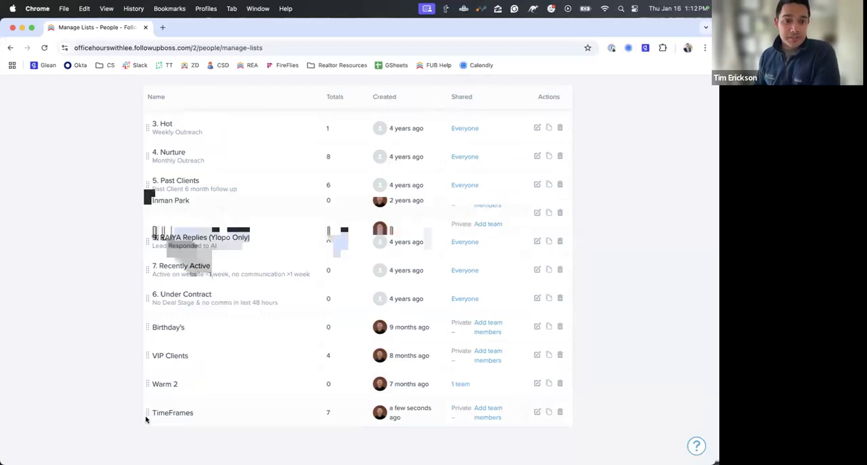
left_click_drag(147, 414, 149, 225)
scroll(150, 265, "up", 14)
left_click(181, 123)
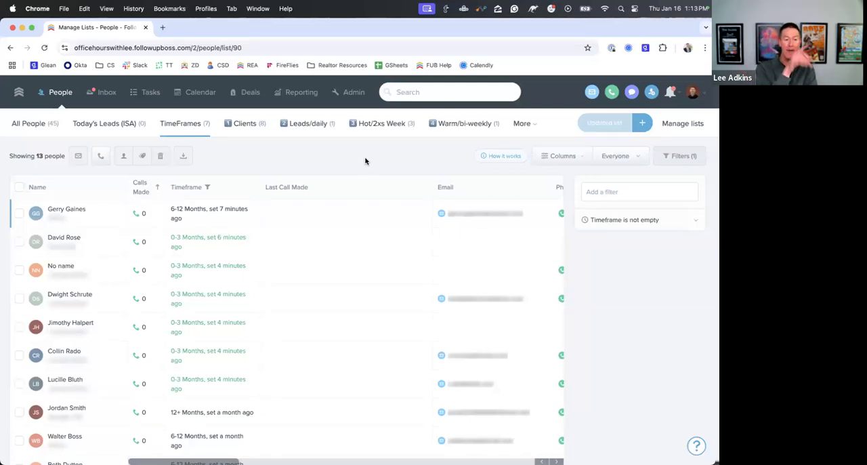
- Examine the filter conditions available for the Timeframe column in the TimeFrames list
left_click(195, 190)
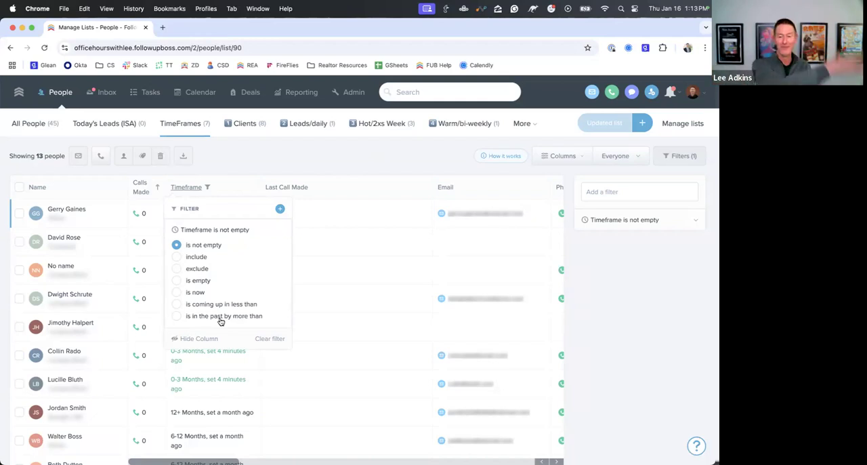
scroll(220, 321, "up", 5)
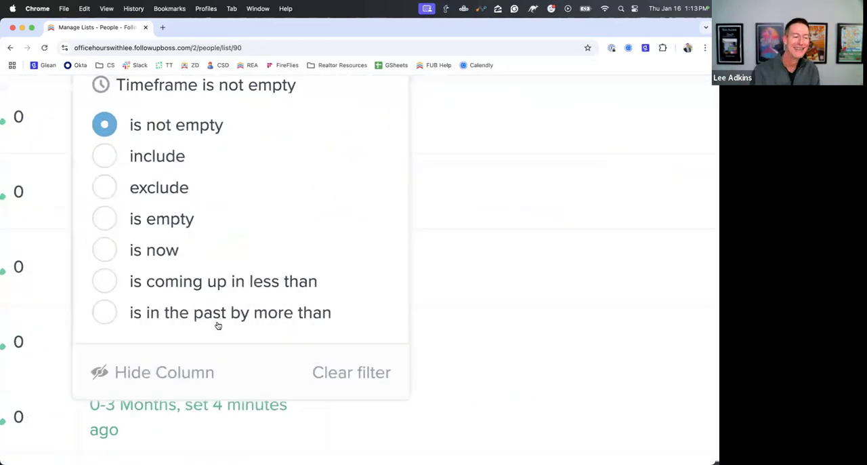
scroll(218, 326, "down", 5)
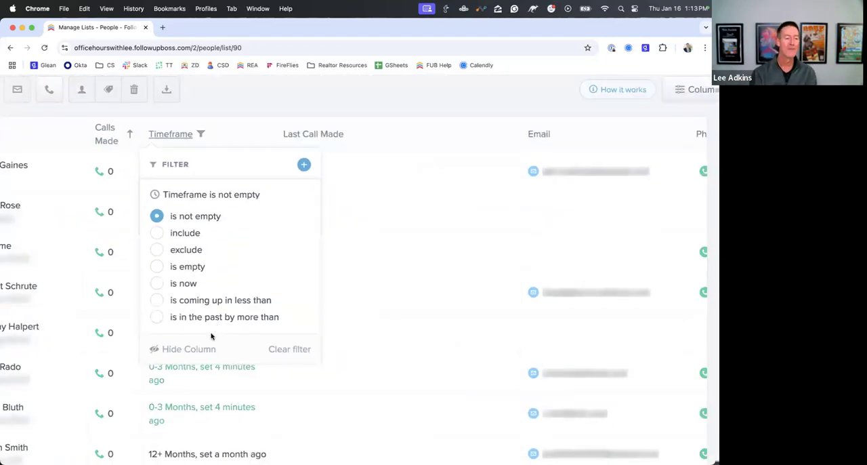
scroll(211, 337, "down", 3)
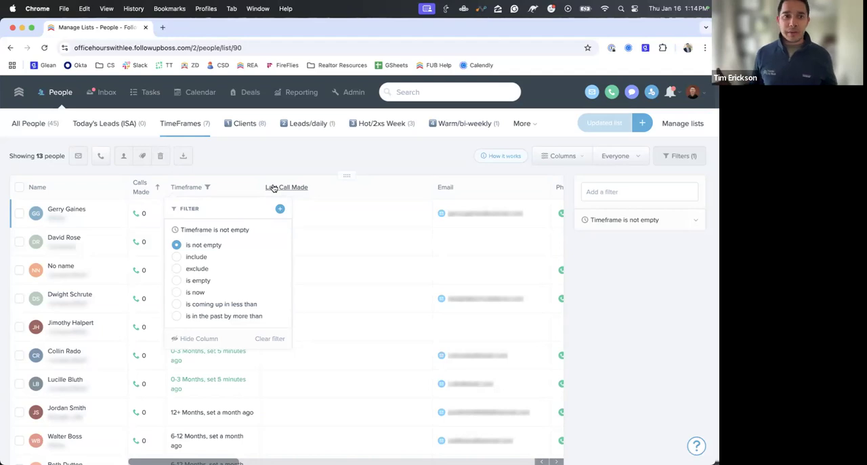
left_click(268, 154)
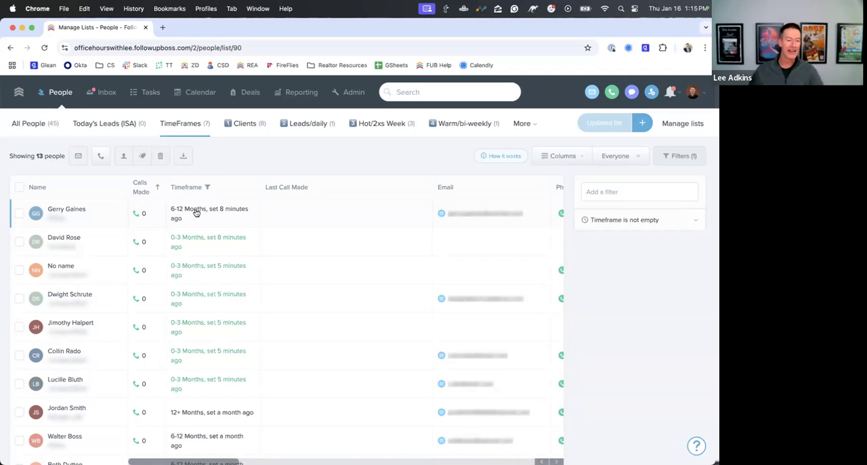
- Open the first person's profile and check the exact date and time their Timeframe was set, along with the option to add a task
left_click(70, 211)
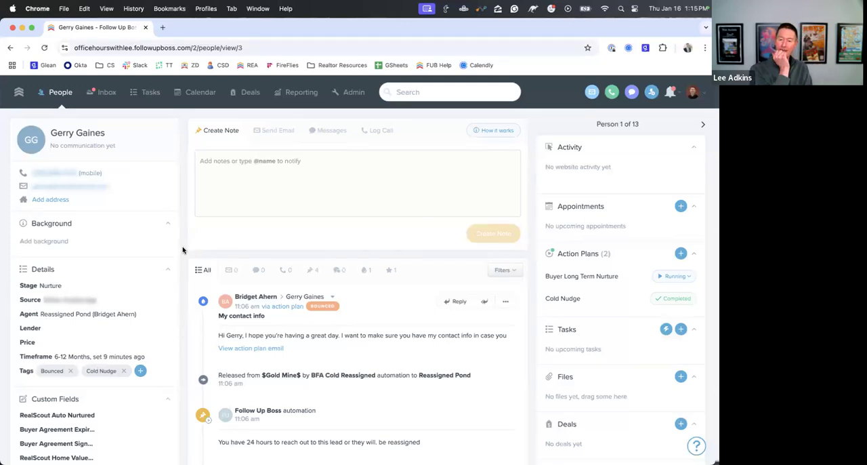
scroll(182, 250, "down", 2)
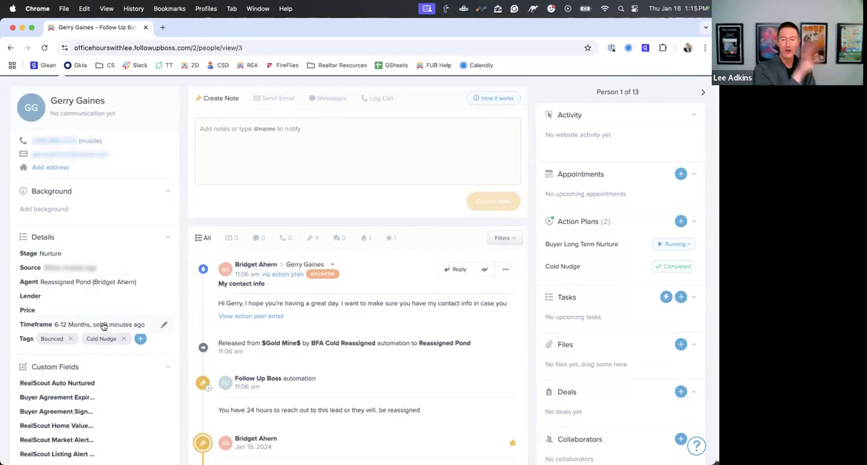
mouse_move(103, 326)
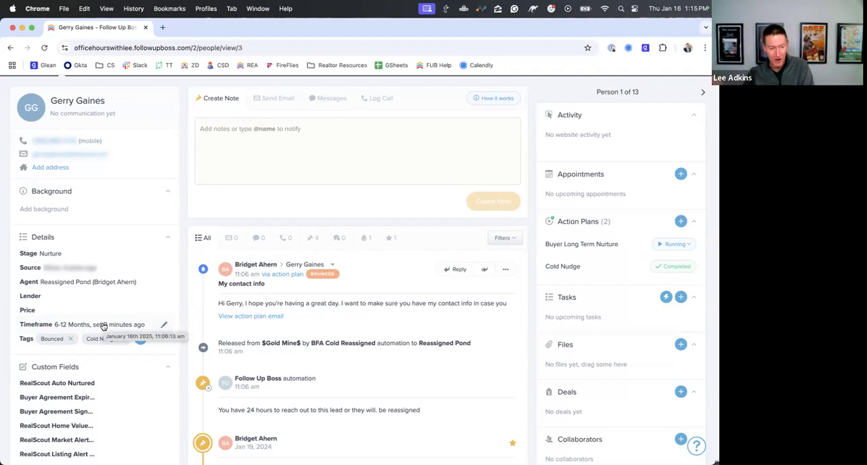
left_click(681, 296)
left_click(576, 293)
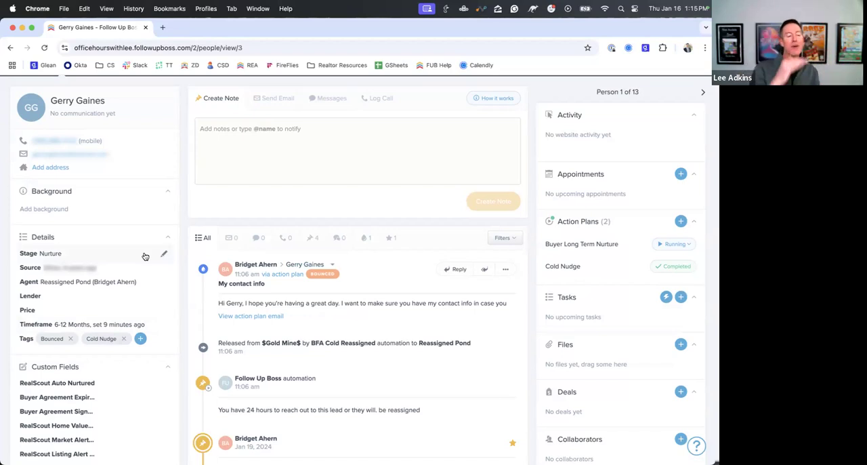
scroll(144, 256, "down", 1)
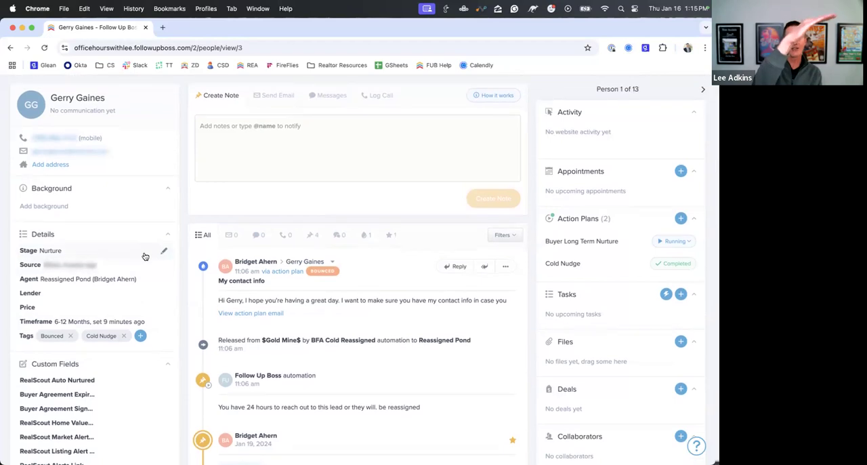
scroll(145, 256, "down", 2)
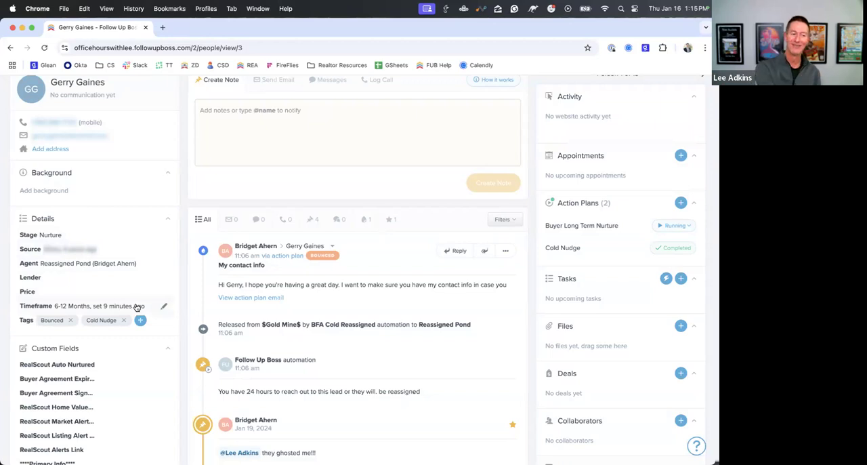
mouse_move(137, 307)
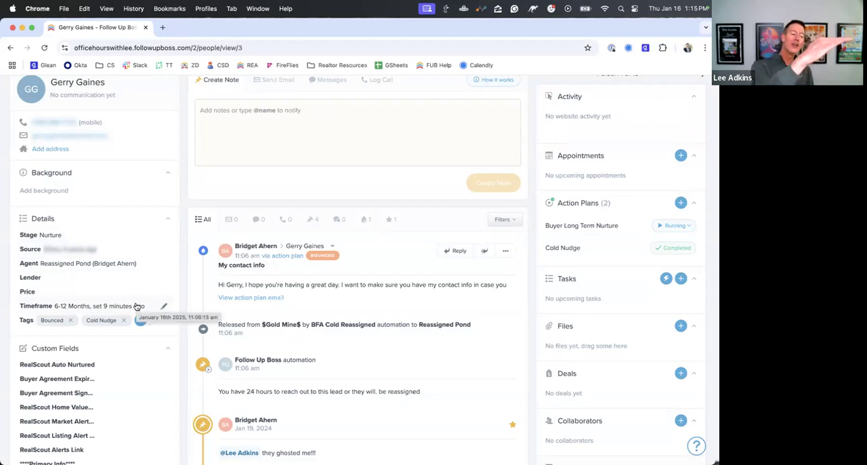
- Examine the Details and Custom Fields in the person's profile, opening the RealScout Auto Nurtured field for editing
scroll(137, 307, "down", 1)
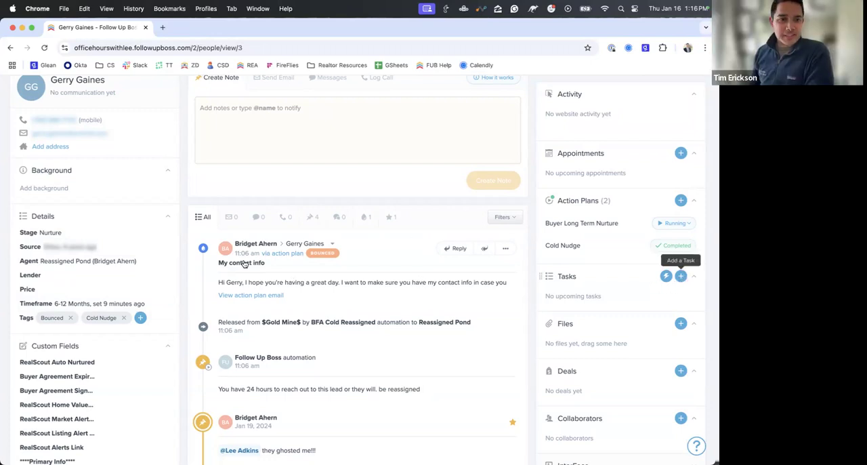
scroll(140, 288, "down", 1)
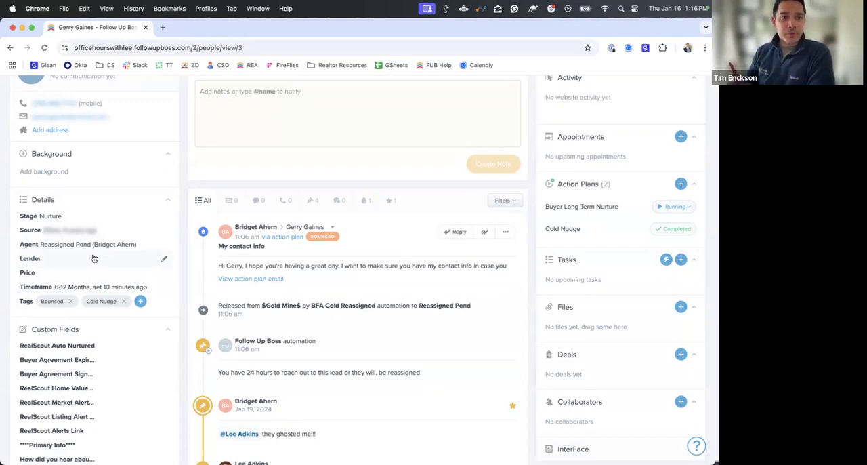
scroll(95, 305, "down", 2)
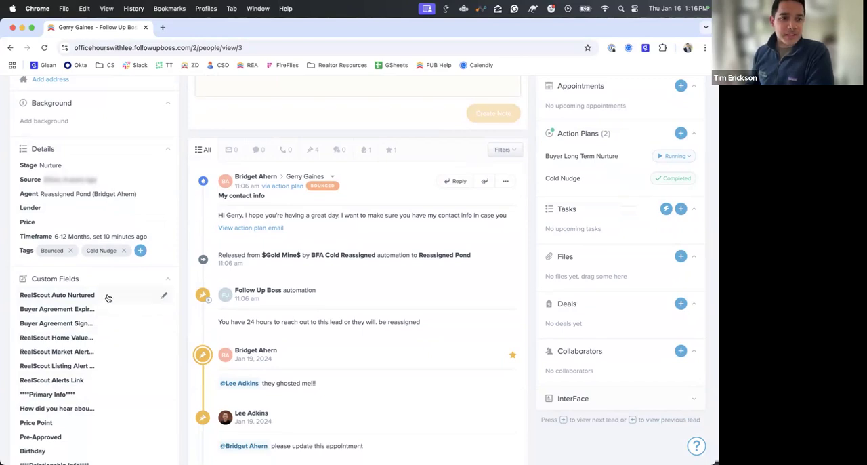
scroll(107, 297, "down", 3)
scroll(107, 297, "down", 2)
scroll(103, 255, "down", 2)
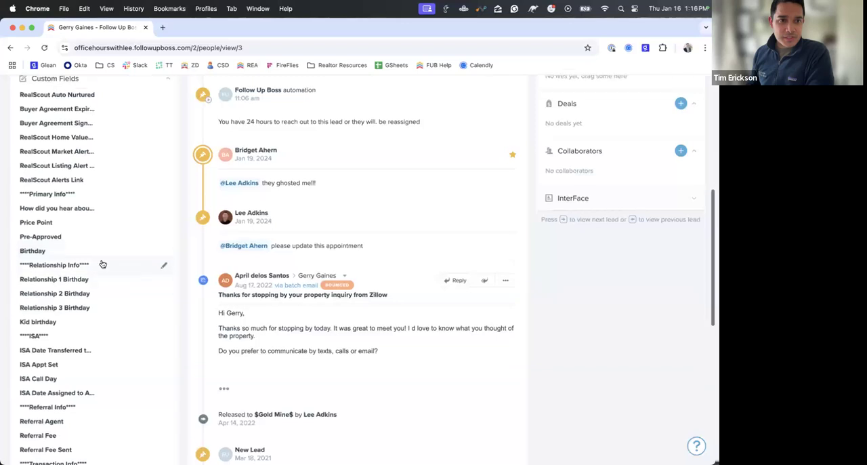
scroll(102, 263, "up", 3)
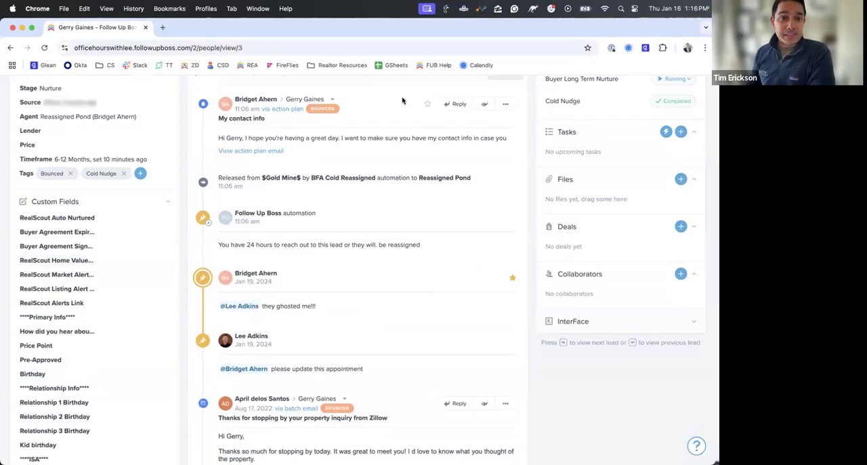
scroll(154, 130, "up", 2)
scroll(154, 130, "up", 1)
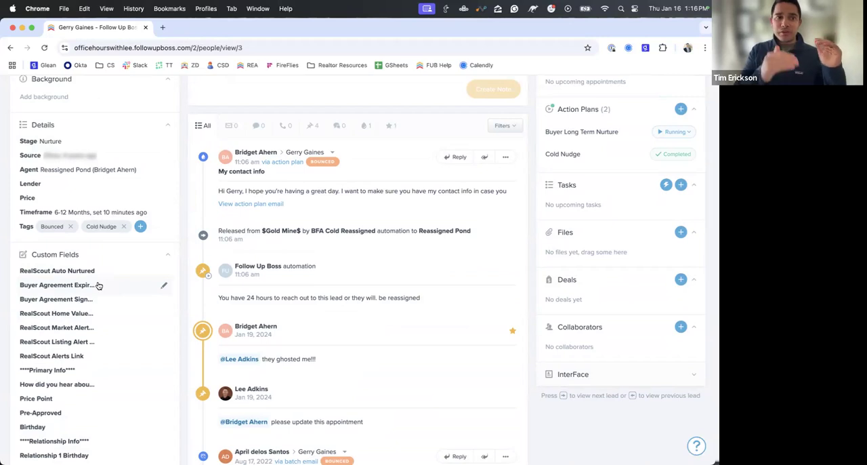
left_click(126, 270)
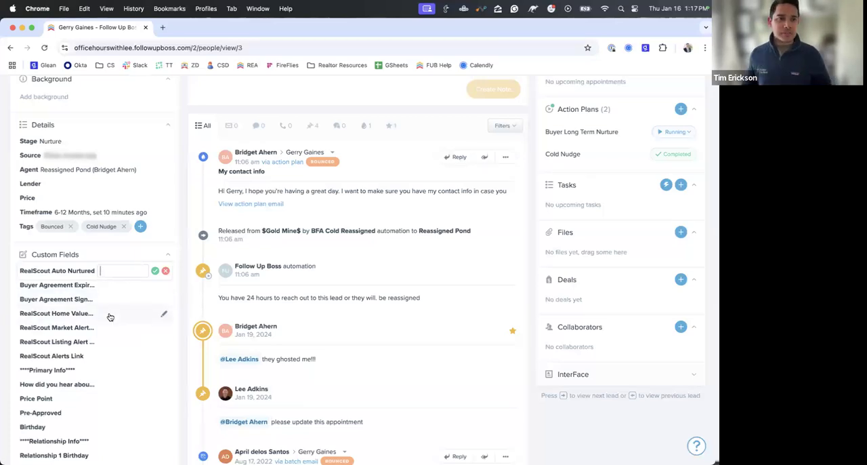
scroll(120, 406, "up", 5)
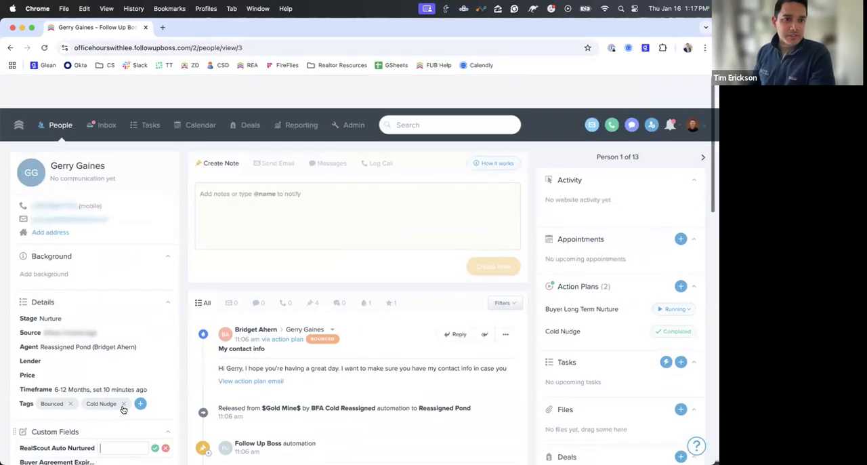
- Return to the people lists and open the Today's Leads (ISA) smart list
left_click(64, 104)
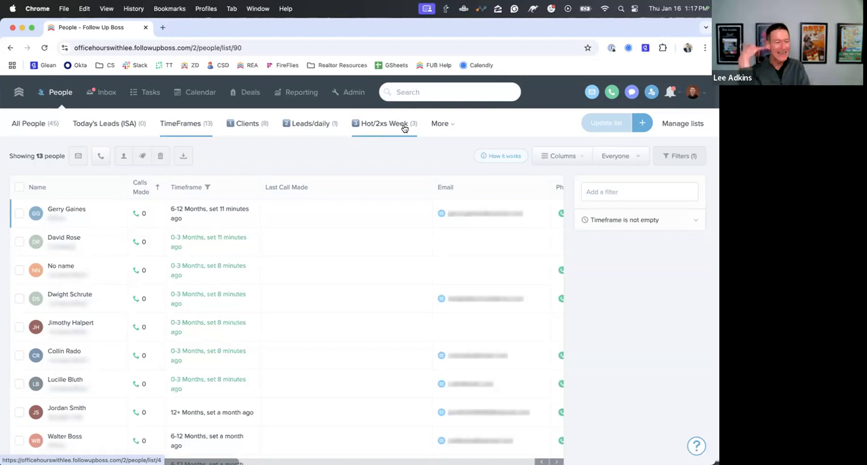
left_click(134, 126)
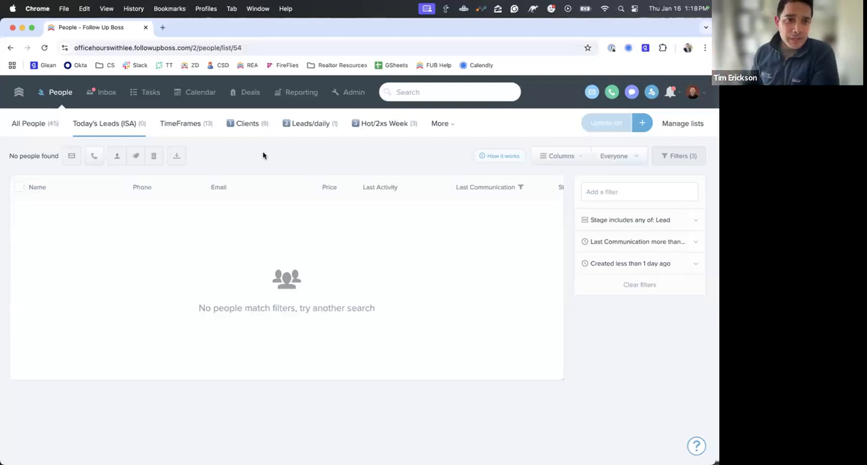
- Switch from Today's Leads (ISA) to All People, and open the Stale Leads smart list
left_click(46, 124)
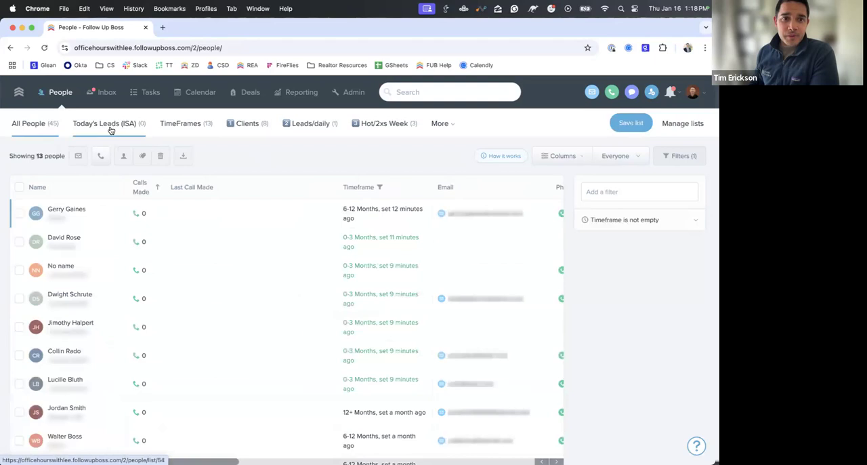
left_click(448, 129)
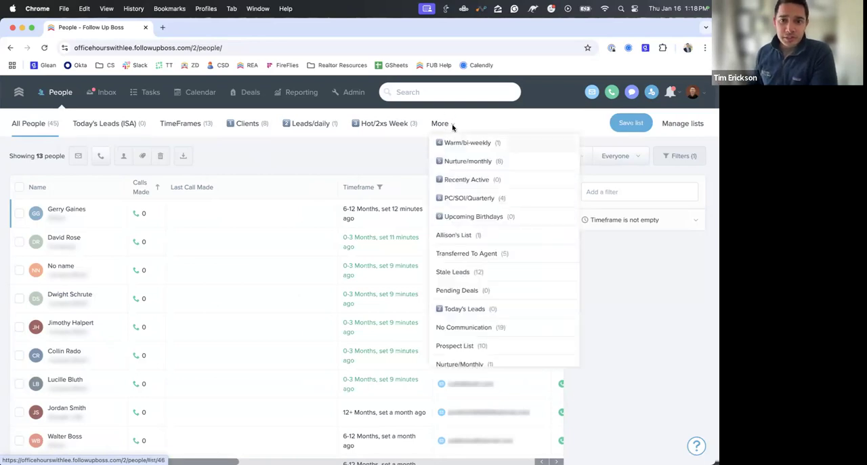
left_click(452, 271)
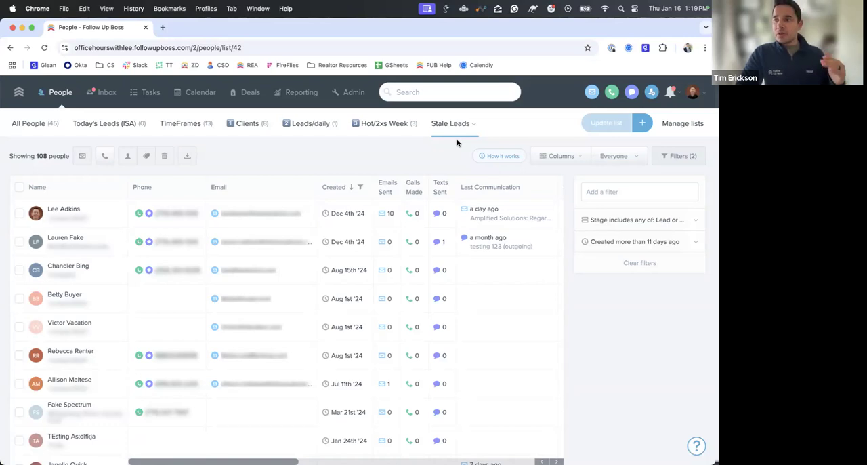
left_click(450, 126)
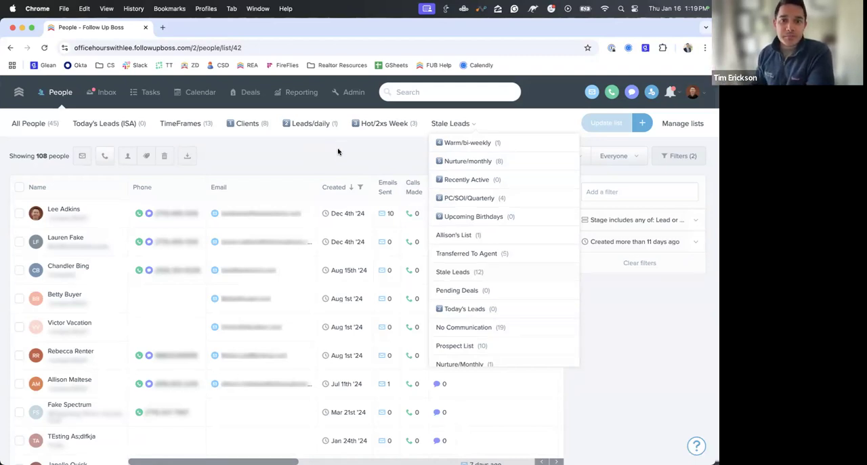
left_click(345, 151)
left_click(473, 127)
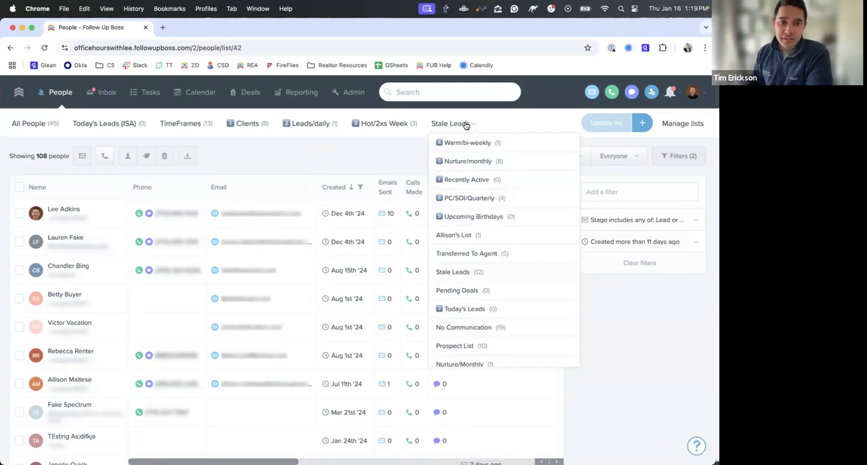
left_click(399, 156)
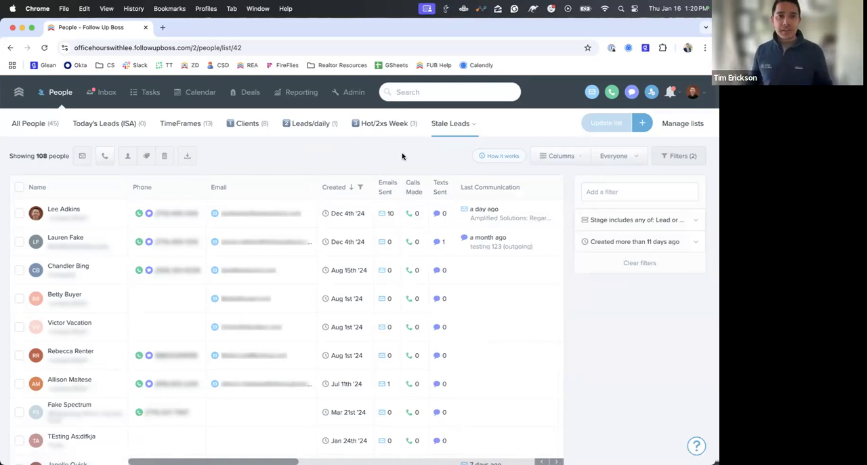
- View the Lead Ponds in the admin settings and return to the Stale Leads list
left_click(353, 91)
left_click(298, 123)
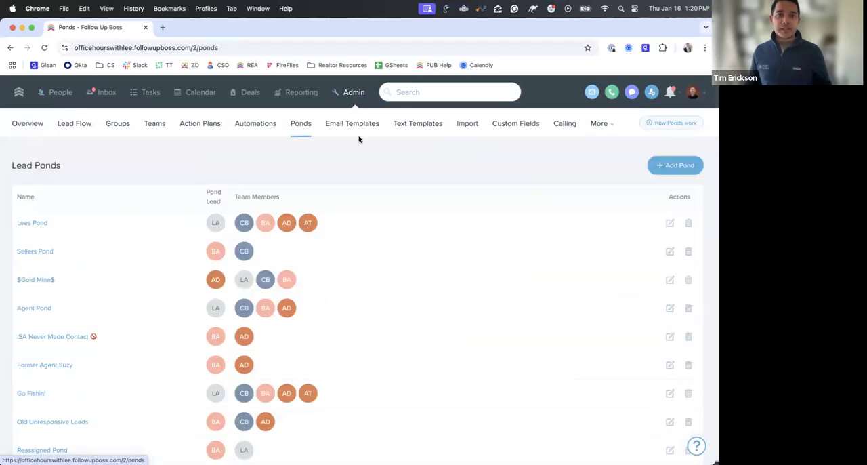
left_click(59, 92)
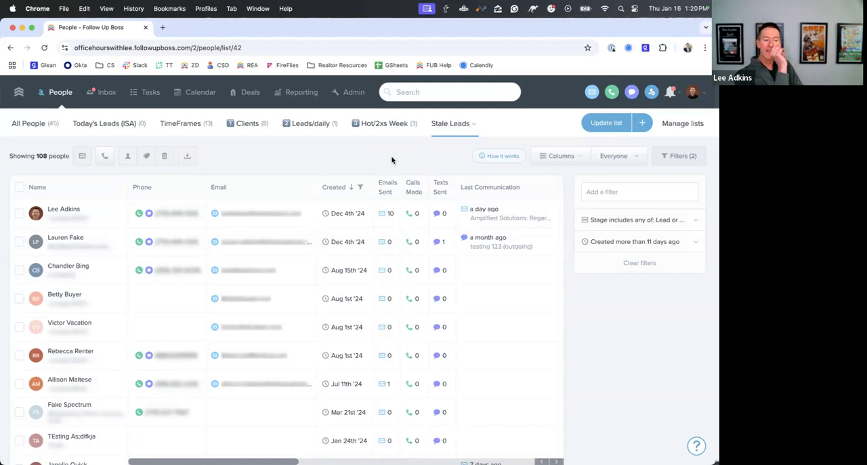
- In the TimeFrames list, set the Timeframe filter to include 0-3 Months and update the saved list
left_click(182, 124)
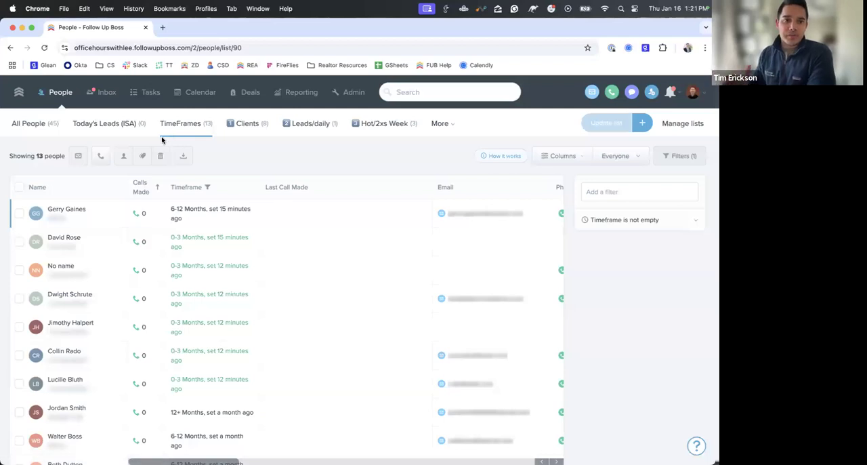
left_click(608, 221)
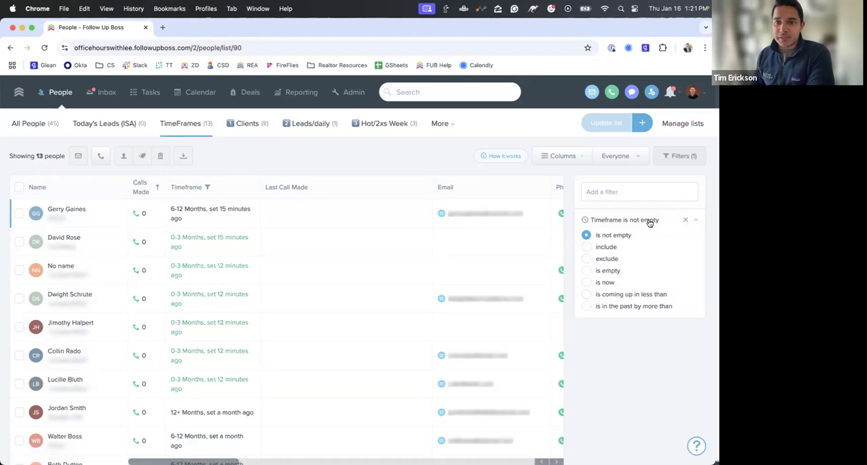
left_click(587, 246)
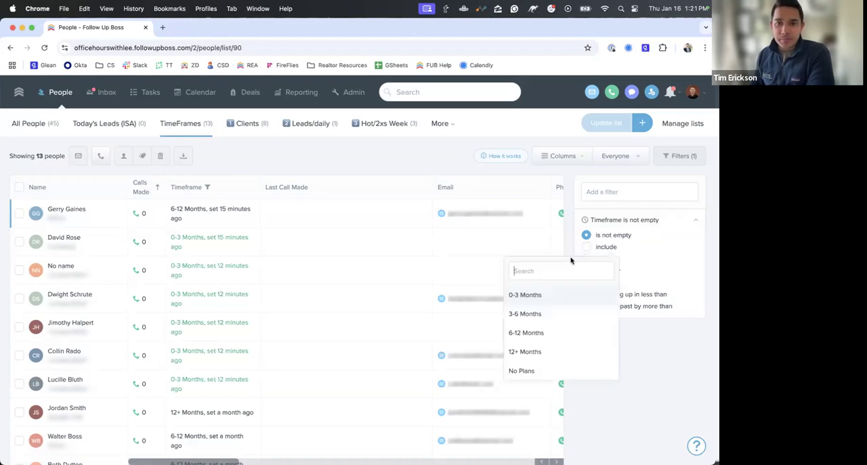
left_click(529, 294)
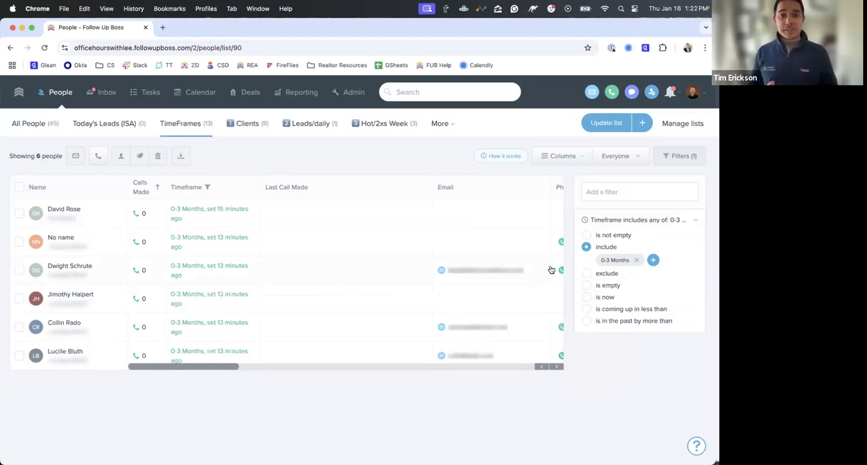
left_click(610, 126)
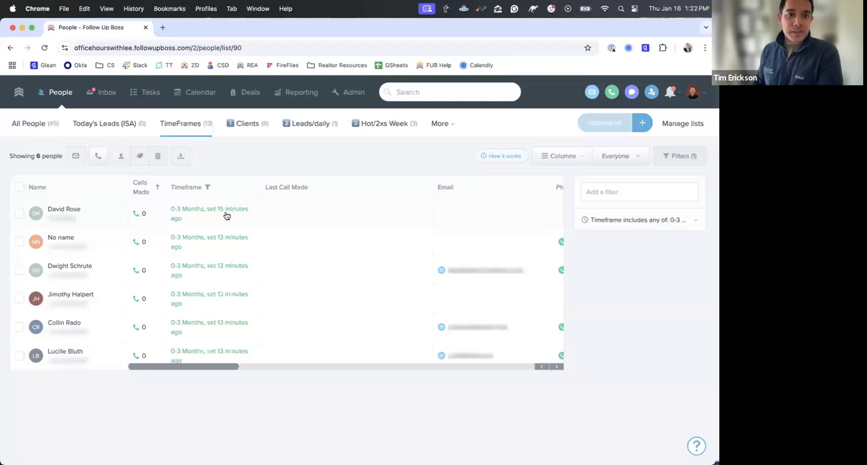
mouse_move(236, 215)
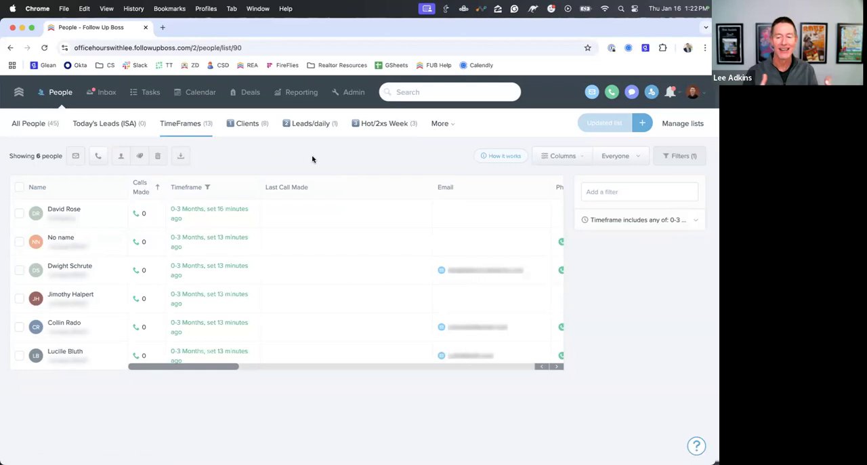
- Try the Timeframe filter as not empty, and with 3-6 Months included alongside 0-3 Months
left_click(635, 220)
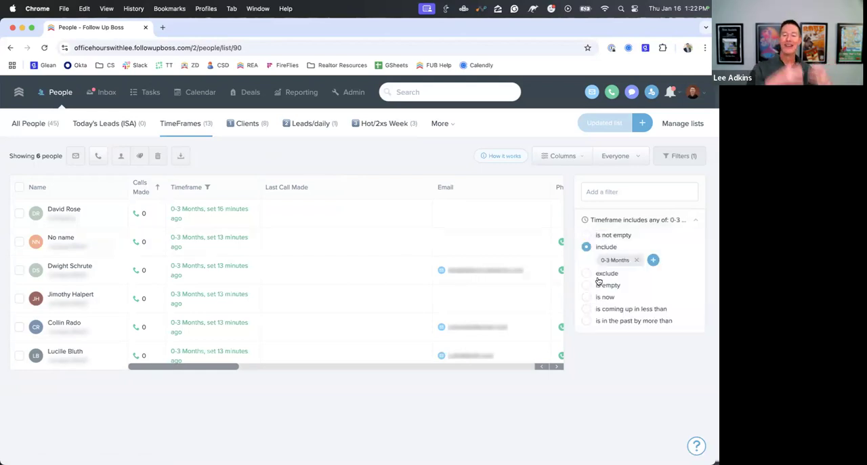
left_click(585, 236)
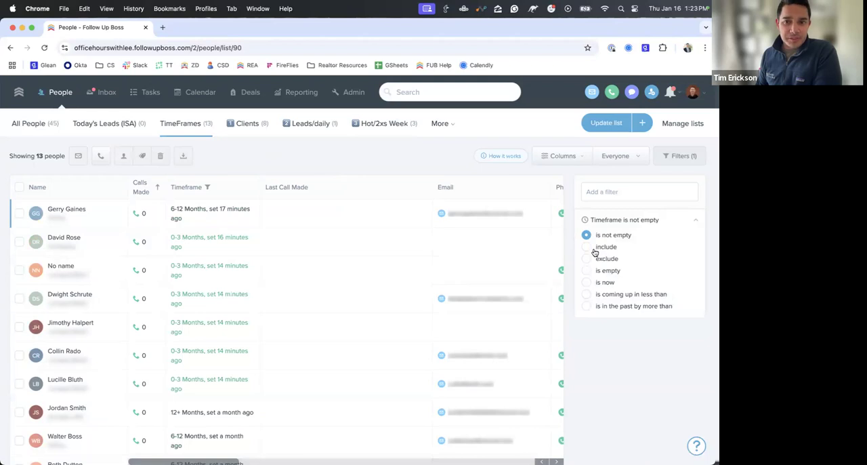
left_click(588, 248)
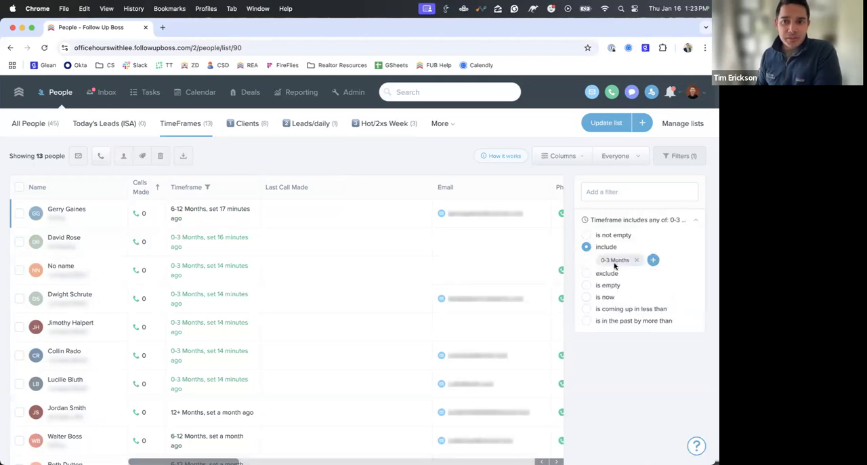
left_click(654, 261)
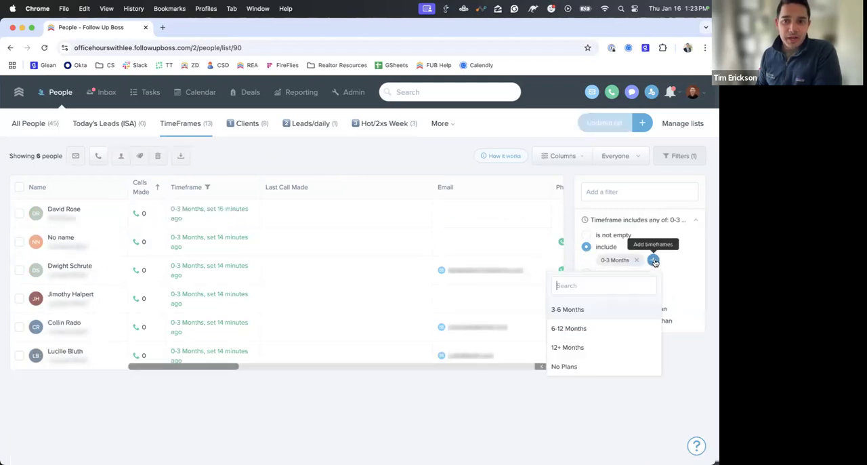
left_click(596, 309)
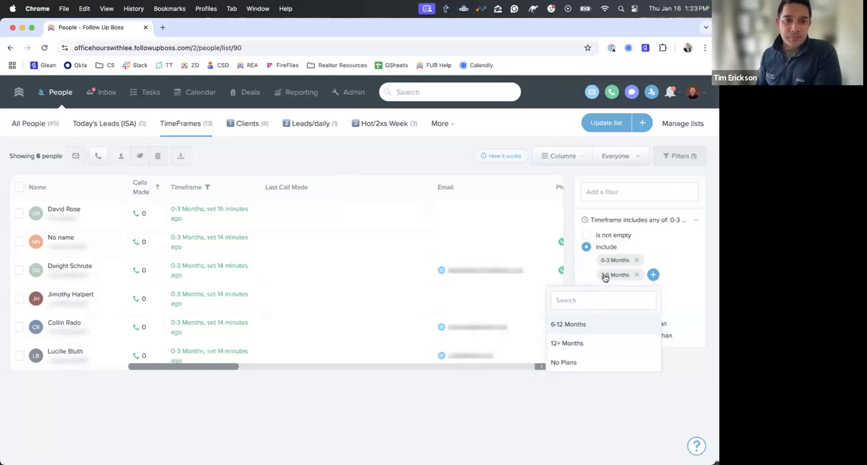
left_click(443, 155)
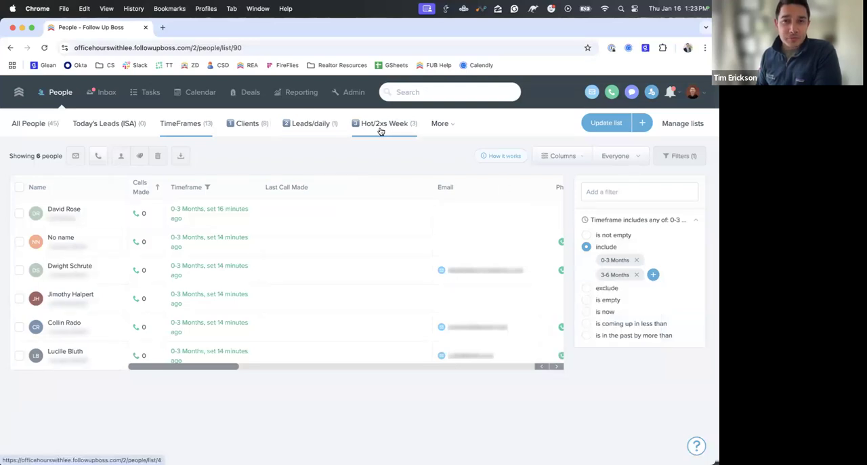
left_click(636, 275)
- Add a Last Communication filter for more than 3 days ago to the TimeFrames list
left_click(627, 195)
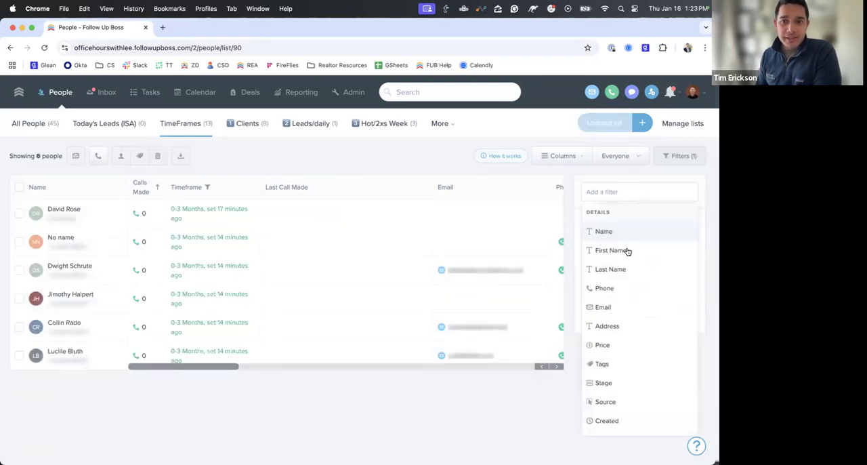
scroll(626, 250, "down", 10)
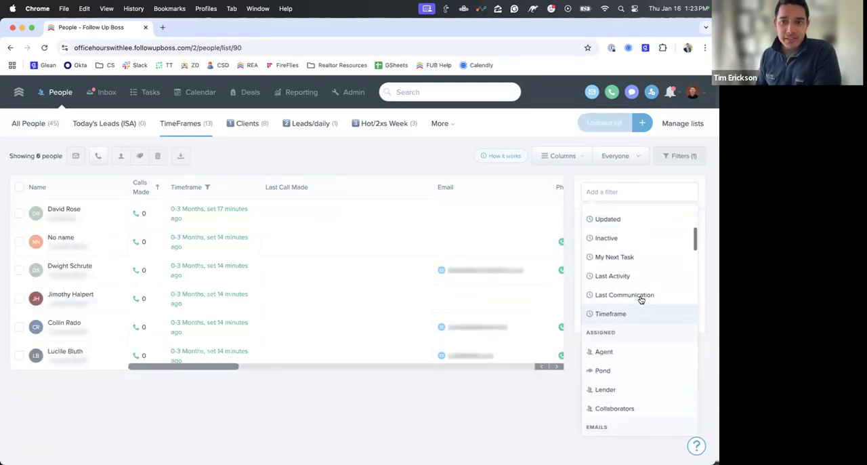
left_click(641, 297)
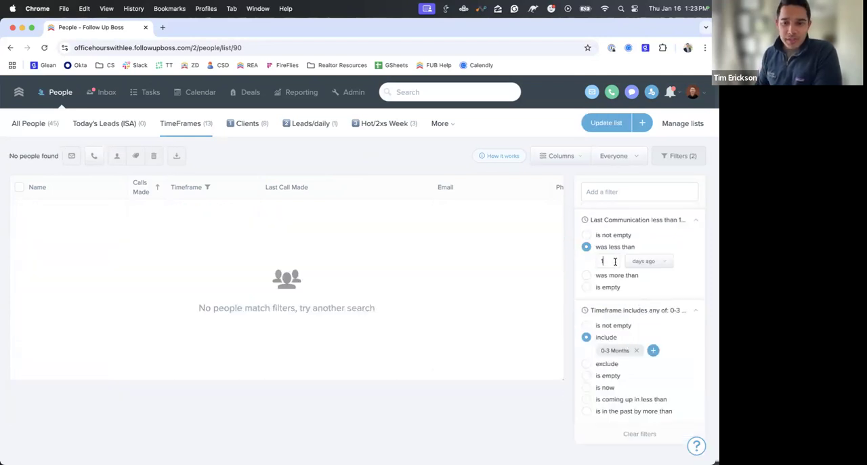
key("BackSpace")
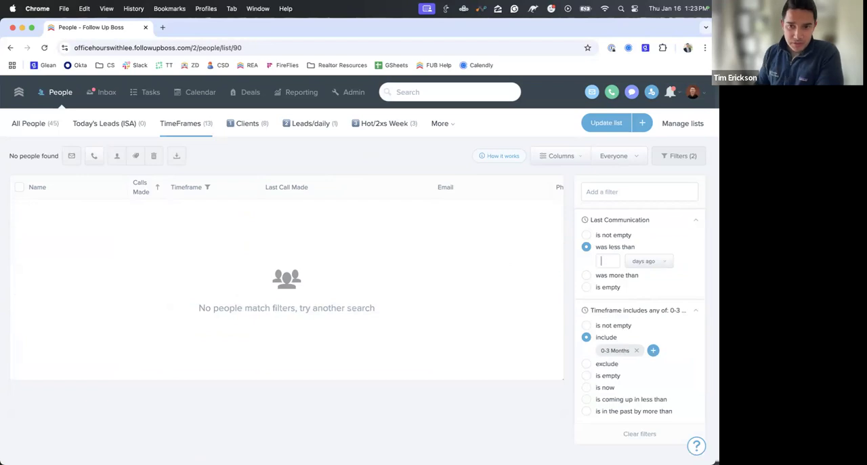
left_click(617, 274)
type("3")
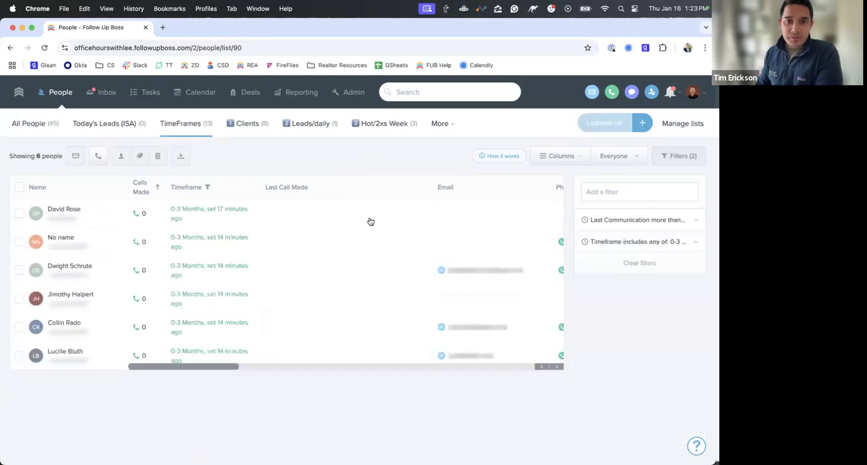
- Move the Last Communication column directly after the Timeframe column and update the TimeFrames list
left_click(566, 159)
scroll(497, 244, "down", 3)
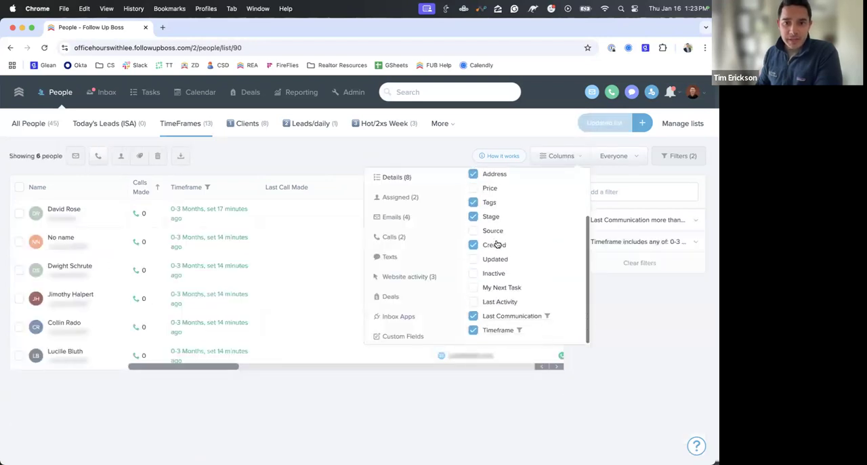
left_click(367, 154)
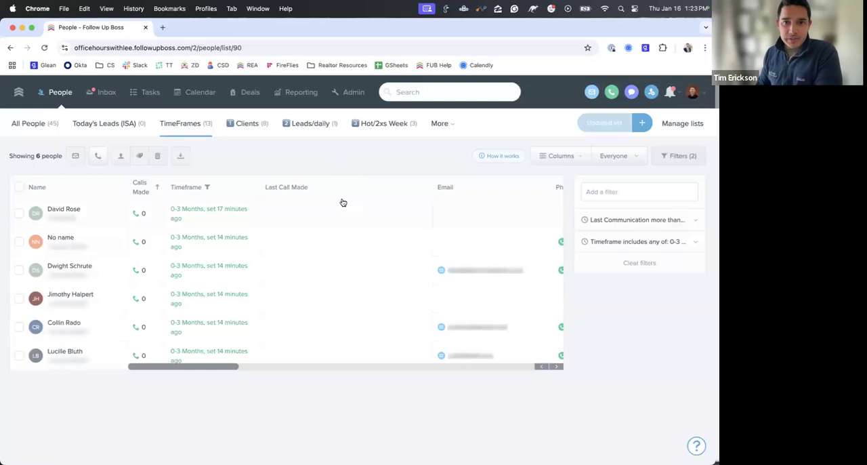
scroll(397, 256, "right", 5)
scroll(397, 256, "right", 5)
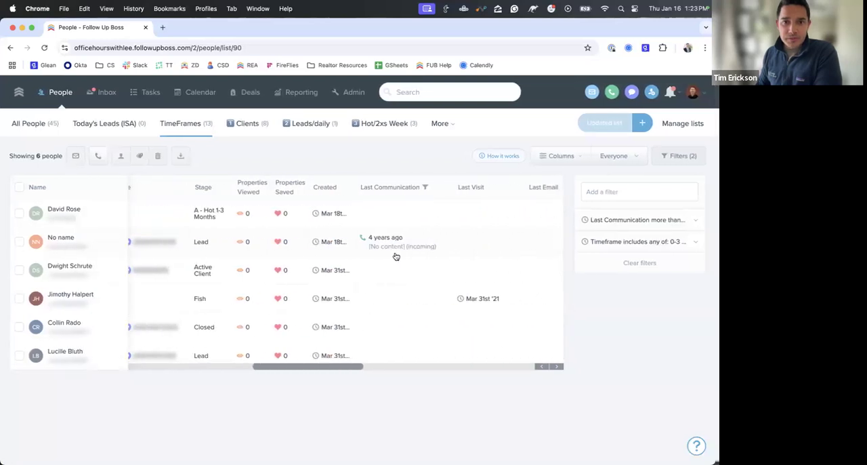
left_click_drag(328, 174, 274, 189)
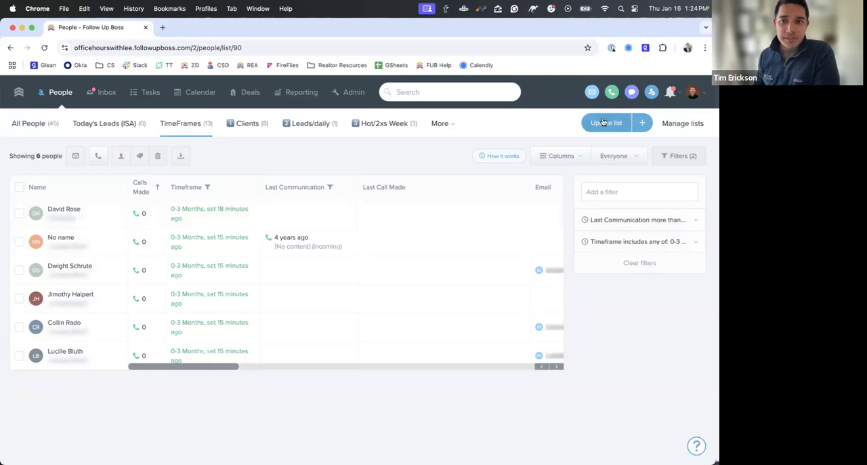
- Open the first person's profile, start a call log, and add a mobile phone number to the contact
left_click(63, 209)
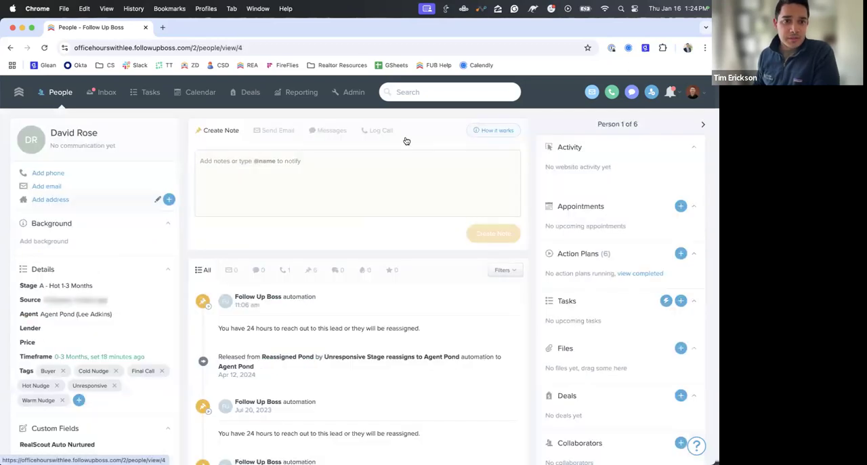
left_click(366, 131)
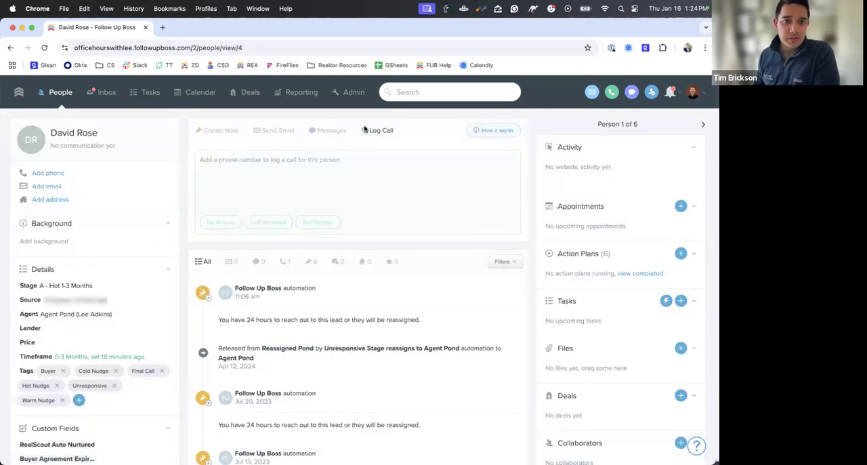
left_click(104, 172)
type("55555555")
key("Return")
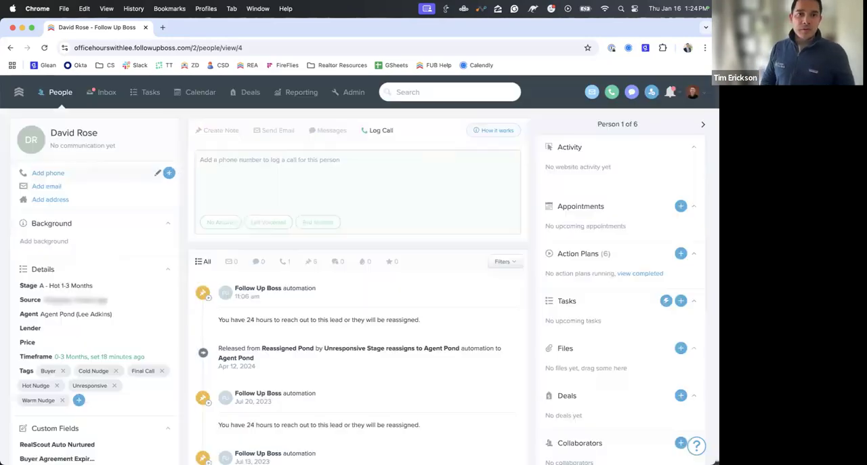
- Log a call with the note "still looking" for this contact and return to the TimeFrames list
left_click(267, 170)
type("still looking")
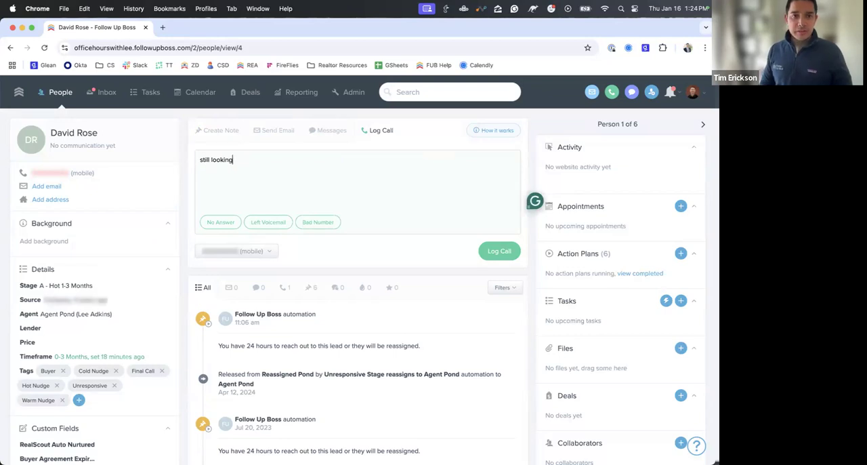
left_click(492, 251)
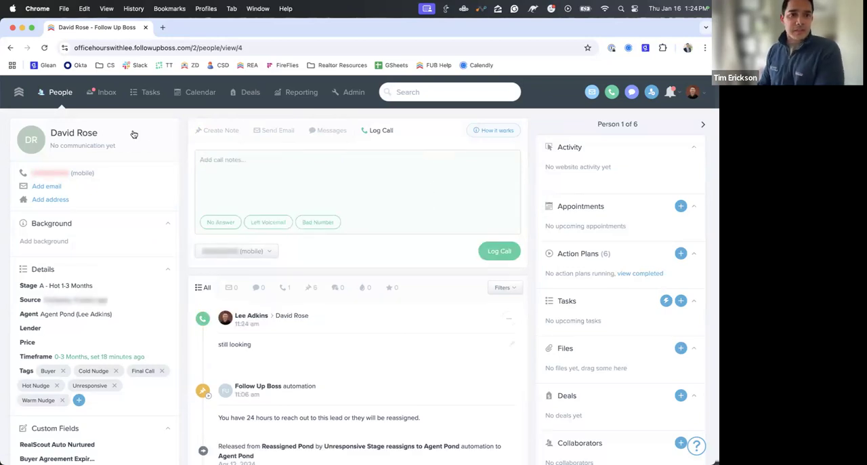
left_click(64, 97)
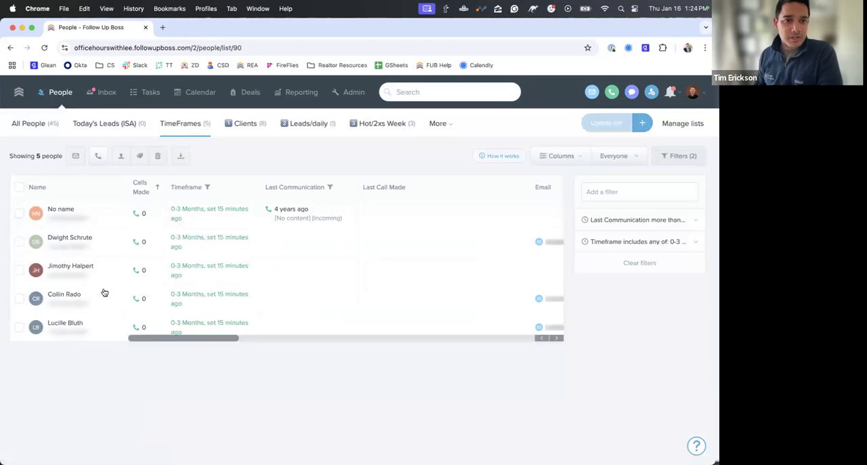
- Select everyone in the TimeFrames list, start a new call list with them, and dismiss the microphone request
left_click(639, 224)
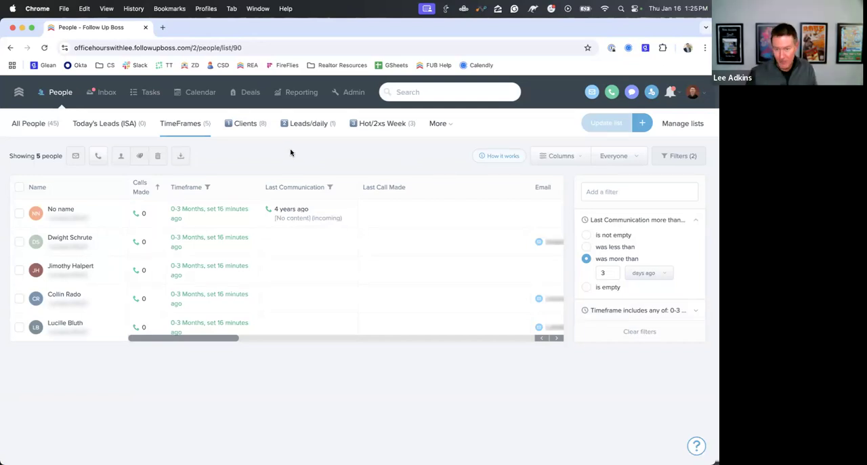
left_click(19, 187)
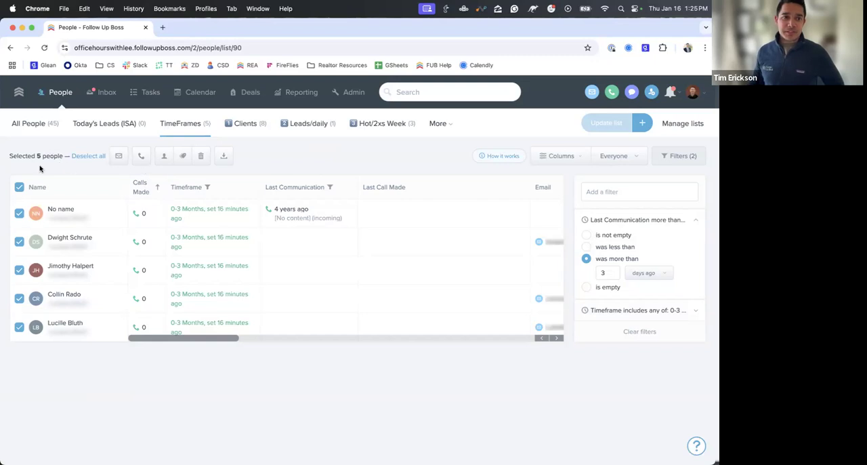
left_click(19, 188)
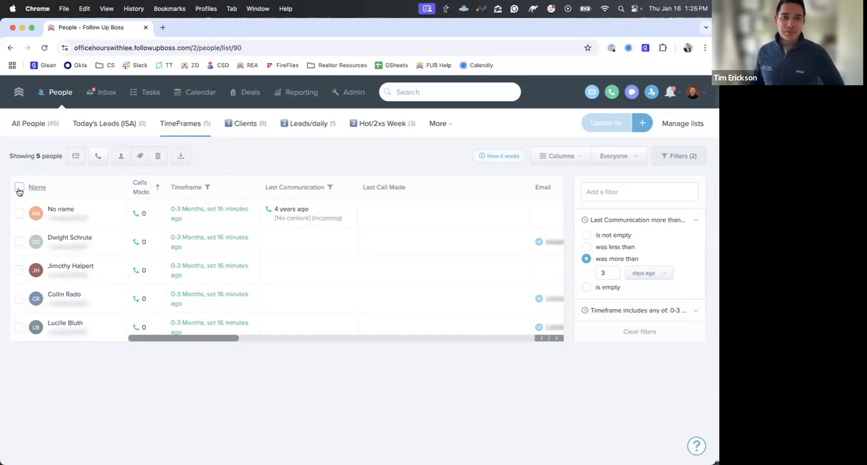
left_click(19, 188)
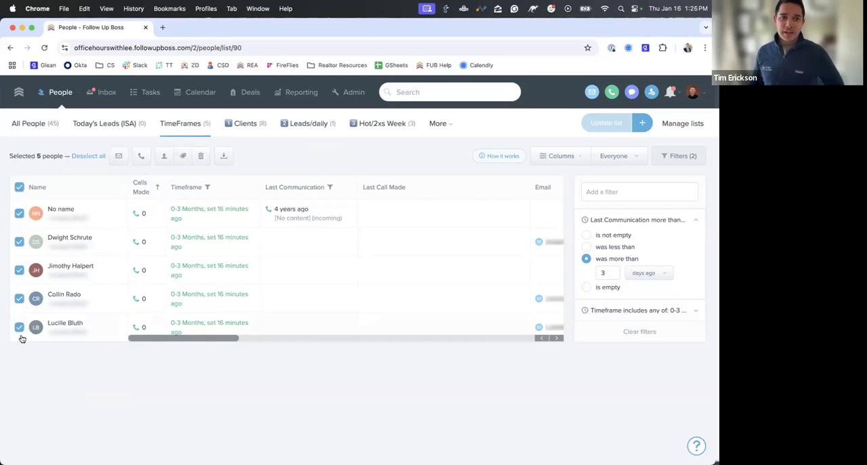
left_click(141, 160)
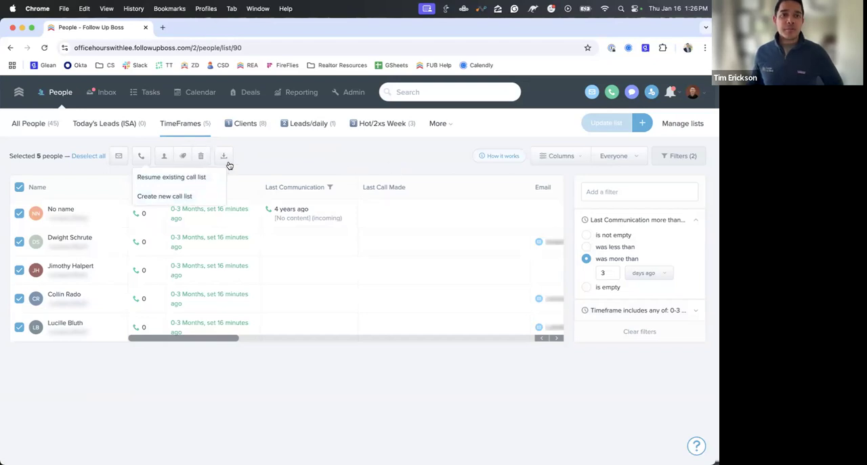
left_click(179, 198)
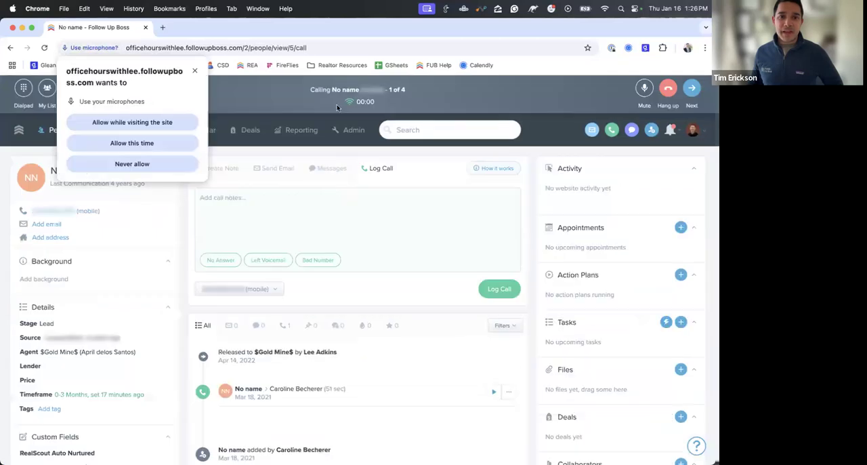
left_click(195, 70)
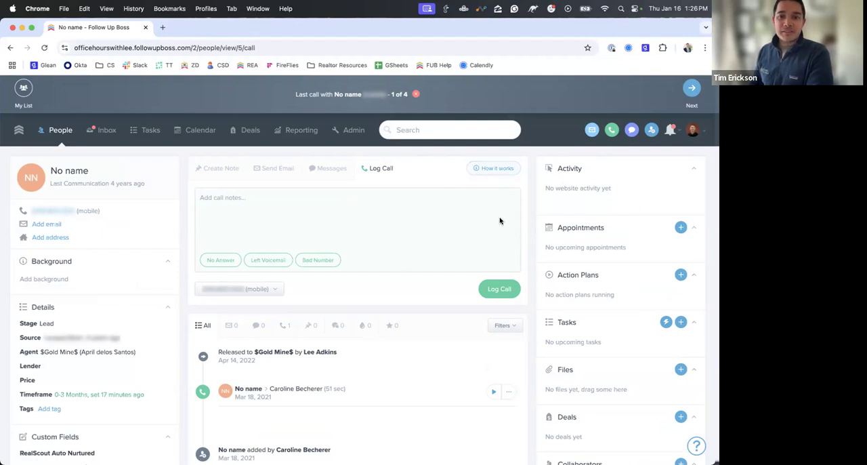
- Advance the call list to the second person and dismiss the microphone request
left_click(705, 133)
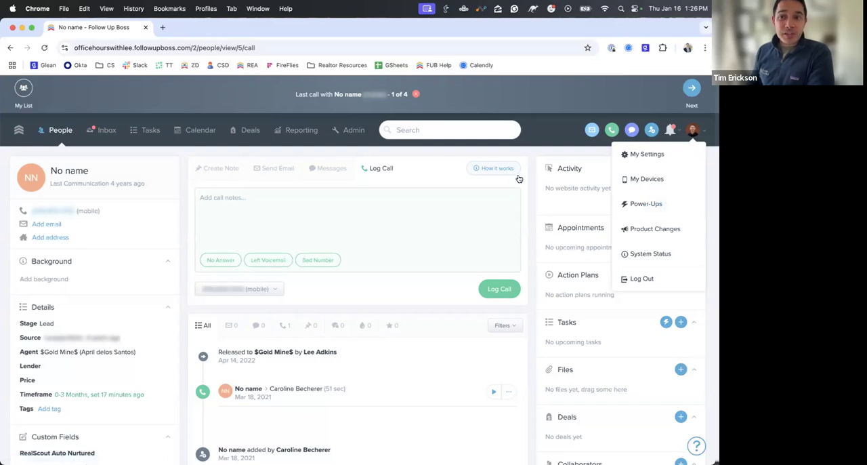
left_click(554, 139)
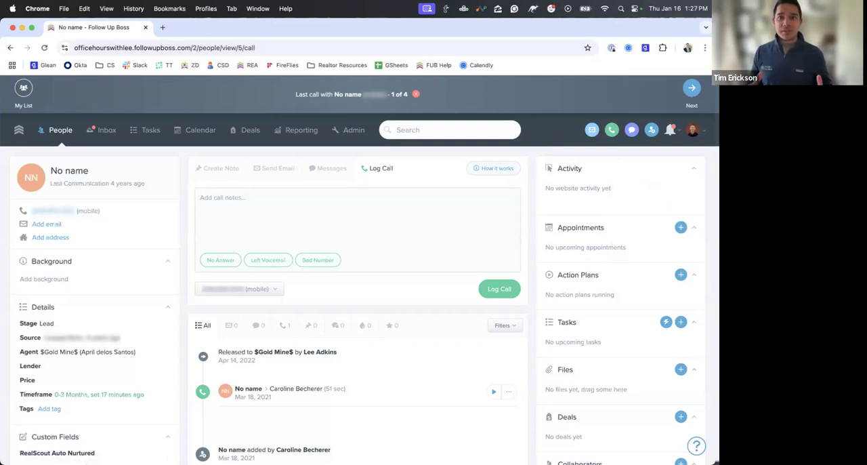
left_click(691, 91)
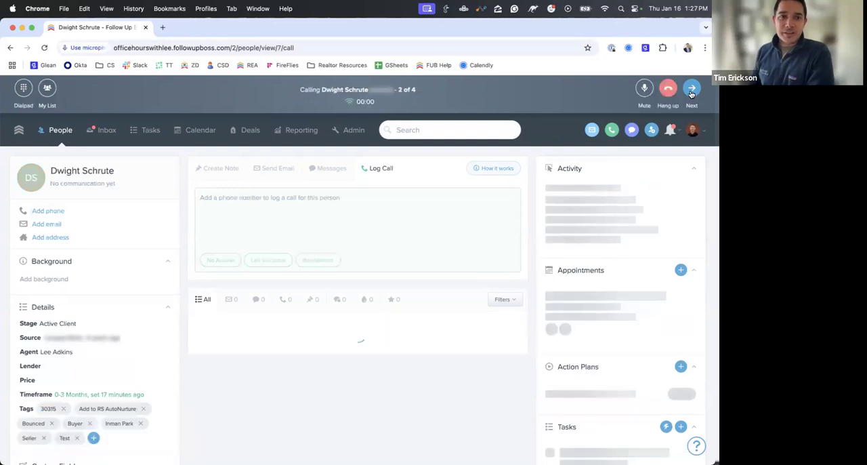
left_click(195, 70)
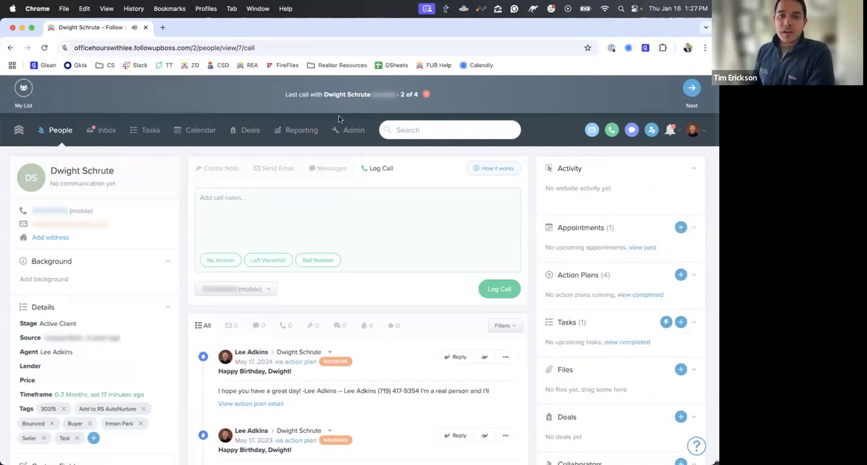
- Return to the TimeFrames list and start a batch email to everyone in it with the subject "new house!"
left_click(60, 131)
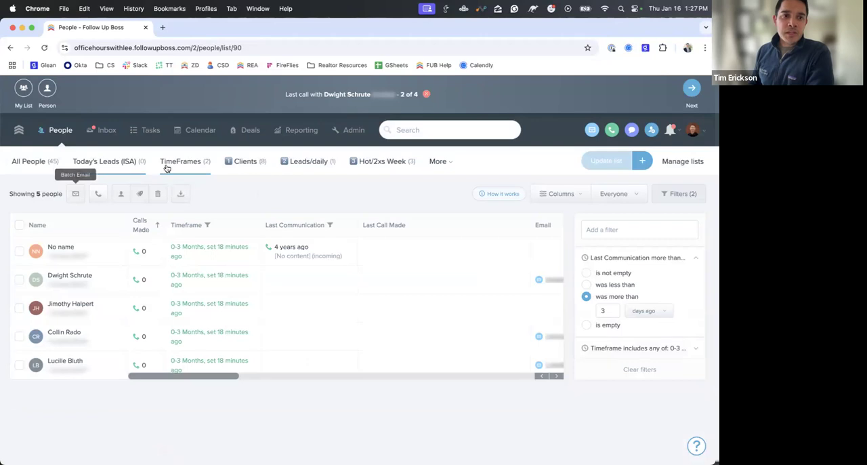
left_click(19, 225)
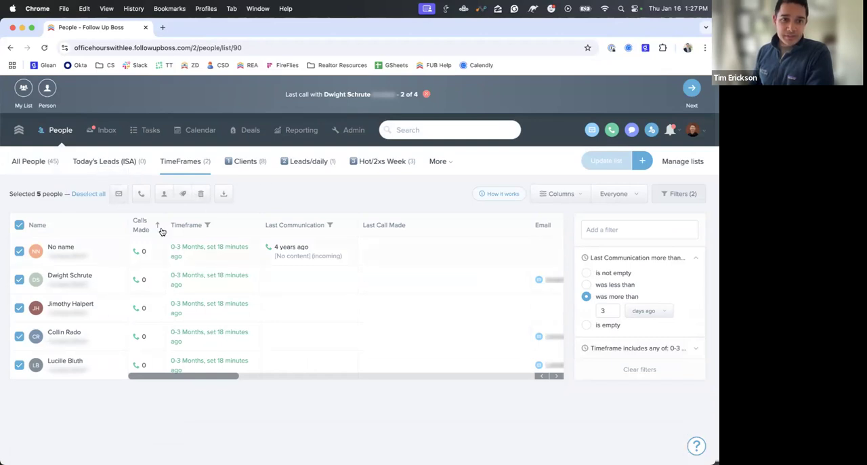
left_click(119, 194)
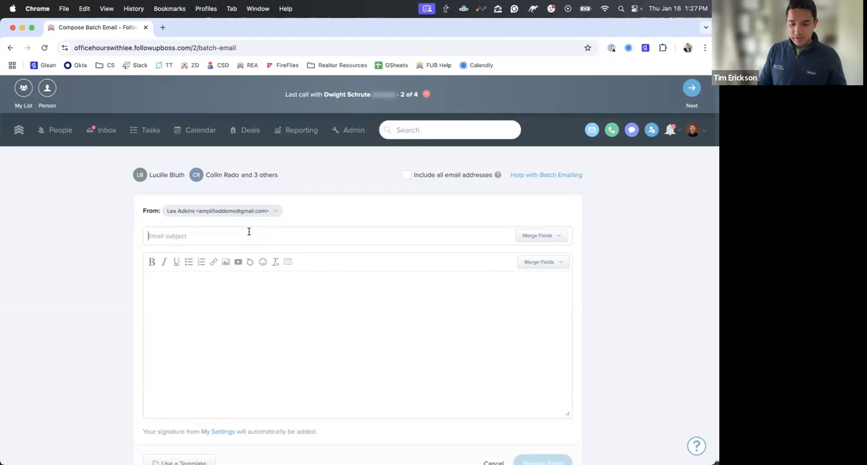
type("new ")
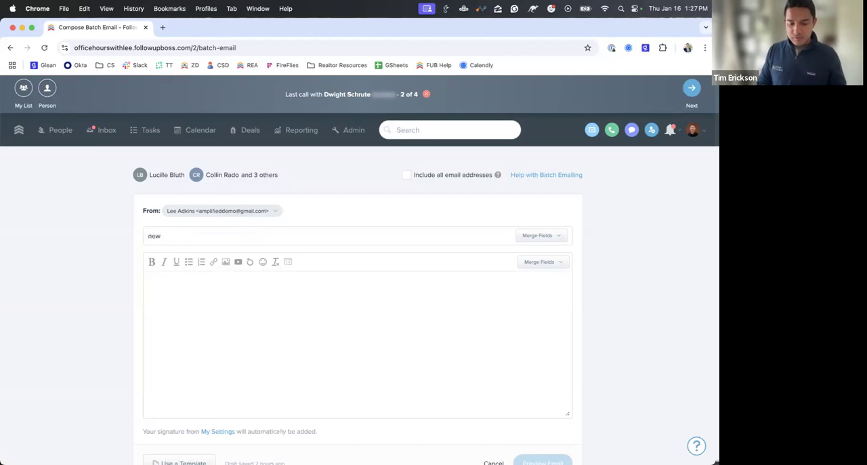
type("house!")
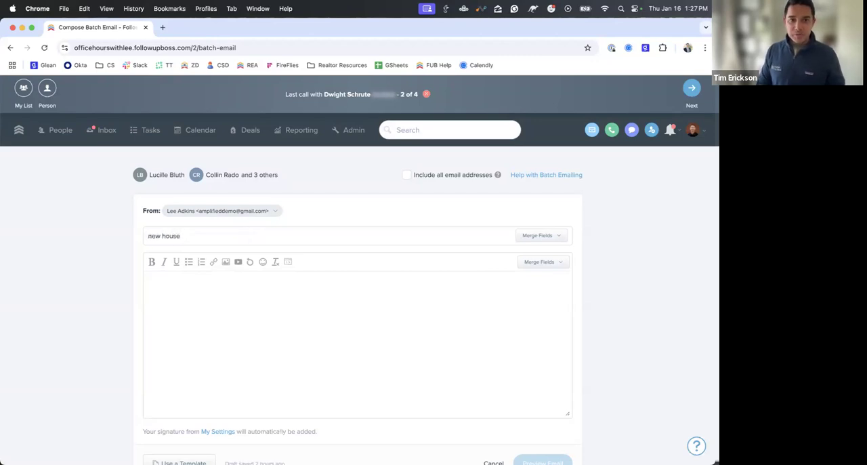
- Write "You are invited!" as the email body and add a "Hi" greeting above it with the Contact first name merge field
left_click(232, 328)
type("You are i")
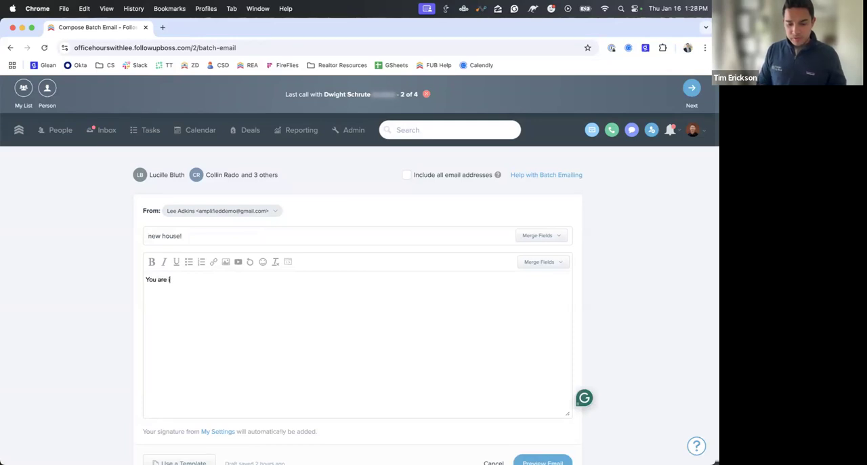
type("nvited!")
key("Up")
key("Return")
key("Return")
key("Up")
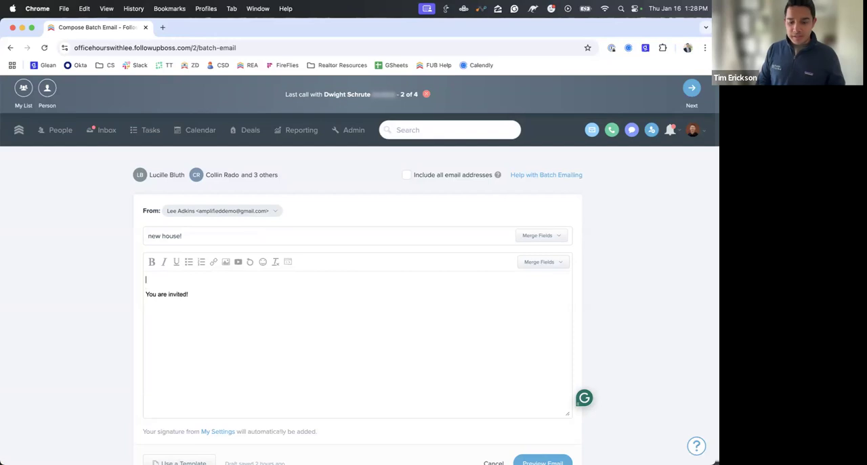
type("Hi")
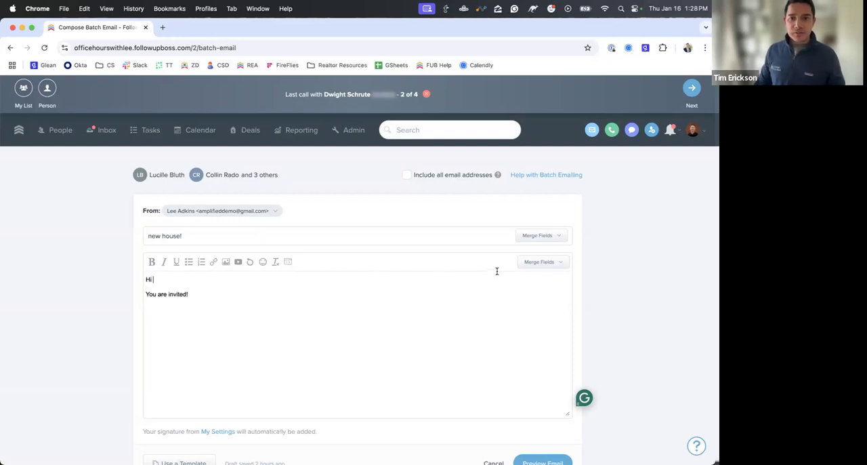
left_click(525, 270)
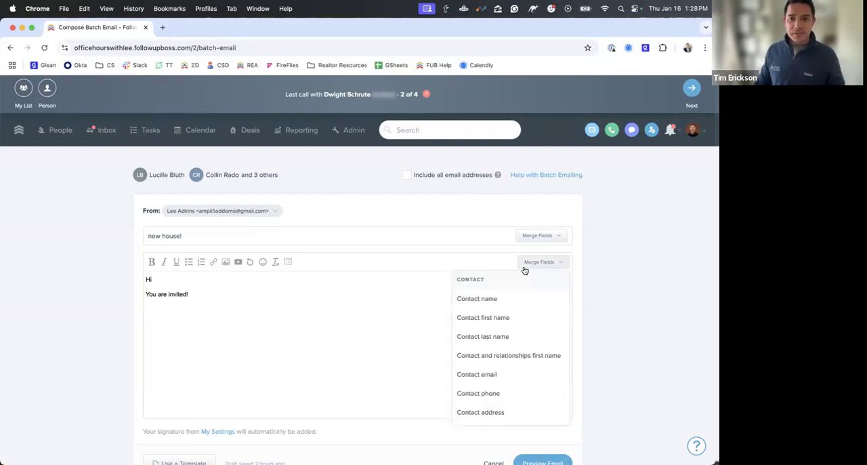
left_click(501, 316)
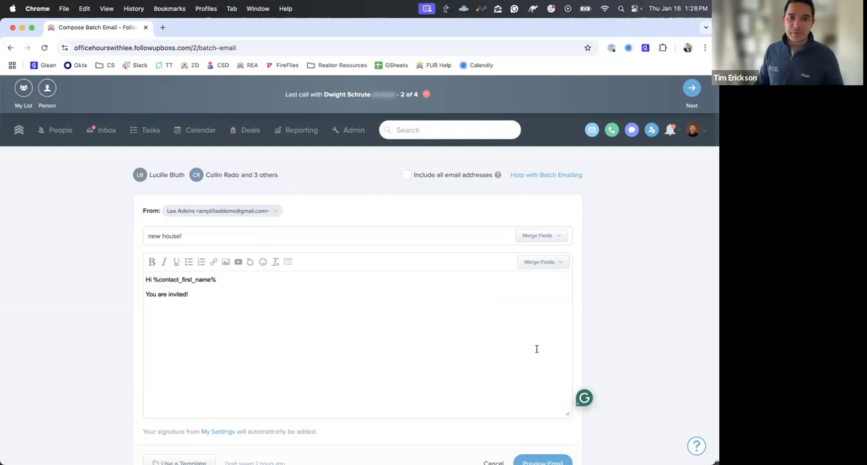
- Preview the batch email for the first two recipients and check the personalised greeting
left_click(543, 462)
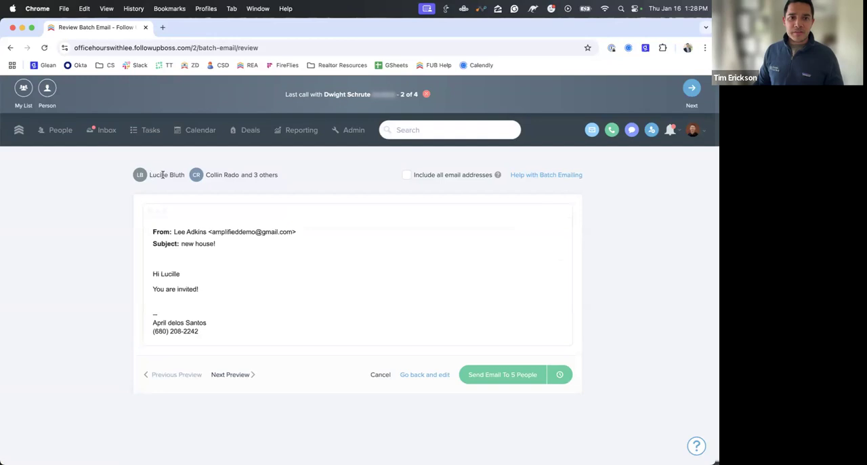
left_click_drag(154, 275, 203, 278)
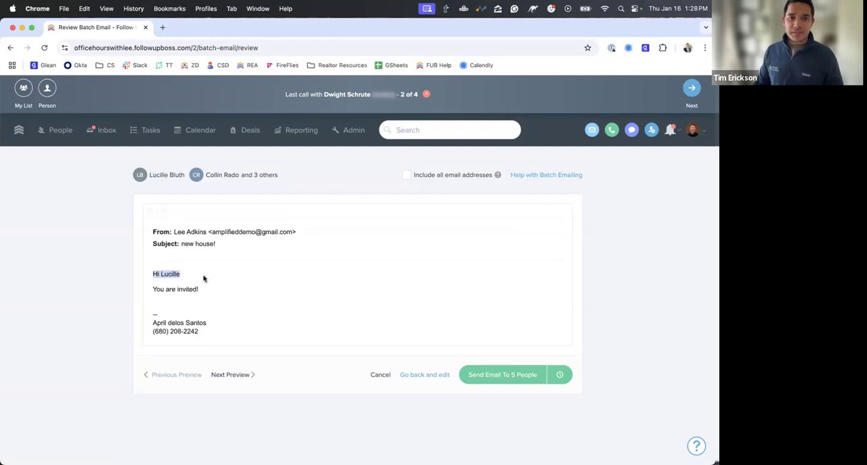
left_click(240, 376)
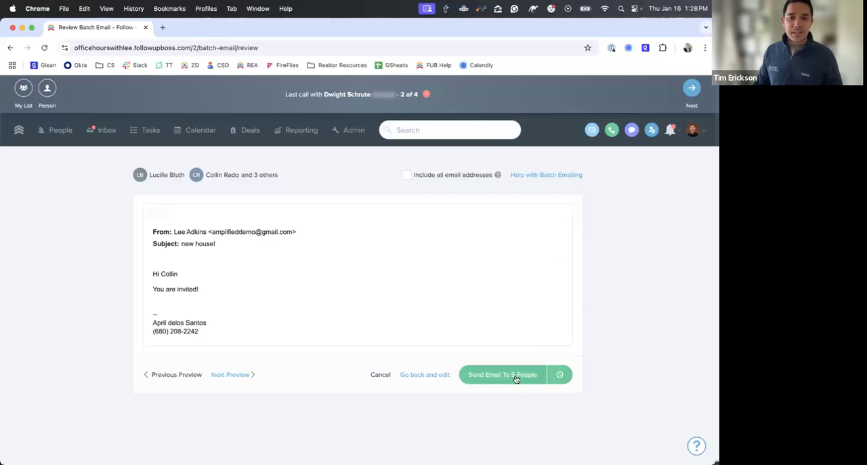
- Examine the scheduling options for the batch email, including the custom date and time picker, without scheduling it
left_click(564, 377)
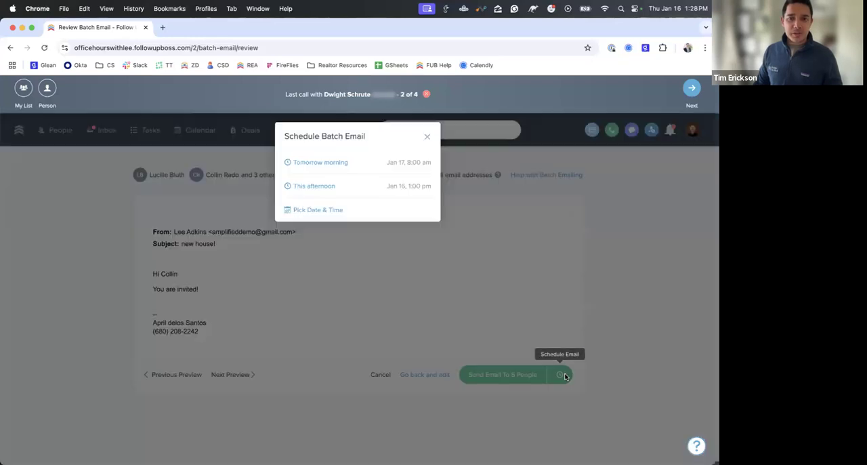
left_click(338, 212)
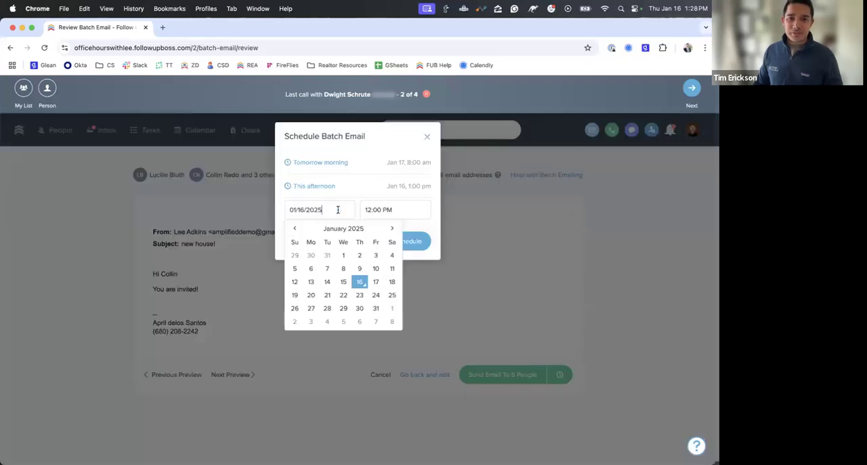
left_click(432, 229)
left_click(427, 136)
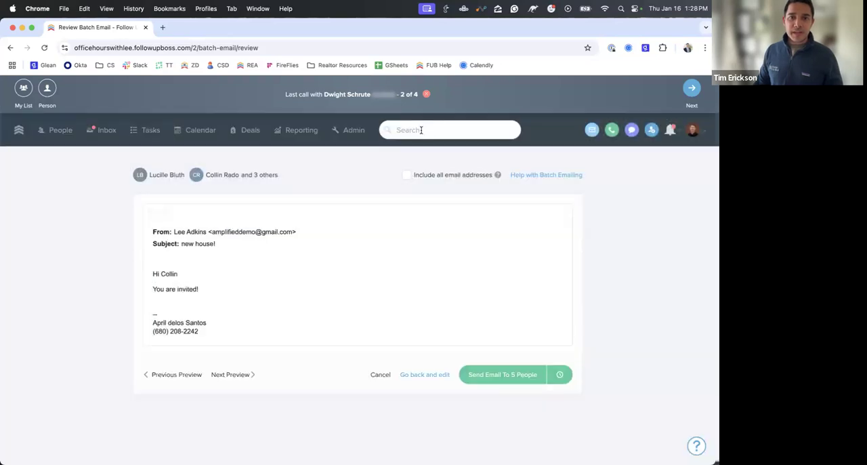
- End the call list session and leave the unsent email to view the Batch Emails report
left_click(426, 94)
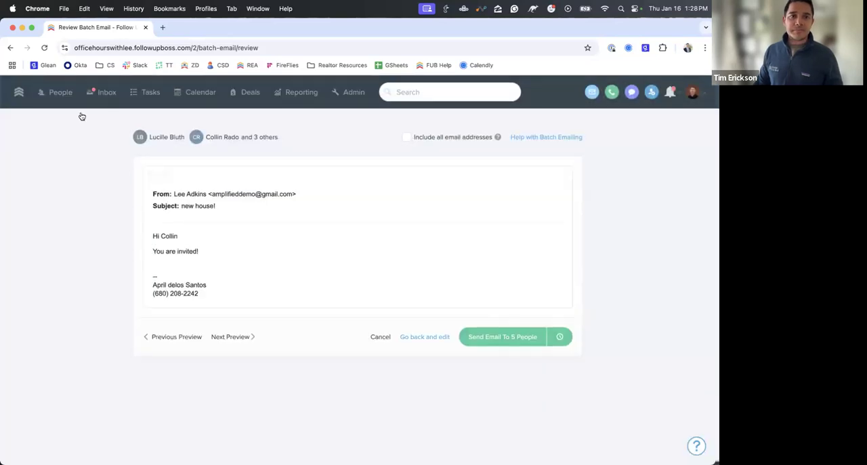
left_click(56, 92)
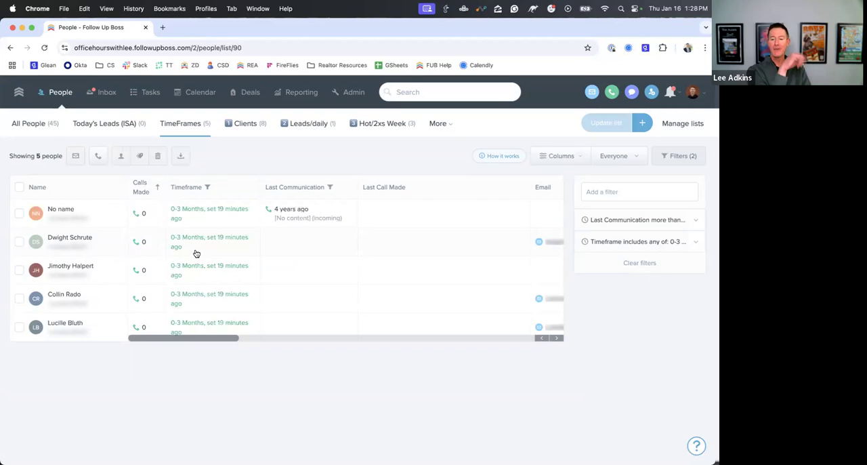
left_click(300, 95)
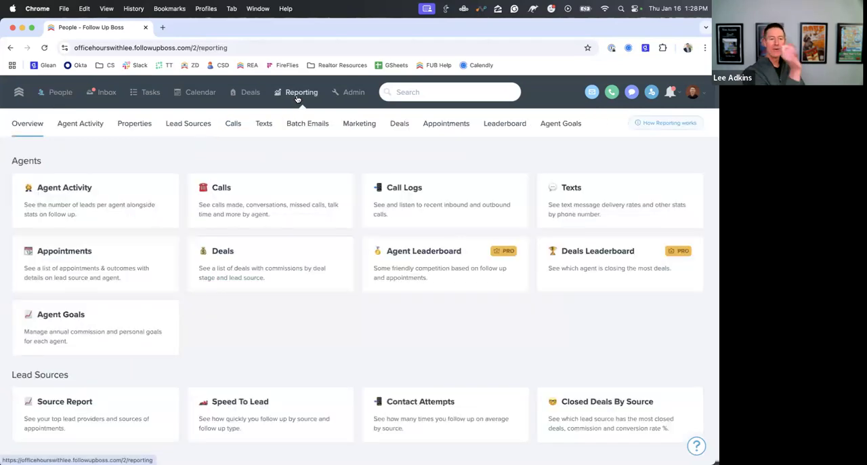
left_click(311, 128)
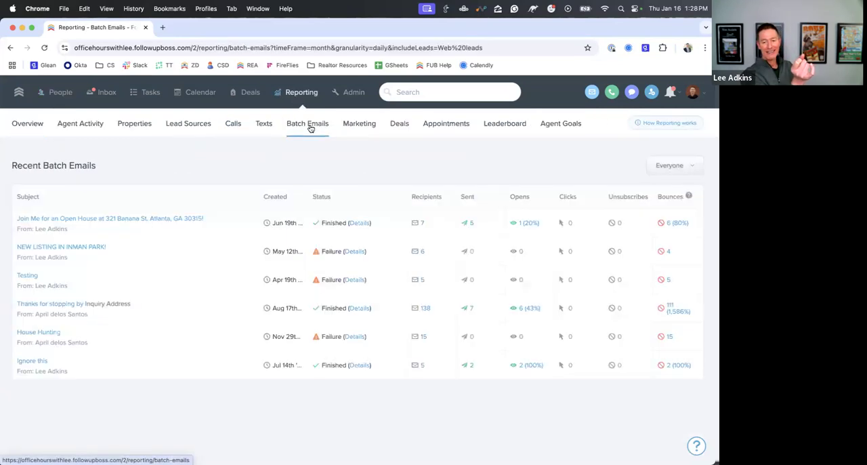
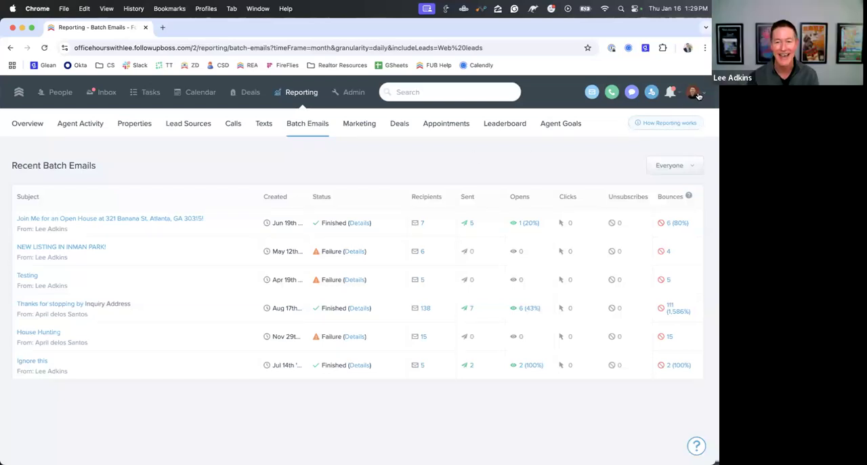
- Open the Power-Ups page and examine the account feature for call recording, transcripts and summaries
left_click(693, 95)
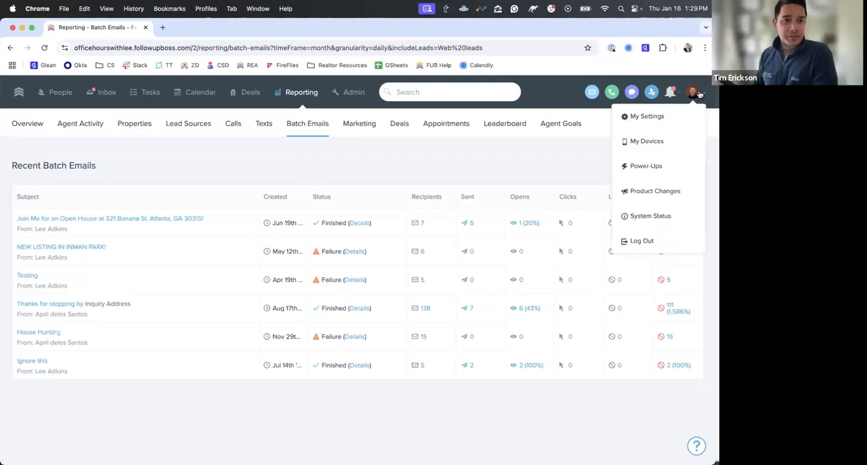
left_click(658, 166)
scroll(228, 251, "down", 1)
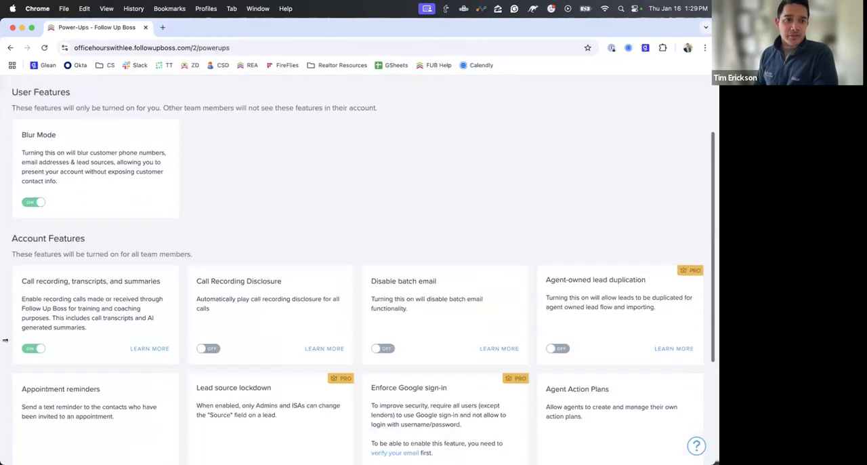
left_click_drag(21, 276, 36, 345)
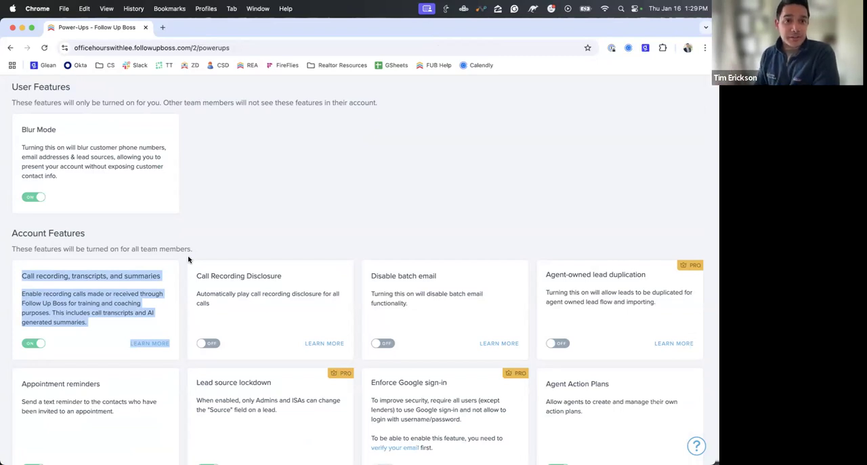
scroll(189, 259, "up", 3)
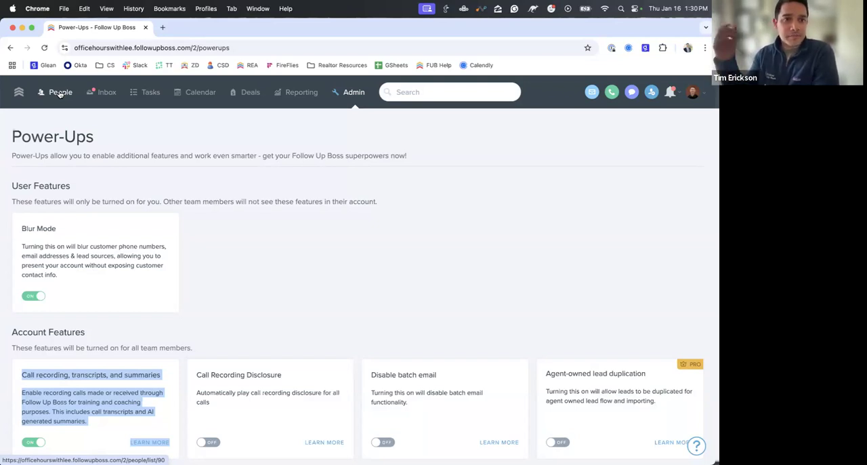
left_click(218, 205)
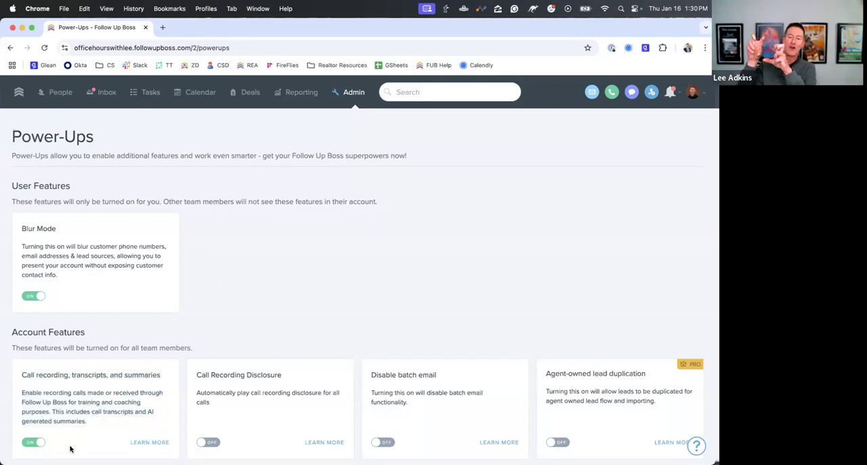
left_click_drag(92, 426, 7, 376)
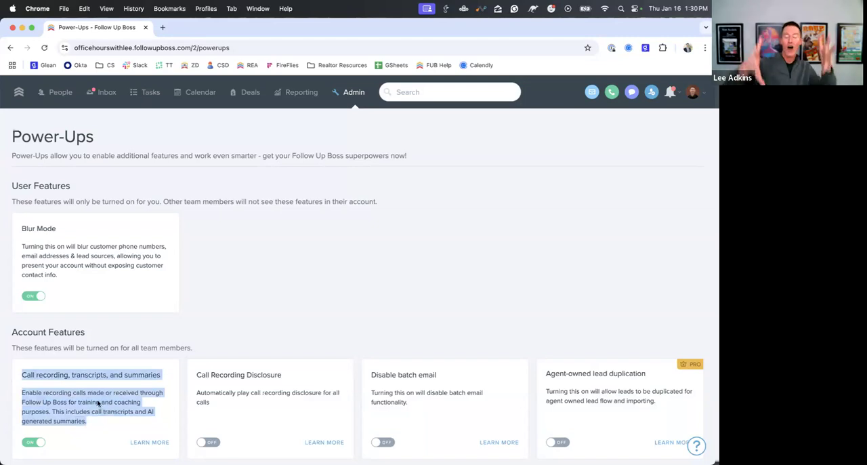
- View the most recent contact's profile and return to the All People list with its filter removed
left_click(425, 92)
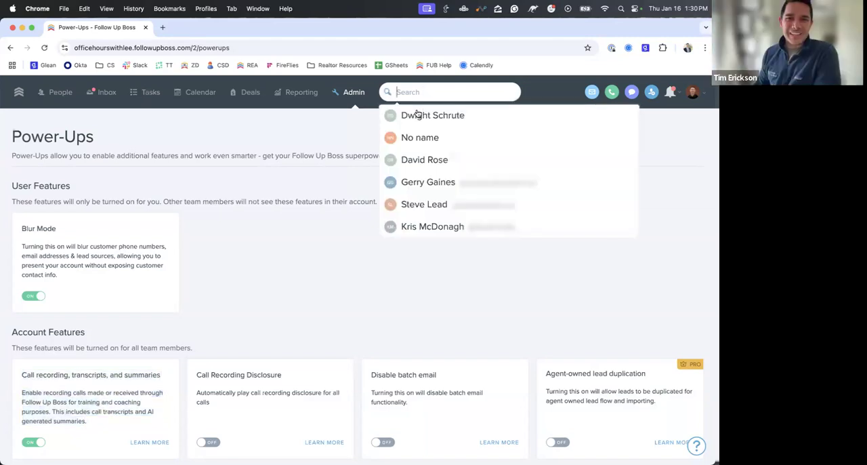
left_click(418, 115)
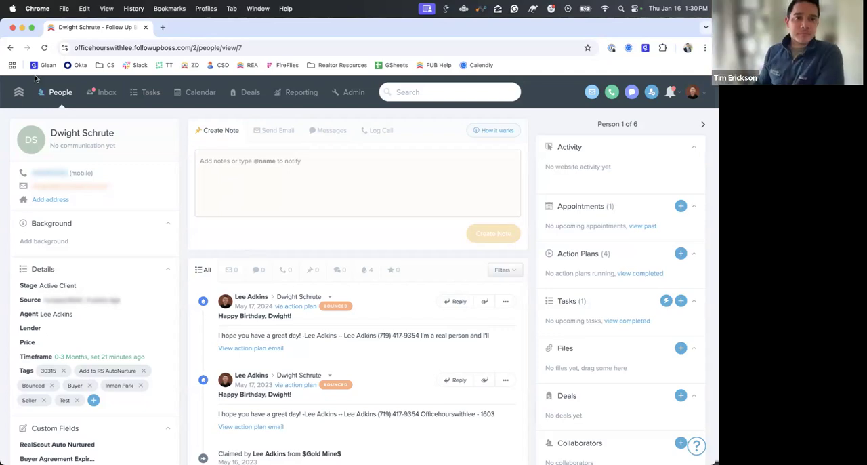
left_click(51, 96)
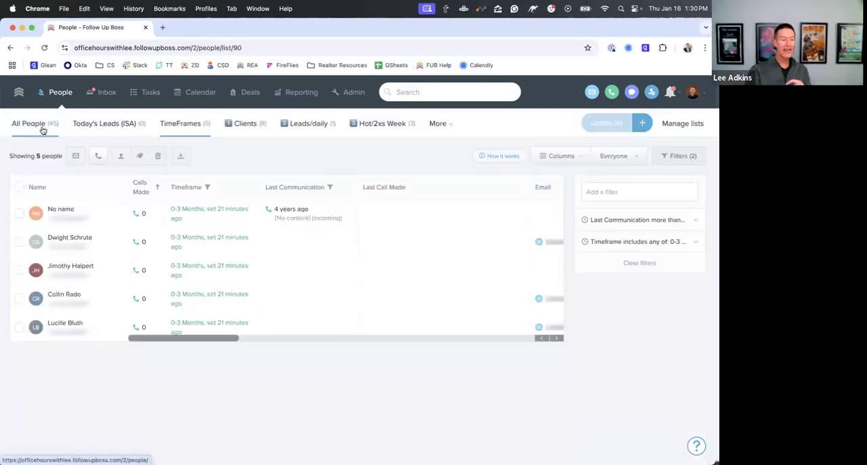
left_click(27, 124)
left_click(686, 220)
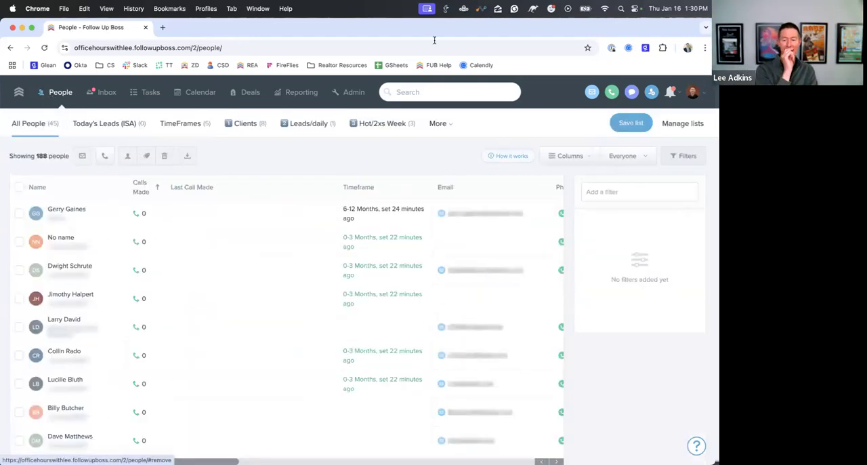
- Search for the contact with a recorded nurture call by first name and open their profile
left_click(428, 92)
type("chris")
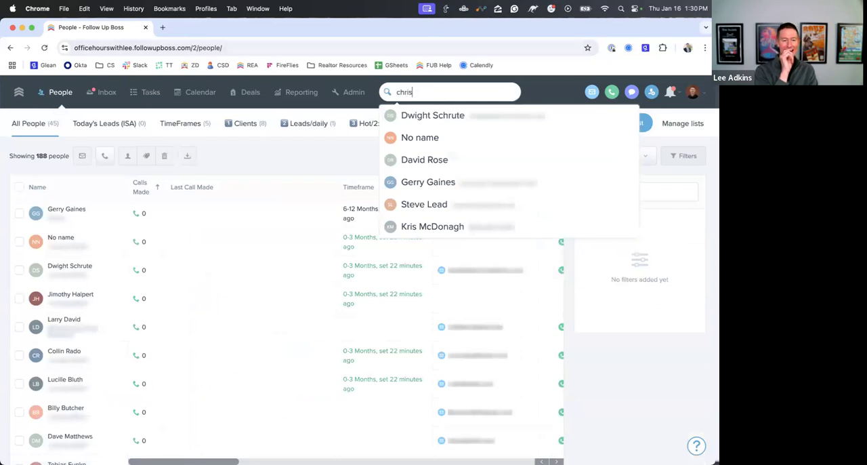
key("BackSpace")
key("BackSpace")
key("BackSpace")
key("BackSpace")
key("BackSpace")
type("kris")
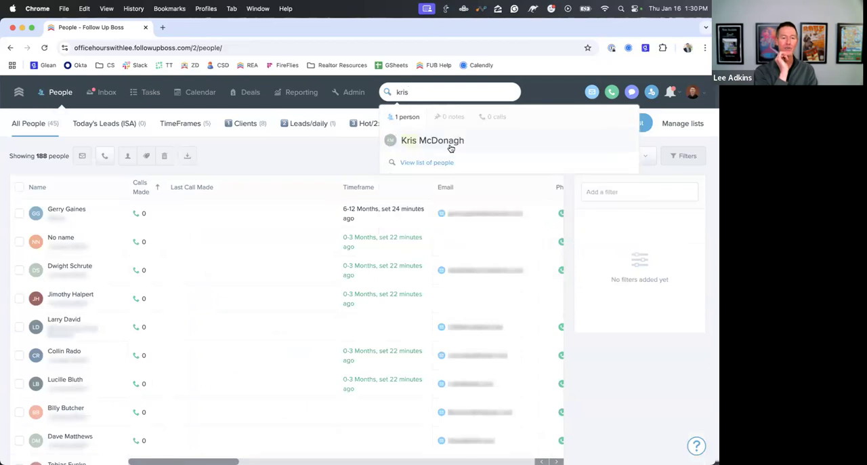
left_click(450, 141)
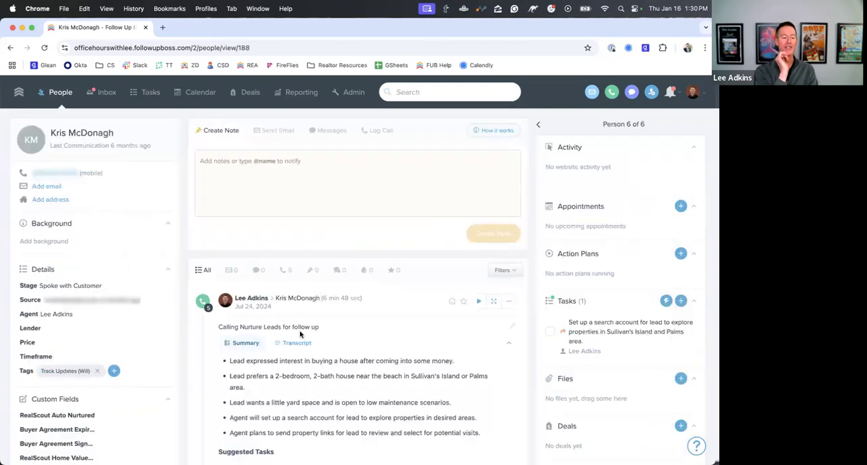
- Examine the recorded nurture call's AI summary, suggested tasks and full transcript, ending on the summary
scroll(305, 338, "down", 3)
scroll(305, 351, "down", 4)
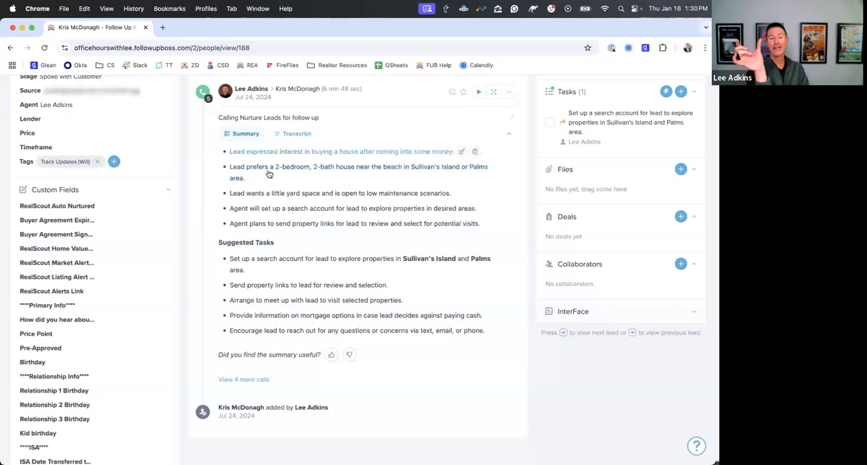
left_click(290, 133)
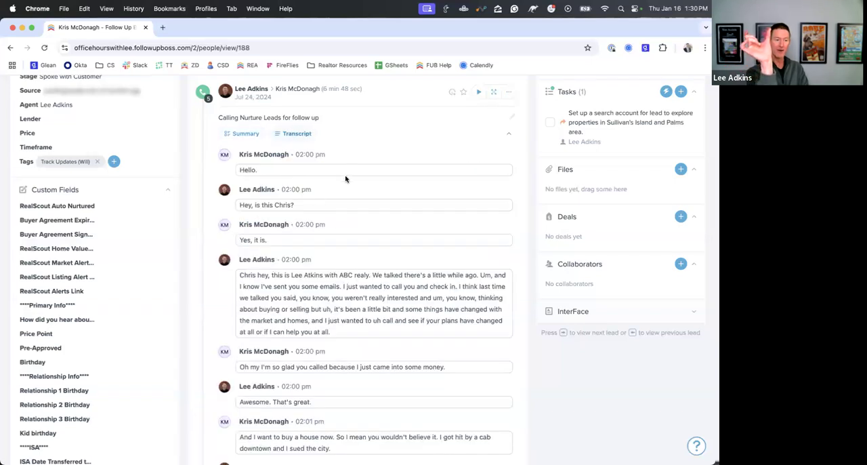
scroll(350, 172, "down", 5)
scroll(351, 172, "down", 6)
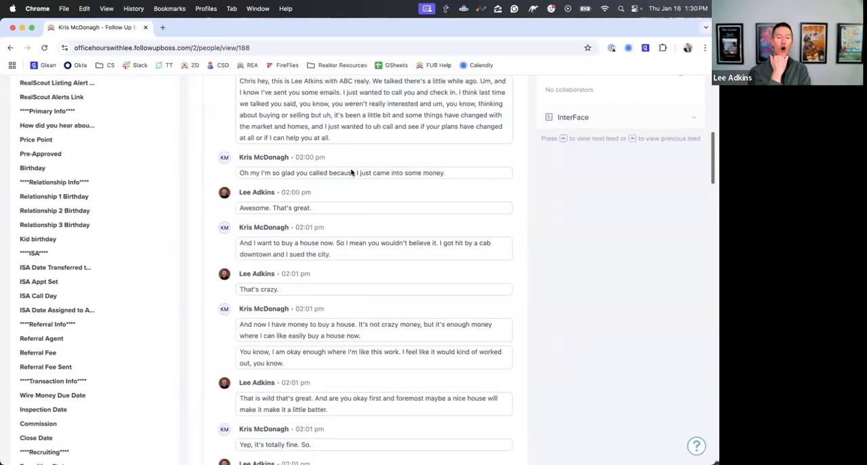
scroll(351, 173, "down", 8)
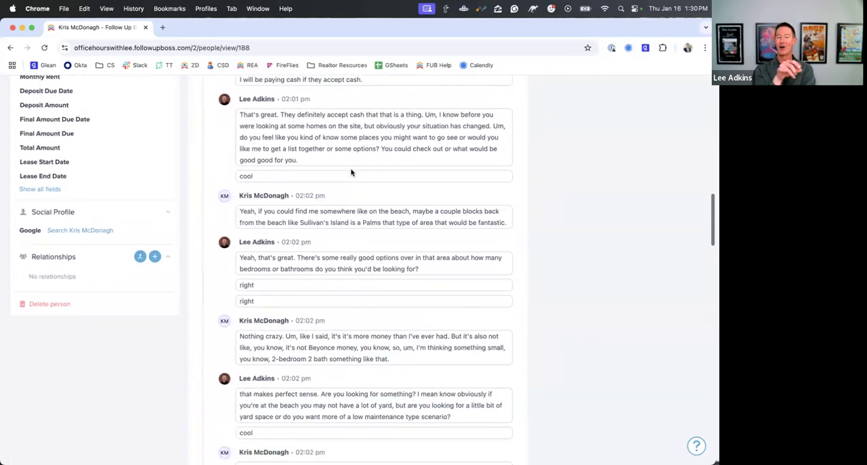
scroll(351, 173, "up", 10)
scroll(351, 170, "up", 14)
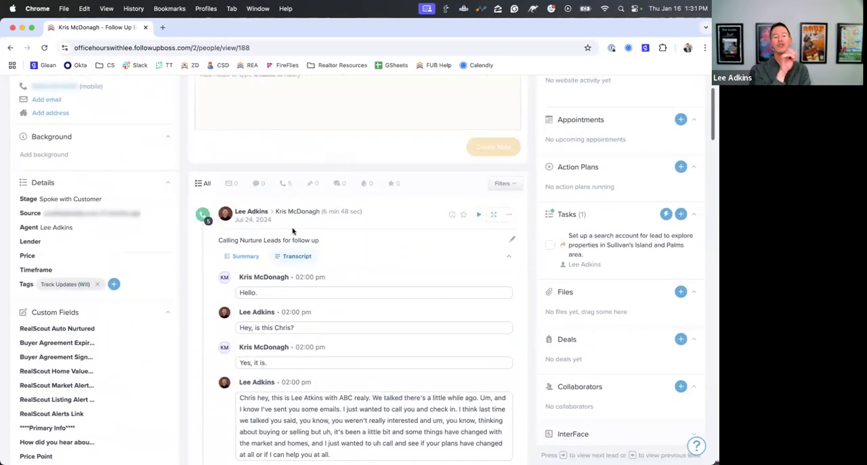
left_click(248, 259)
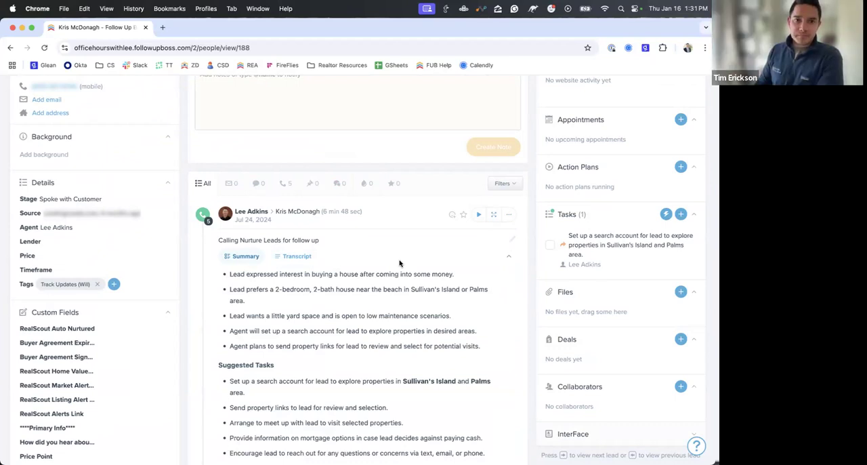
- Return to the Power-Ups page and examine the Call Recording Disclosure feature and its switch, leaving it off
scroll(400, 263, "up", 3)
left_click(691, 93)
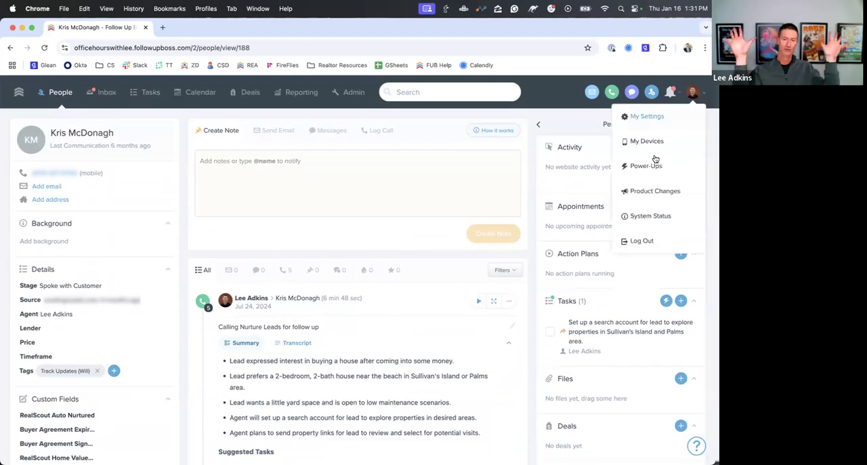
left_click(646, 166)
scroll(259, 284, "down", 5)
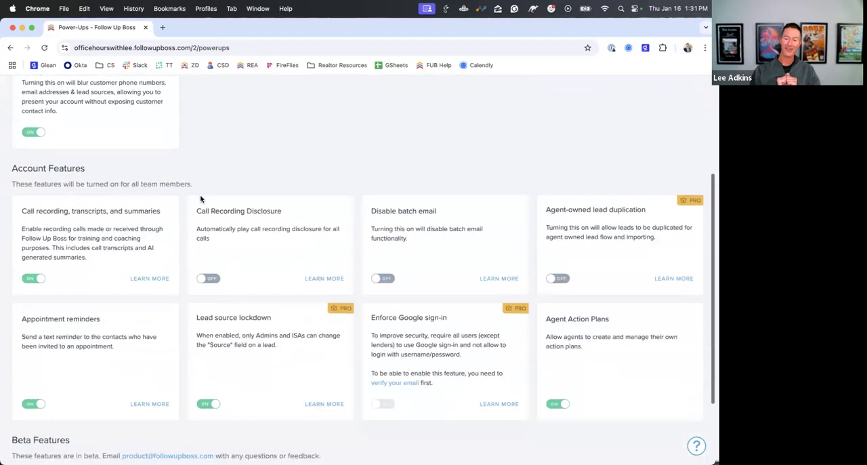
left_click_drag(194, 212, 291, 217)
left_click(207, 279)
left_click(208, 280)
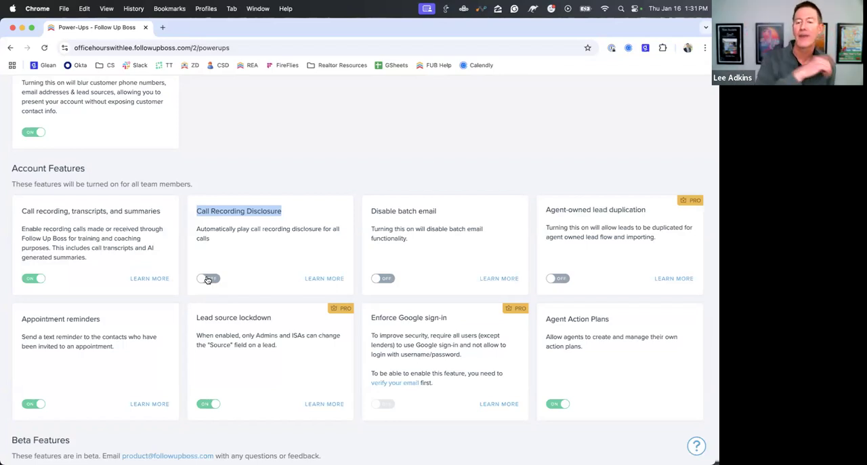
left_click(265, 153)
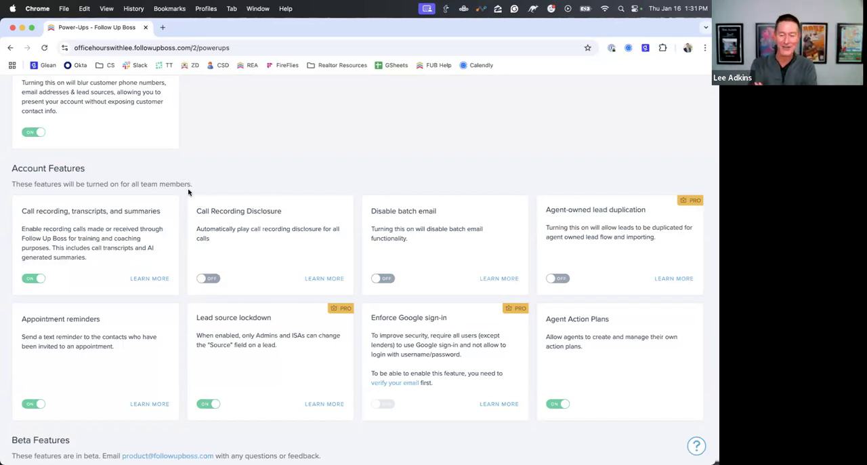
- Reopen the last viewed contact's profile from recent searches and look over the call summary again
scroll(190, 189, "up", 5)
left_click(440, 92)
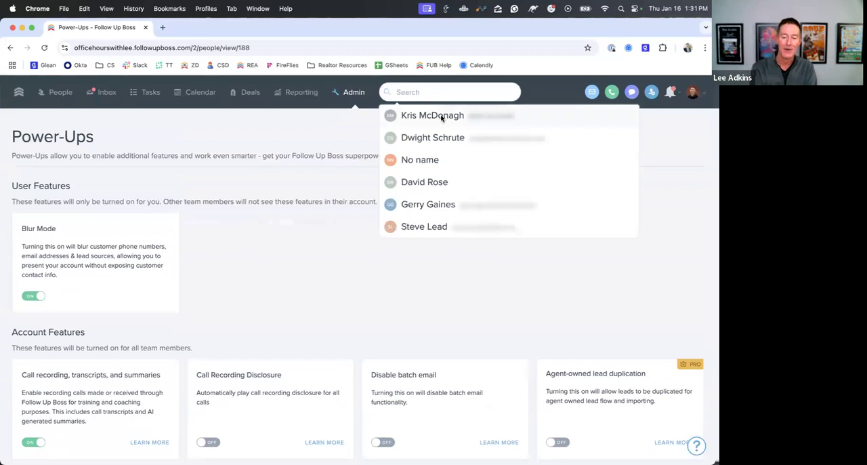
left_click(441, 117)
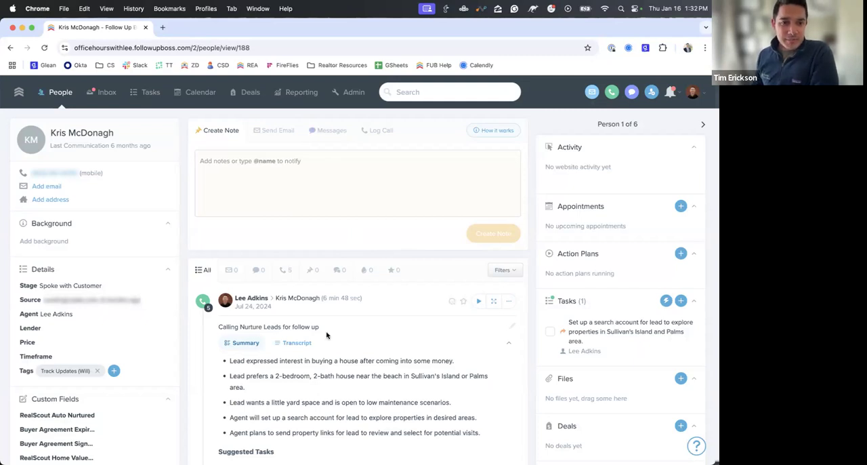
scroll(368, 306, "down", 1)
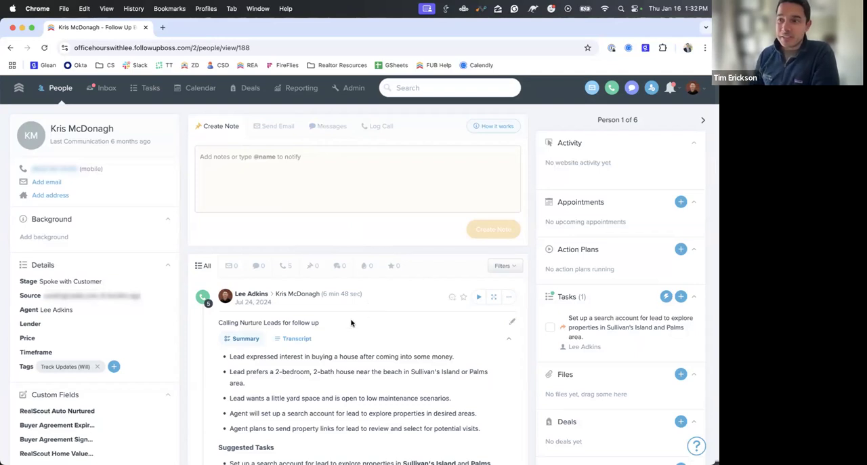
scroll(403, 280, "up", 1)
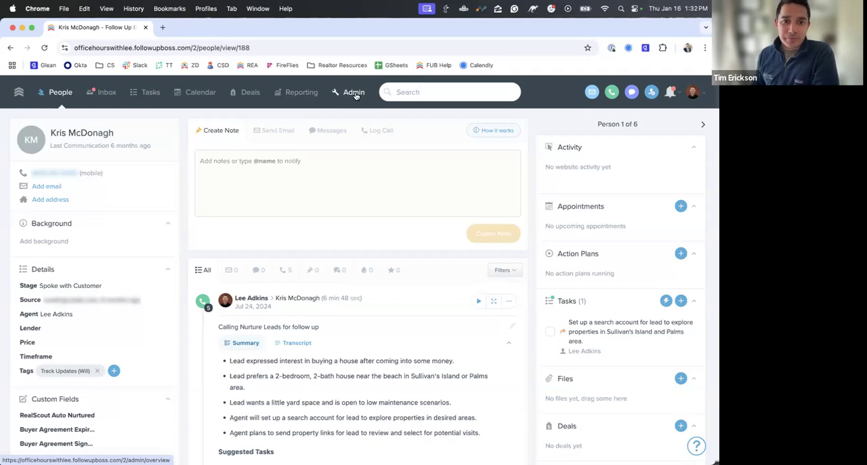
- Create a new text template named "Just left a voicemail" in the All Text Templates folder
left_click(355, 96)
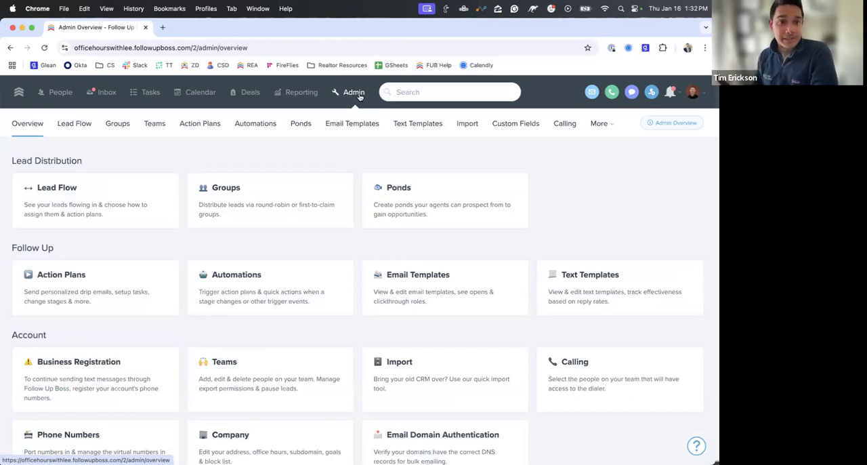
left_click(415, 122)
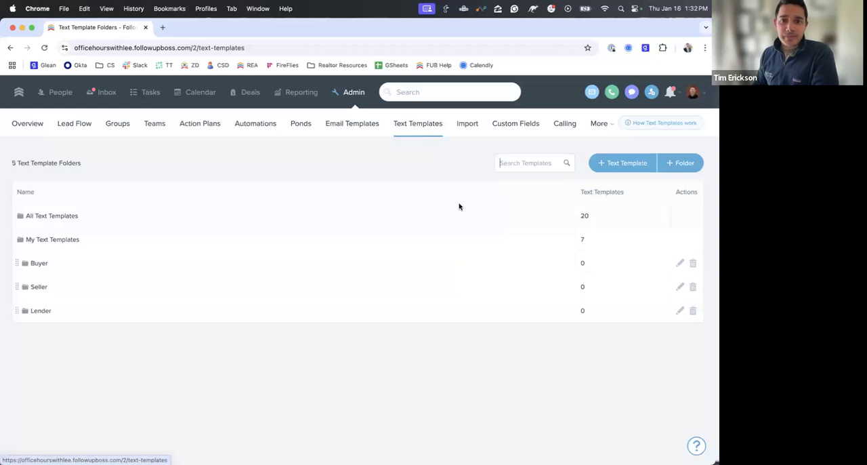
left_click(519, 215)
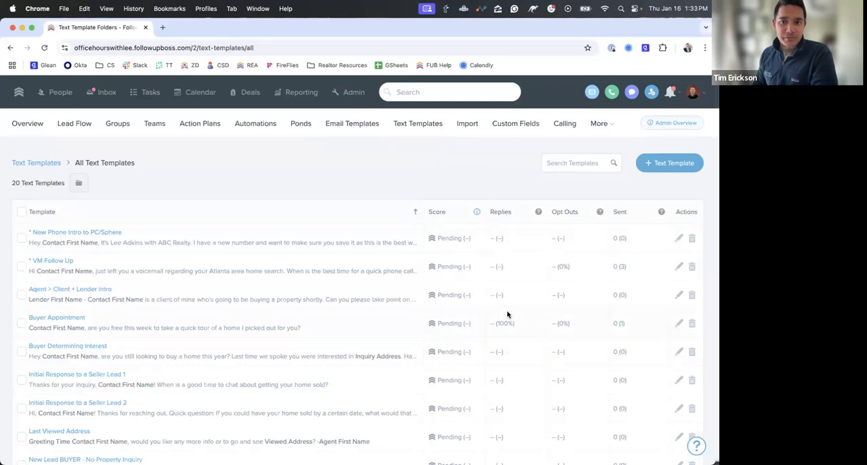
left_click(653, 165)
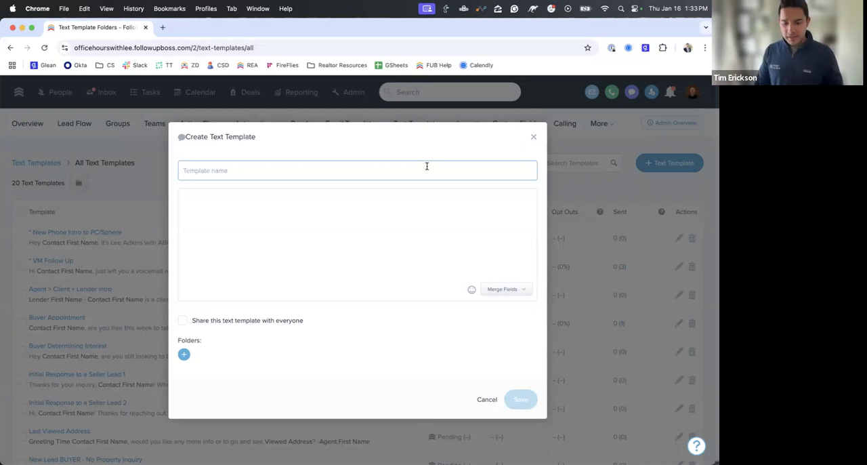
type("Just left a voicemail")
- Write the template's message: "Hi" plus the contact first name merge field, a self-introduction with abc realty, and "Call me back when you can!"
left_click(386, 223)
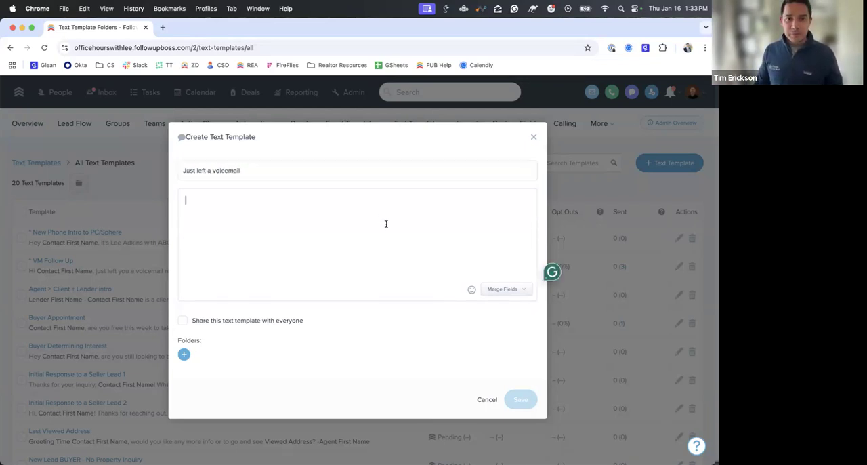
type("Hi")
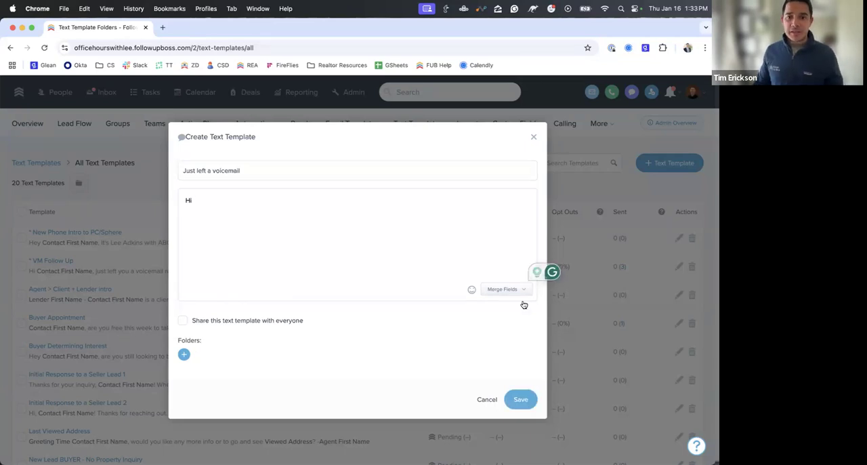
left_click(515, 291)
left_click(487, 345)
type(", this is tim with abc realt")
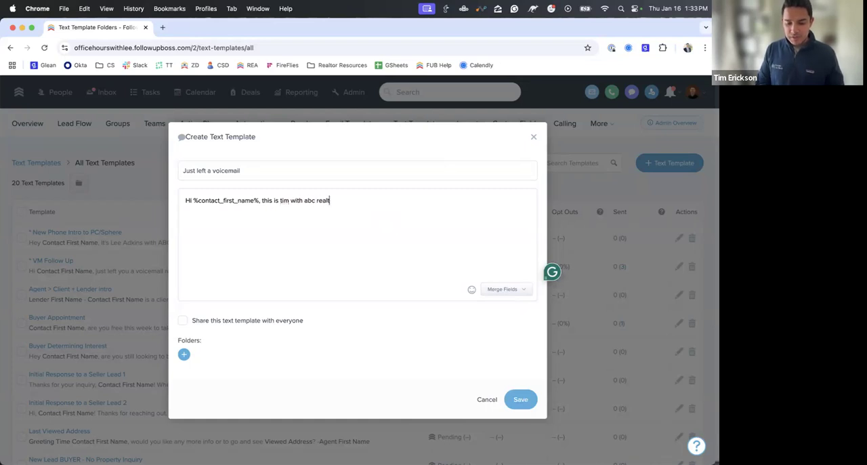
type("y. Call")
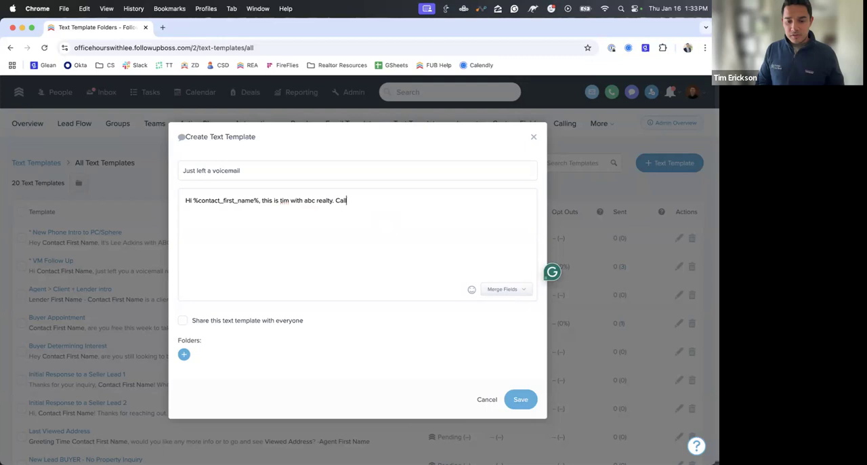
type(" me back")
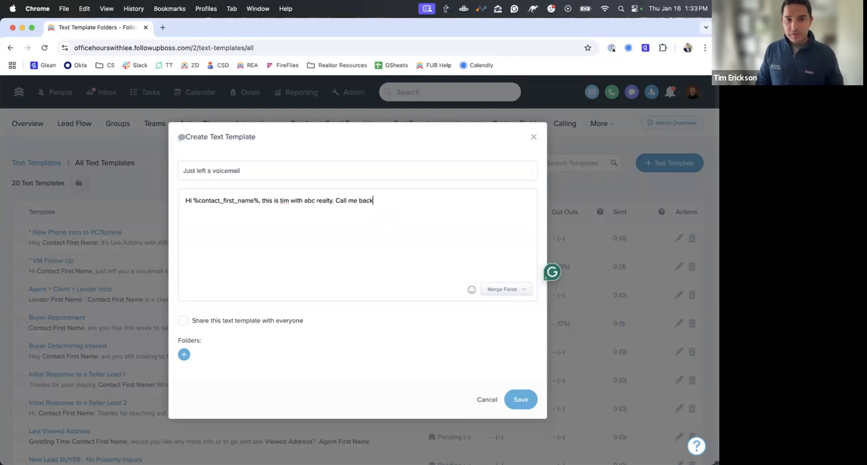
type(" when you can!")
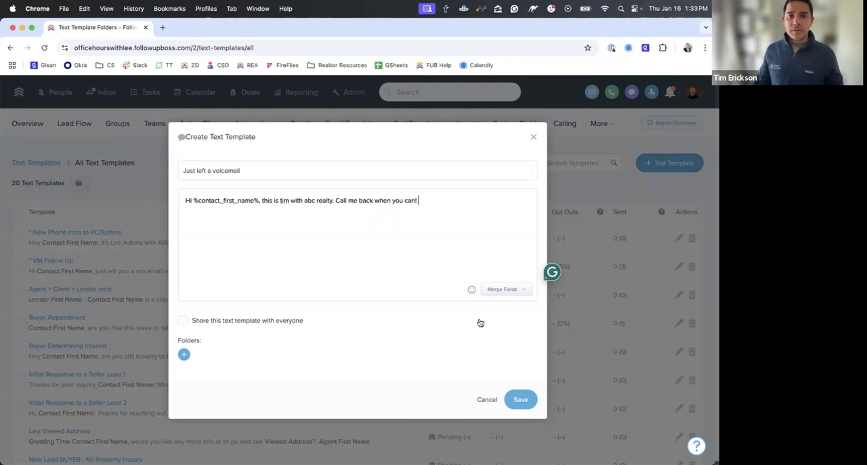
- Share the voicemail text template with everyone and save it
left_click(252, 324)
left_click(253, 323)
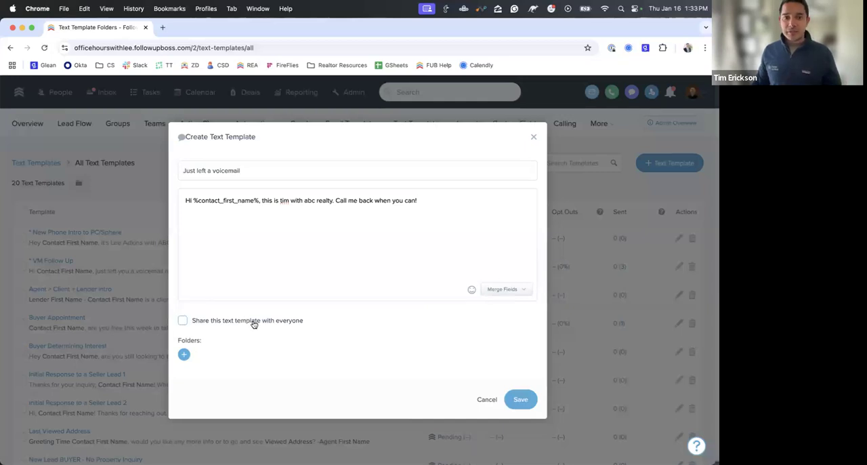
left_click(253, 324)
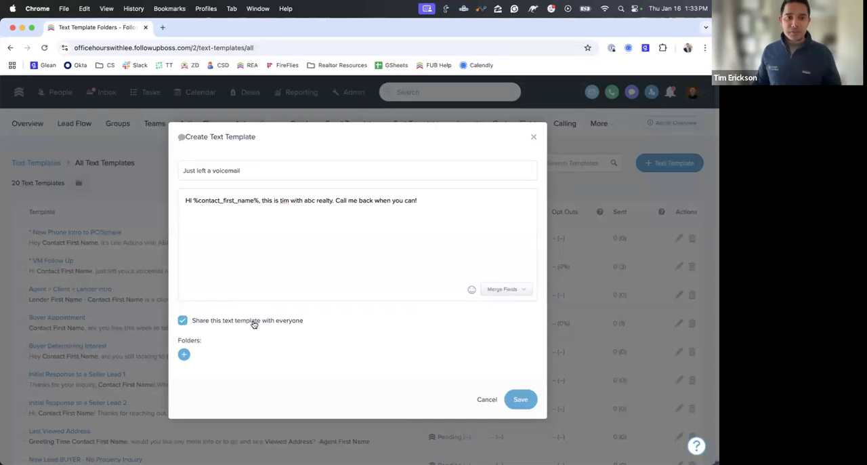
left_click(526, 400)
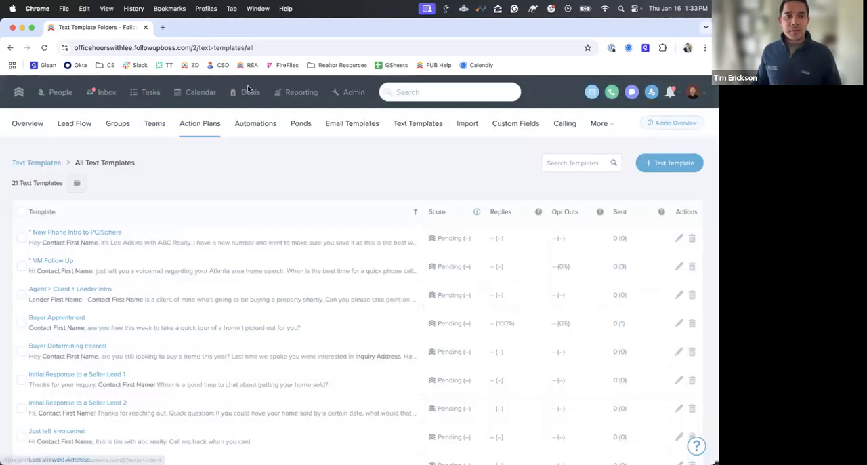
- Reopen the last viewed contact's profile from recent searches and compare its Messages and Send Email composers
left_click(422, 93)
left_click(419, 120)
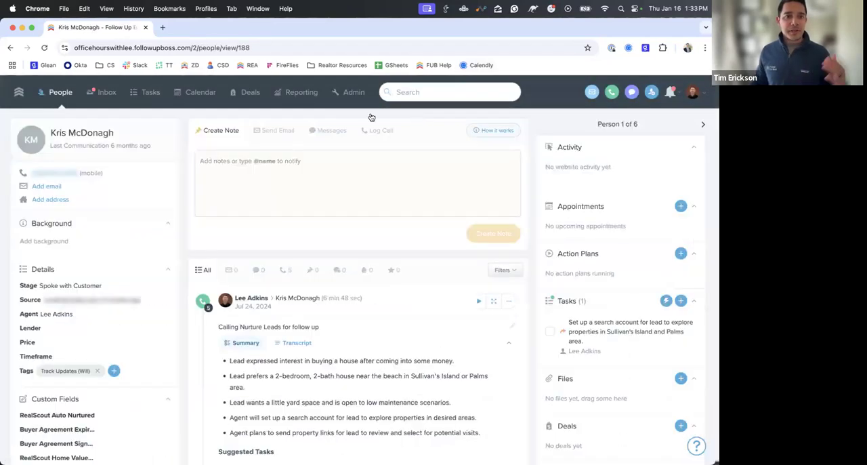
left_click(329, 133)
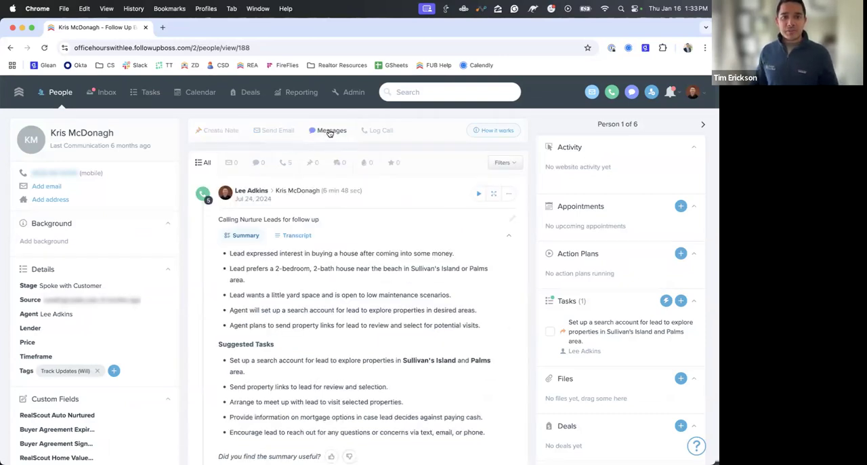
left_click(284, 131)
left_click(322, 130)
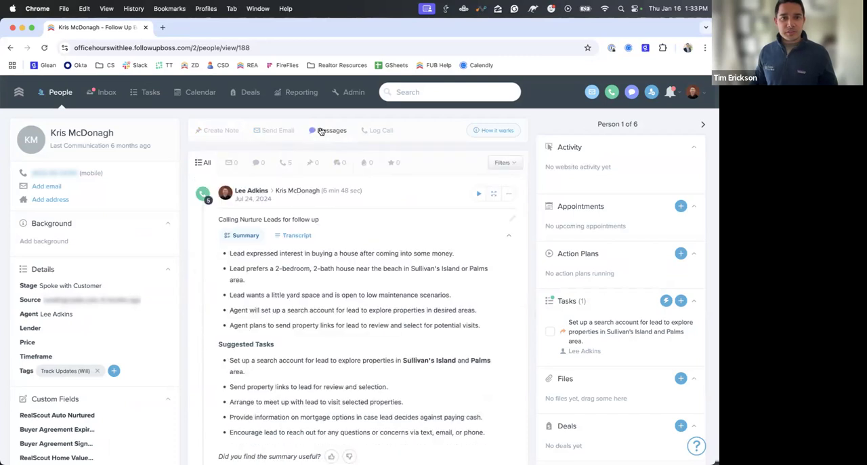
left_click(285, 132)
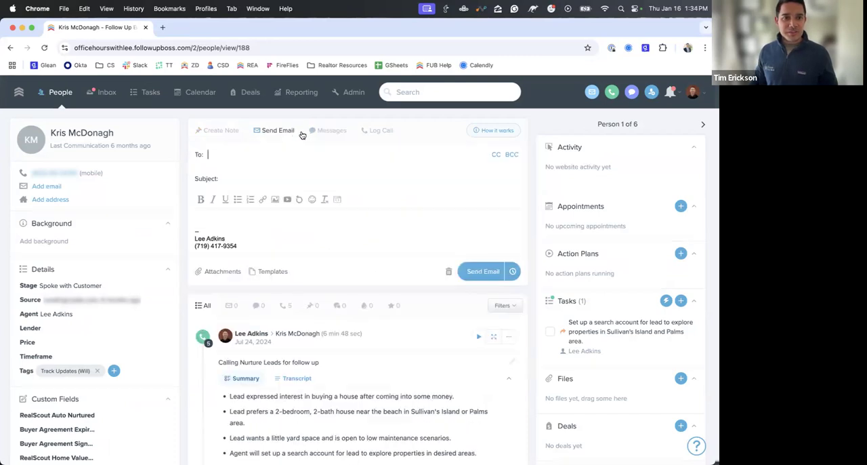
left_click(322, 135)
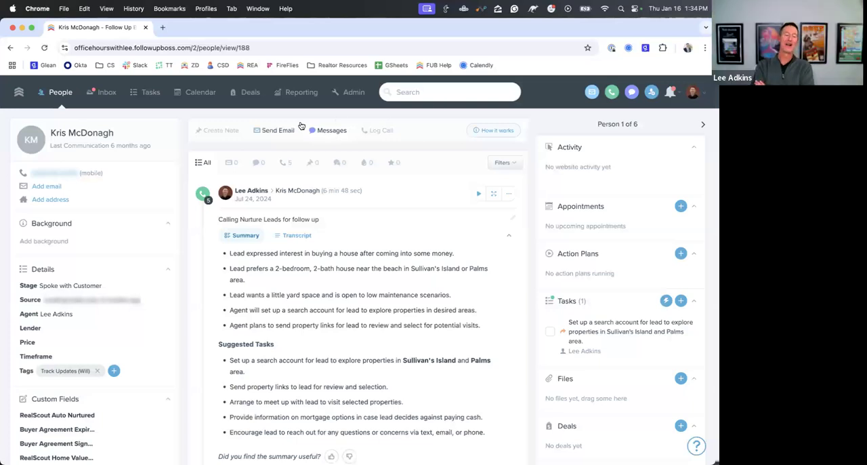
left_click(279, 132)
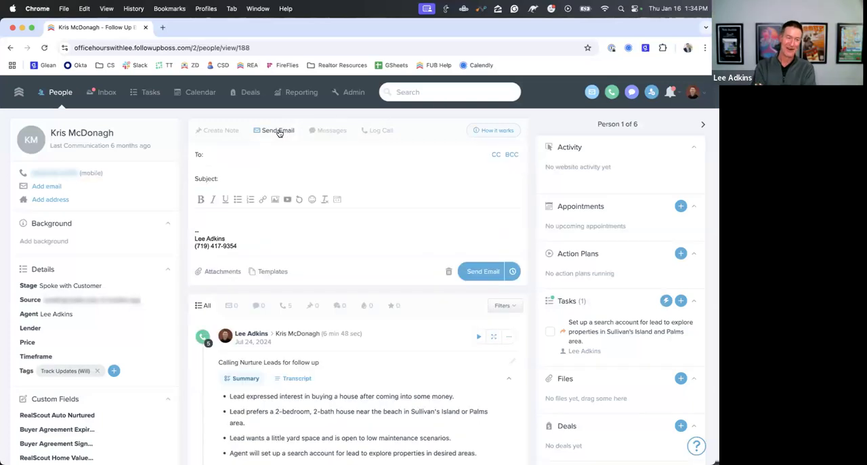
left_click(329, 132)
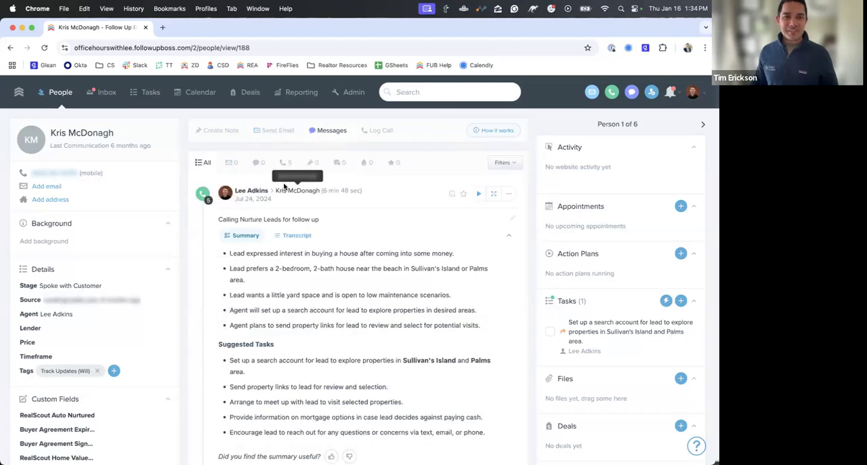
left_click(267, 134)
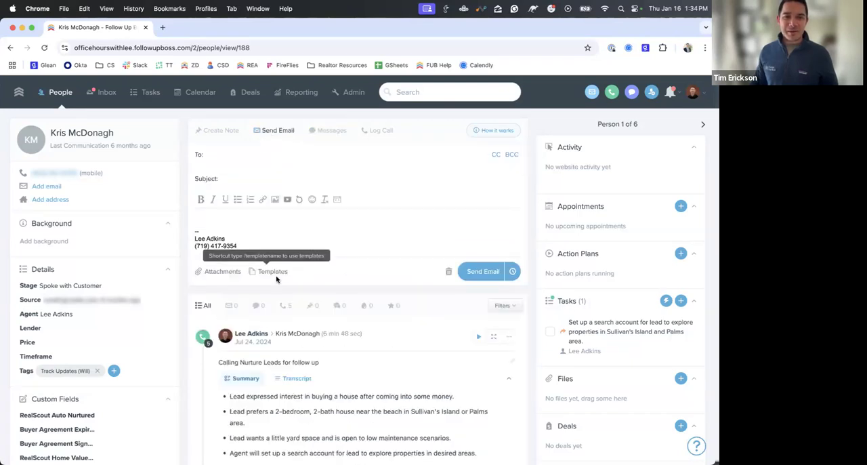
- Fill the contact's email draft with the "Congrats on getting your home Under Contract!" template from All Email Templates, then return to Messages
left_click(272, 273)
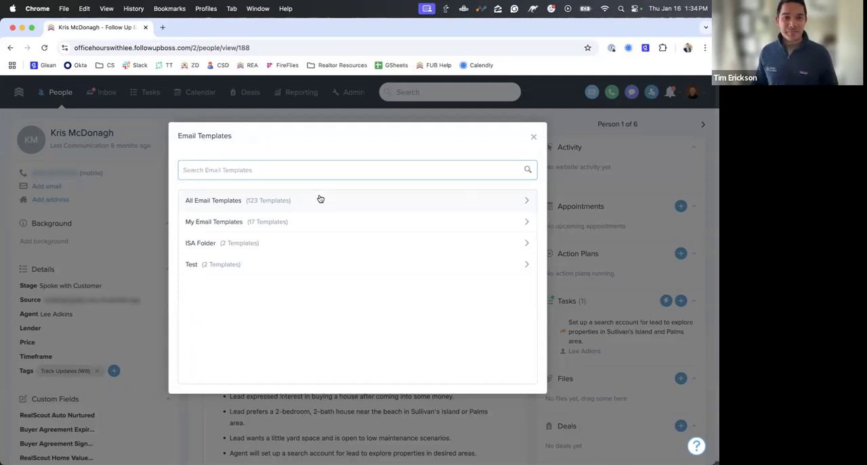
left_click(324, 119)
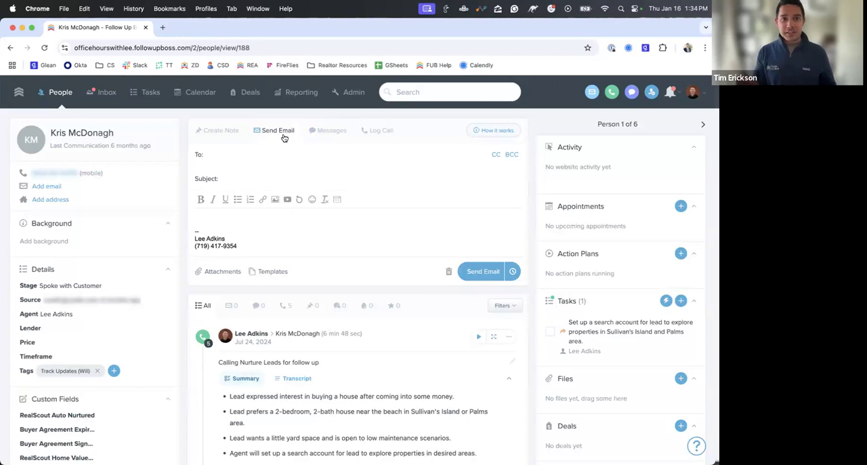
left_click(268, 273)
left_click(263, 202)
left_click(268, 201)
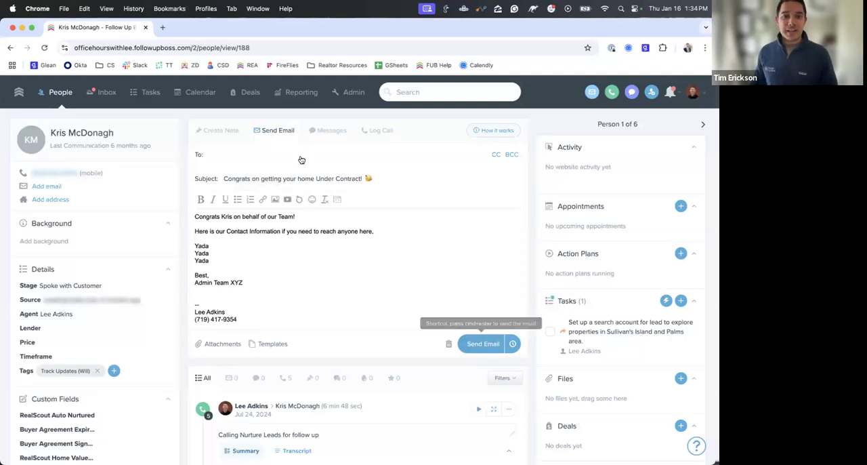
left_click(323, 130)
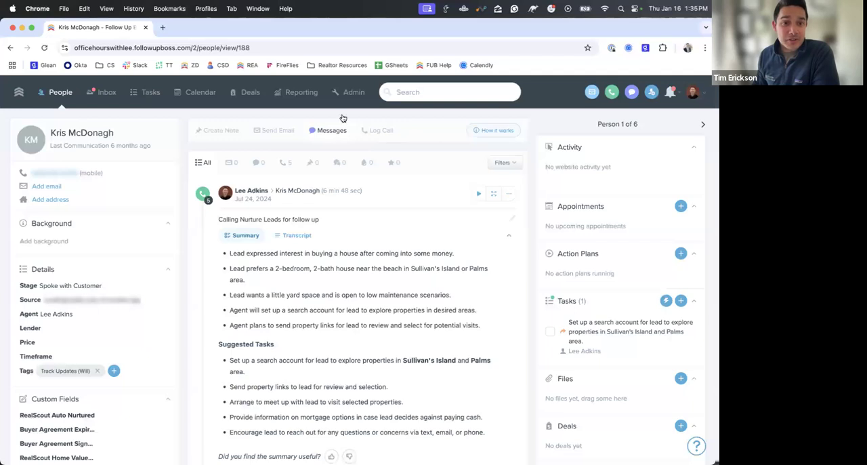
- View the Admin overview, then return to People and show the Stale Leads list
left_click(348, 92)
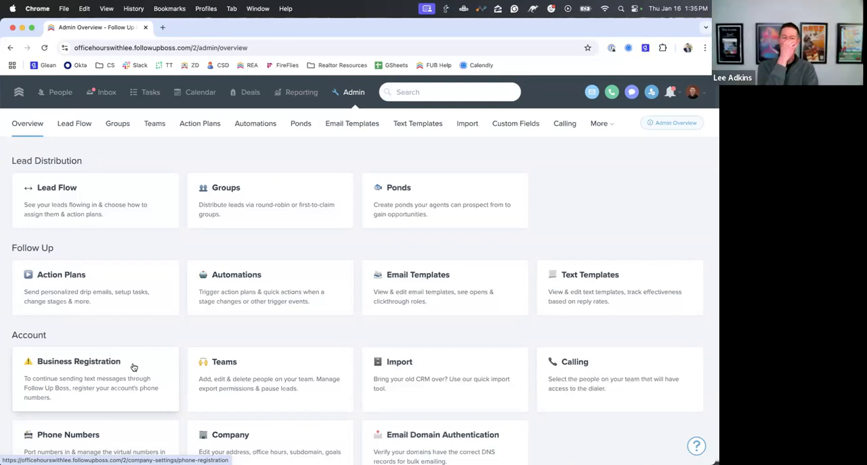
left_click(60, 93)
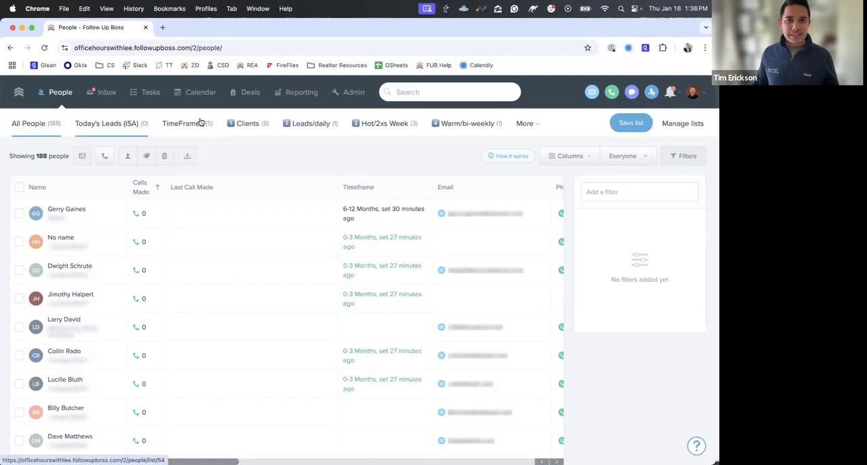
left_click(526, 126)
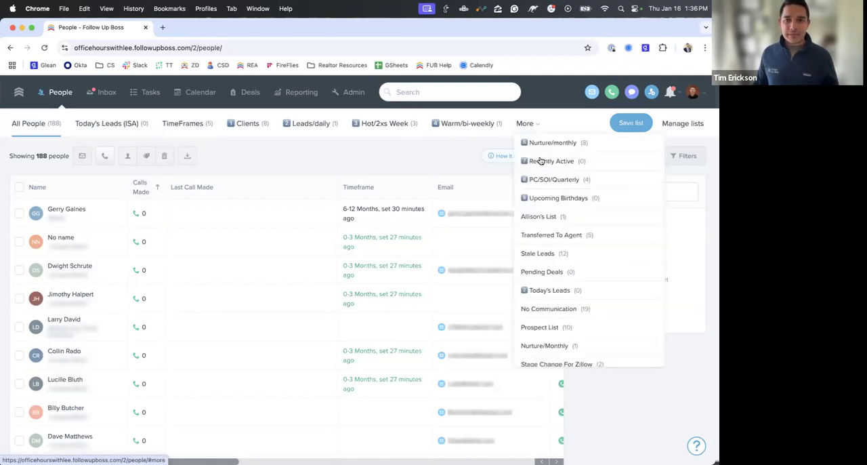
left_click(538, 257)
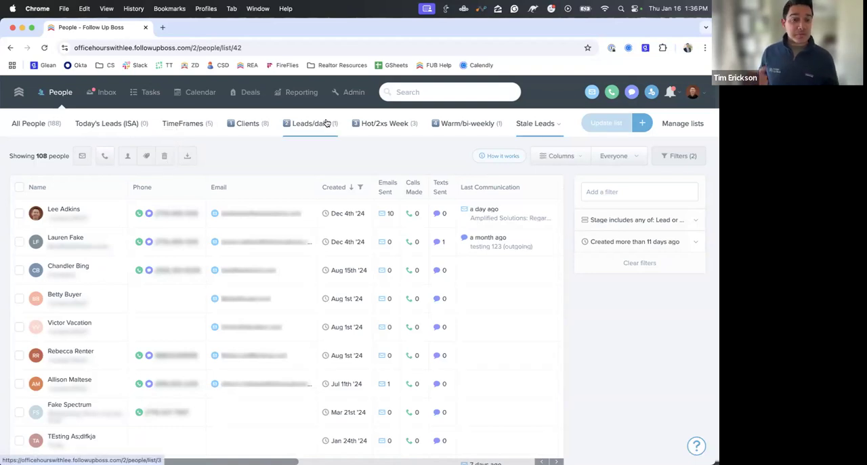
- Open the first stale lead's profile and look through the Stage and Timeframe options, cancelling both edits
left_click(66, 208)
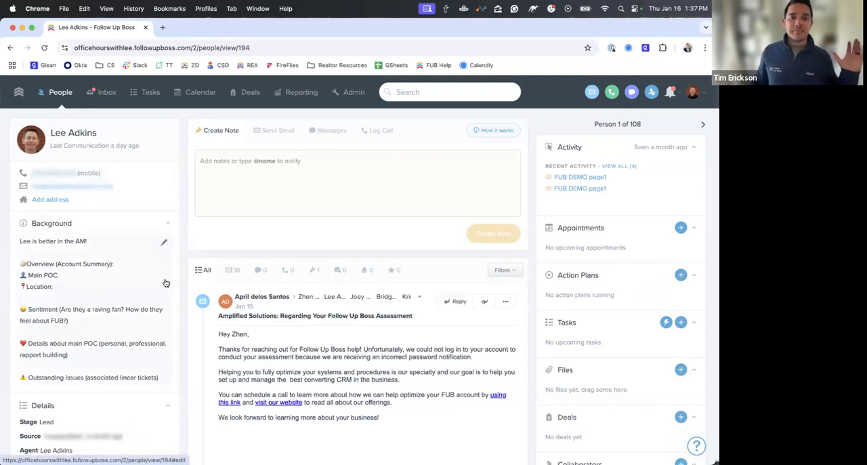
scroll(166, 283, "down", 3)
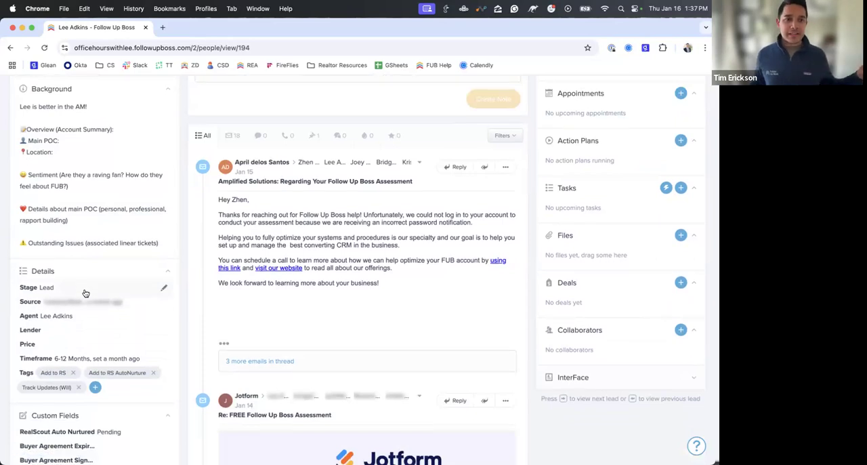
left_click(85, 292)
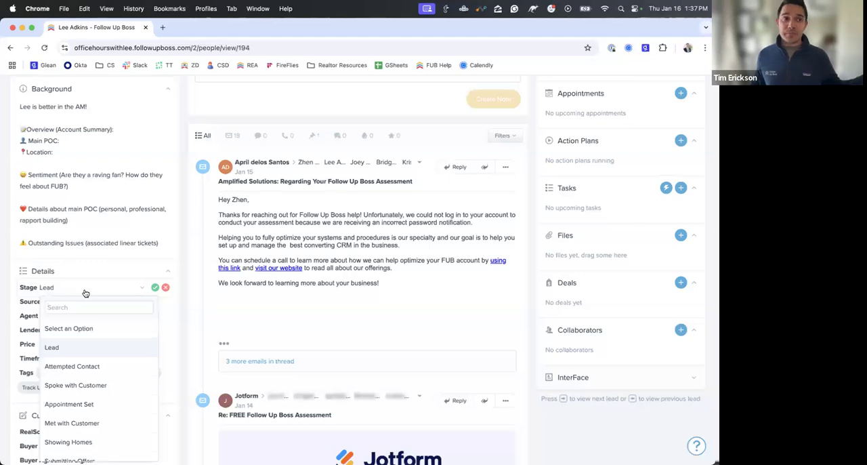
left_click(163, 355)
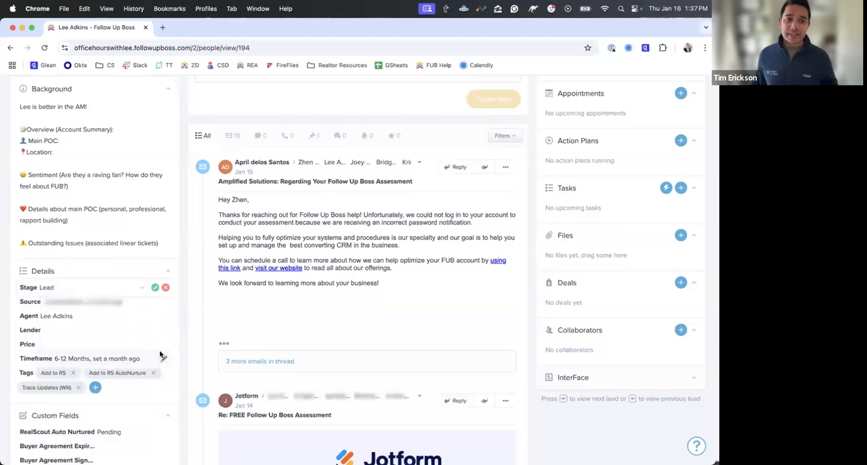
left_click(116, 363)
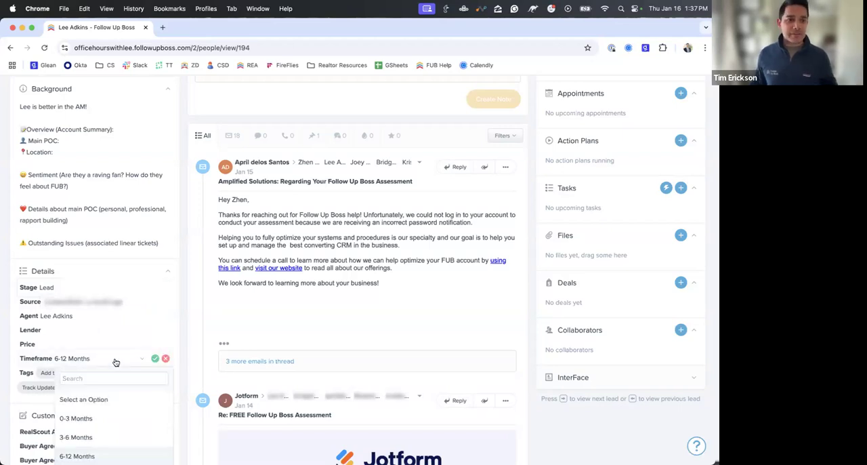
left_click(165, 358)
scroll(176, 354, "up", 5)
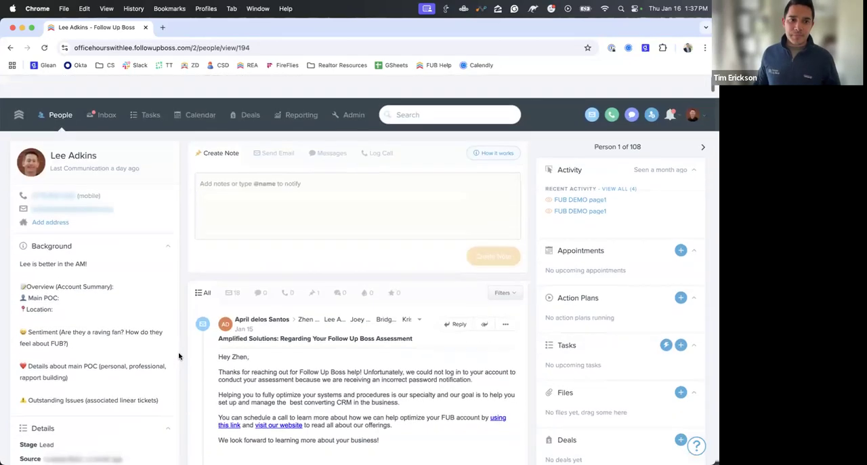
- Return to the Stale Leads list and open the Help Center to view its resources
left_click(60, 92)
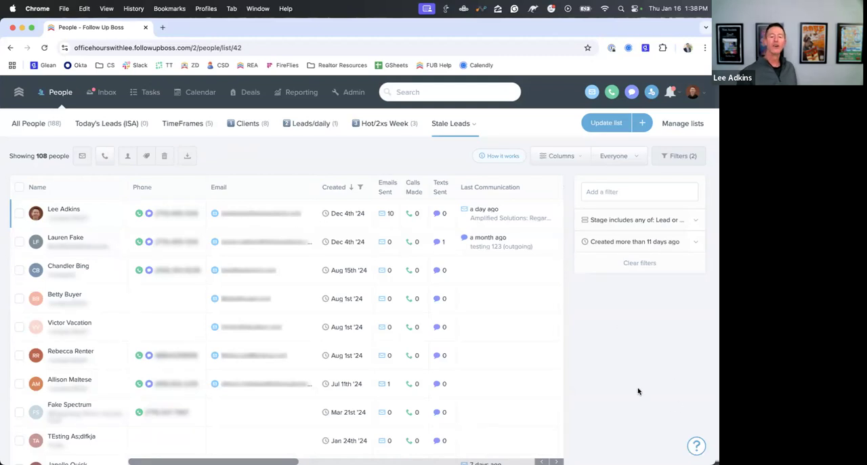
left_click(696, 444)
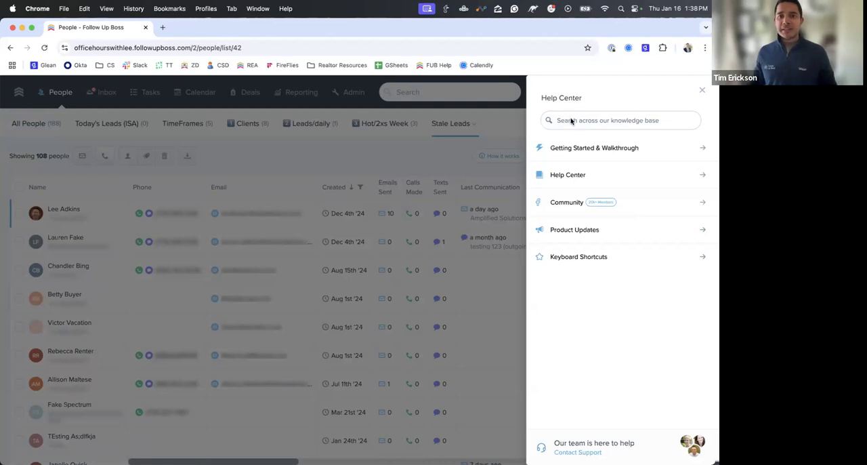
left_click(513, 128)
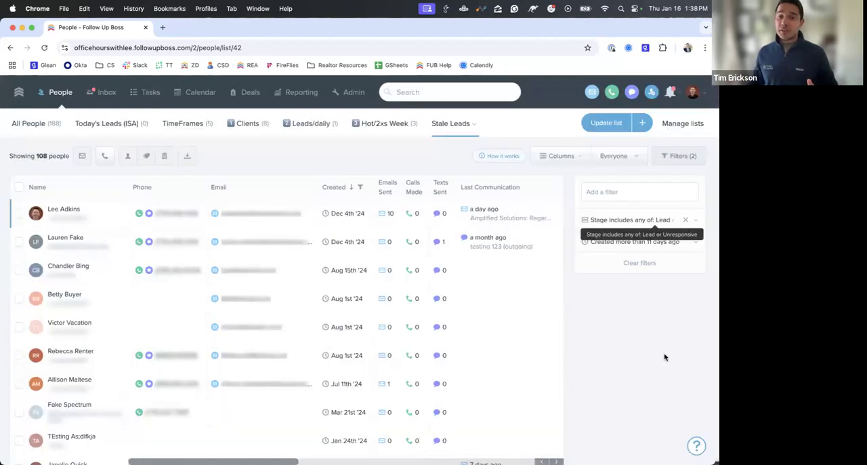
left_click(697, 447)
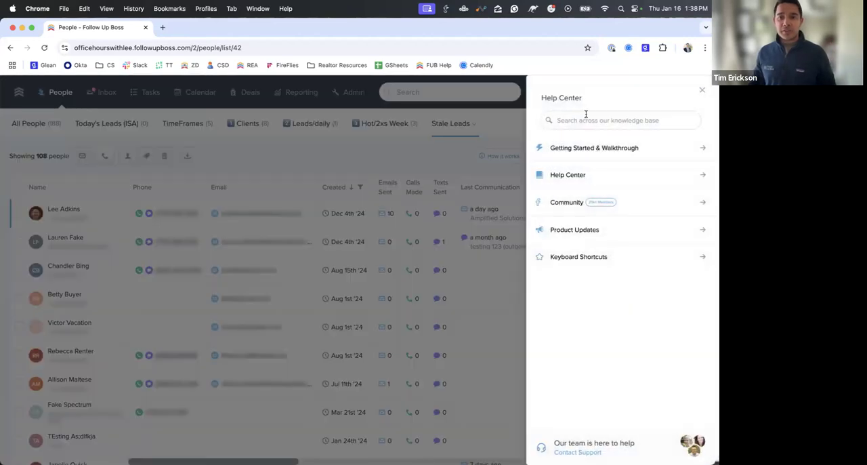
- Search the Help Center knowledge base for "templates" and look through the suggested articles and videos
left_click(589, 120)
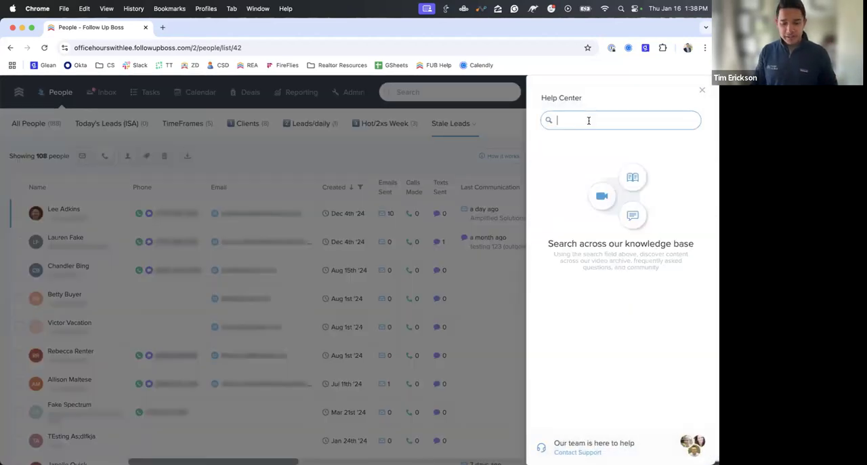
type("templates")
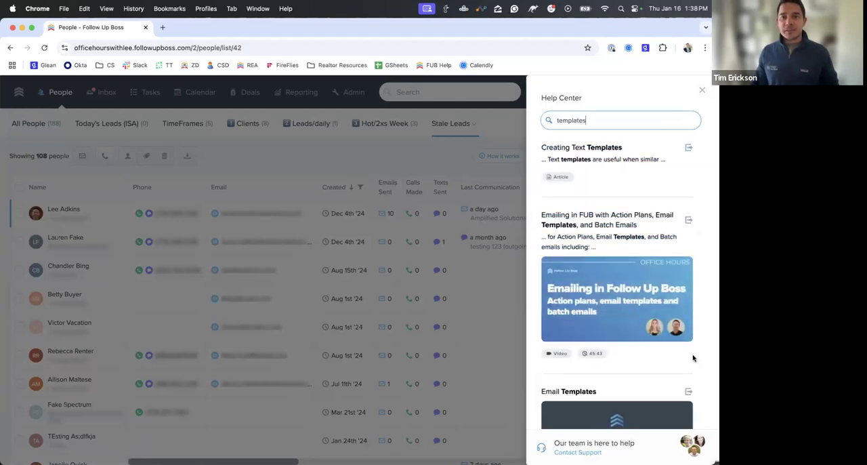
scroll(643, 308, "down", 5)
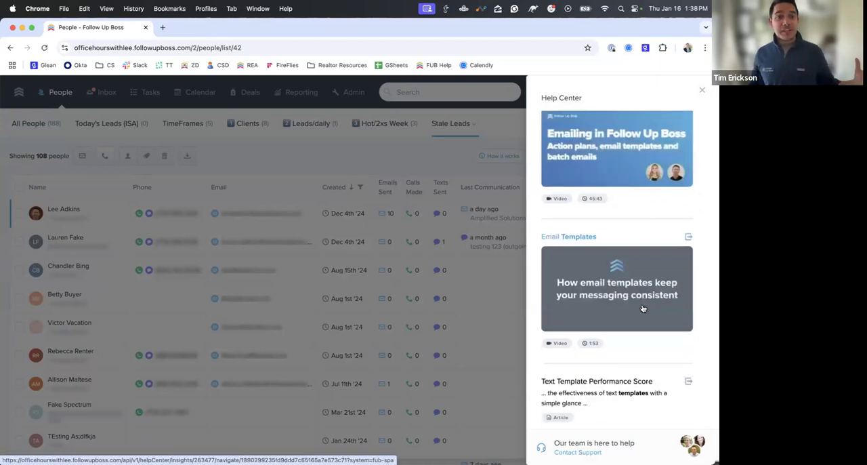
scroll(647, 244, "up", 5)
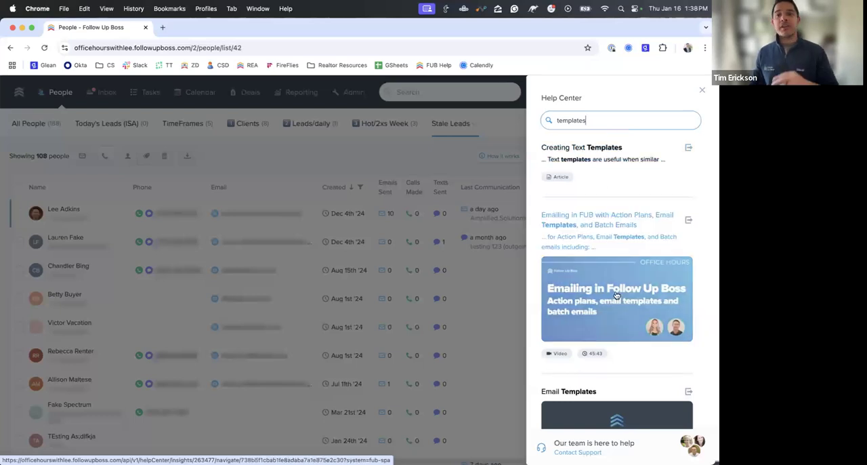
- Reset the help panel, open the full Help Center website to browse its resource categories, and return to People
left_click(702, 90)
left_click(697, 445)
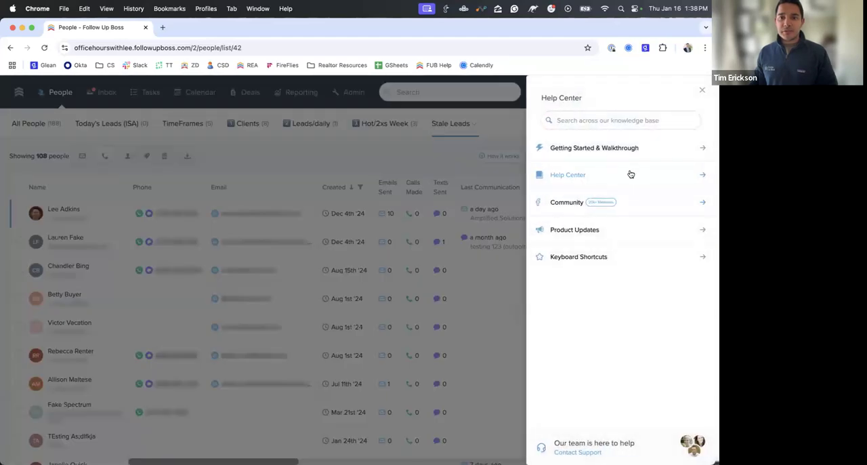
left_click(576, 175)
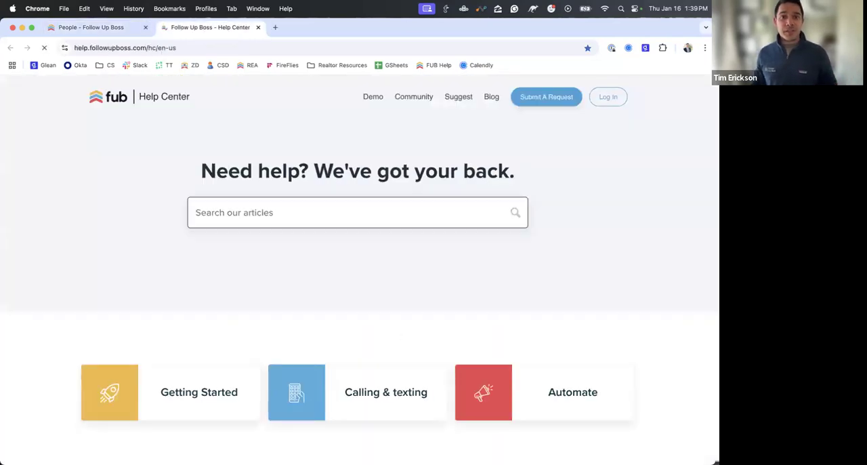
scroll(389, 302, "down", 5)
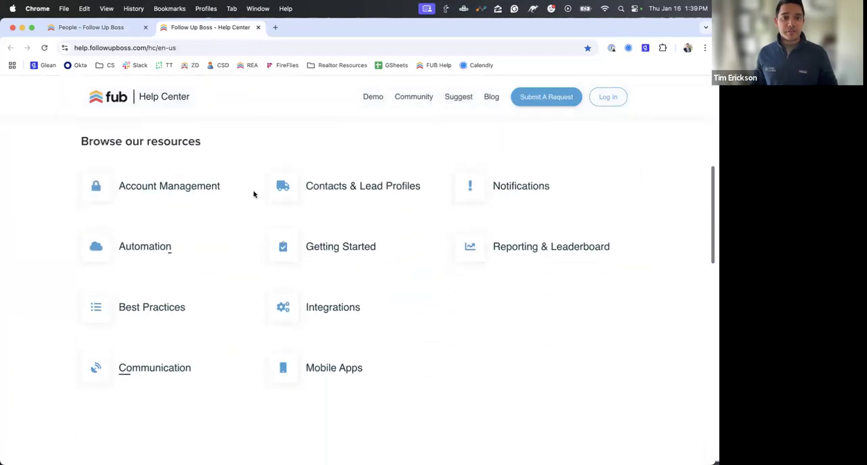
scroll(374, 228, "up", 5)
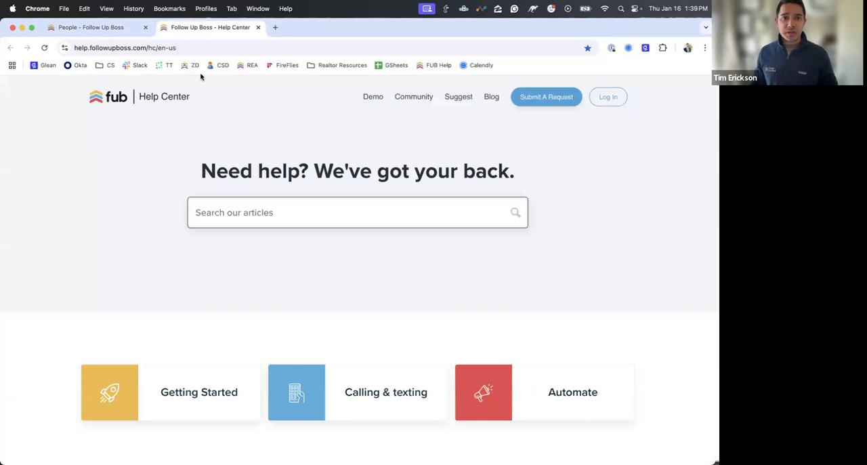
left_click(136, 33)
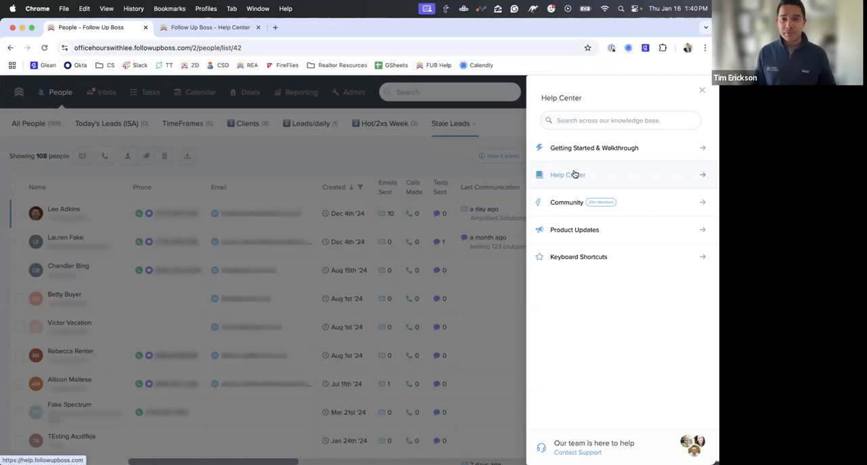
- Open Product Updates to look through the "What's new on Follow Up Boss" feed, and return to People
left_click(575, 229)
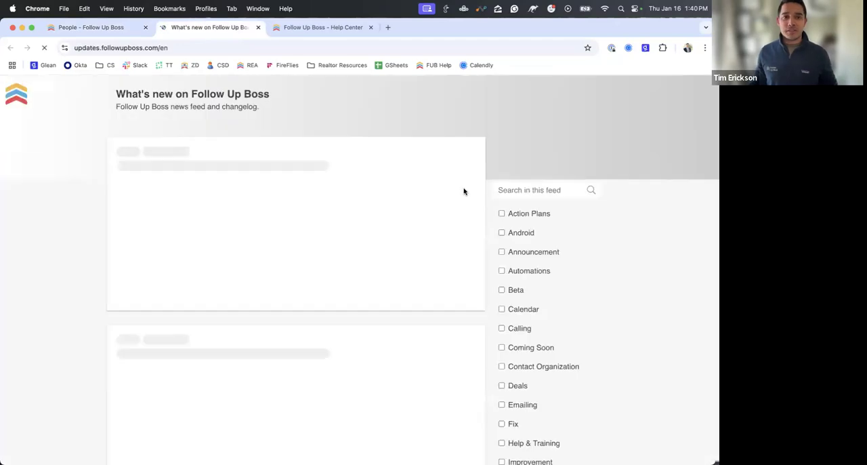
scroll(343, 243, "down", 5)
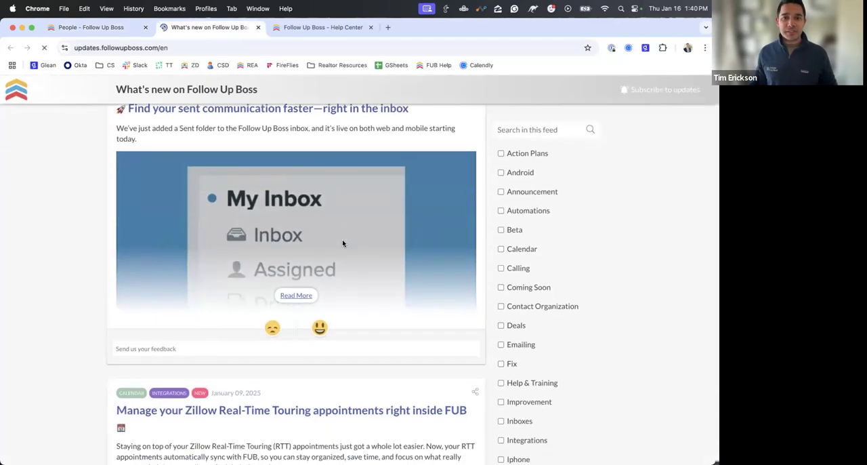
scroll(342, 243, "up", 4)
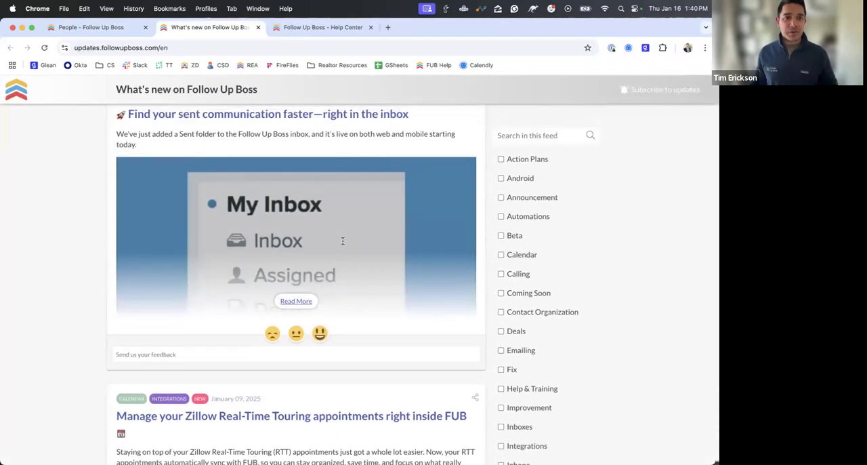
left_click(116, 27)
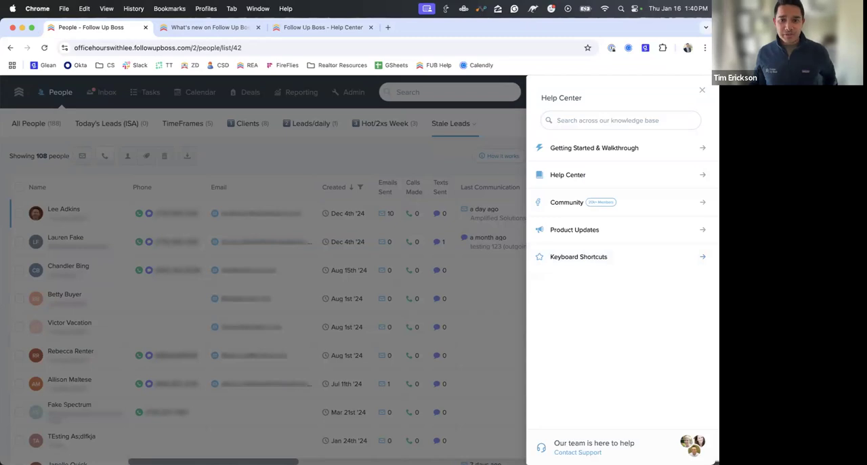
- Open the support contact form, review its request options and highlight the direct contact details, and close it without sending
left_click(578, 452)
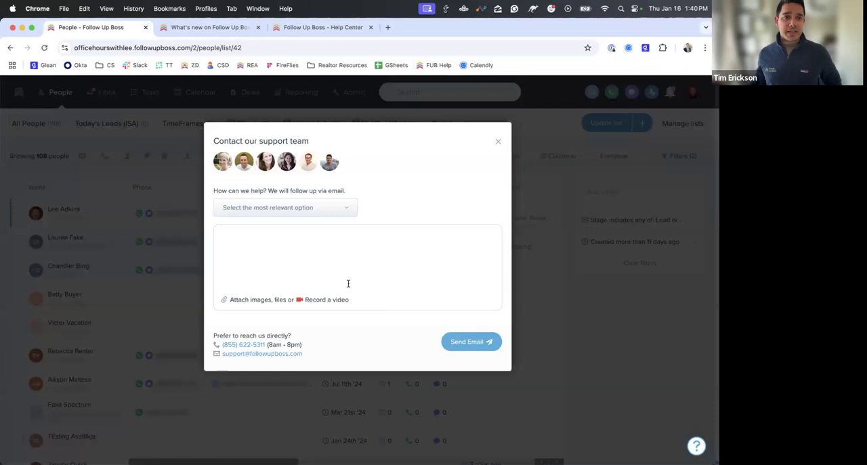
left_click(342, 214)
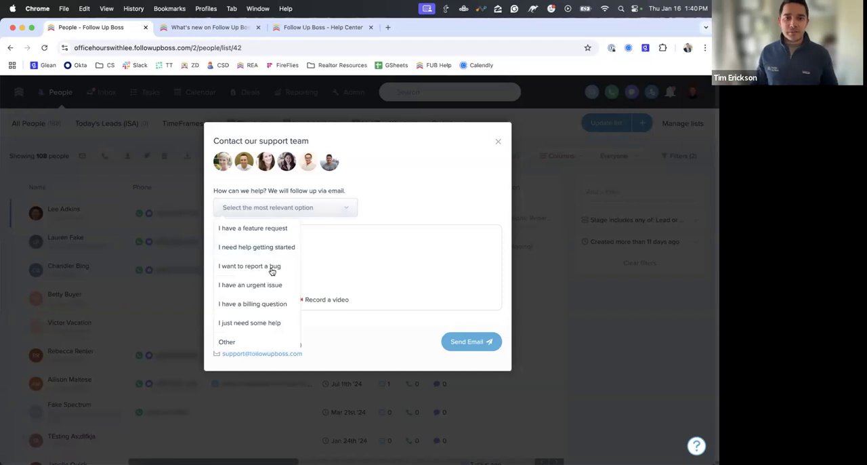
left_click(338, 252)
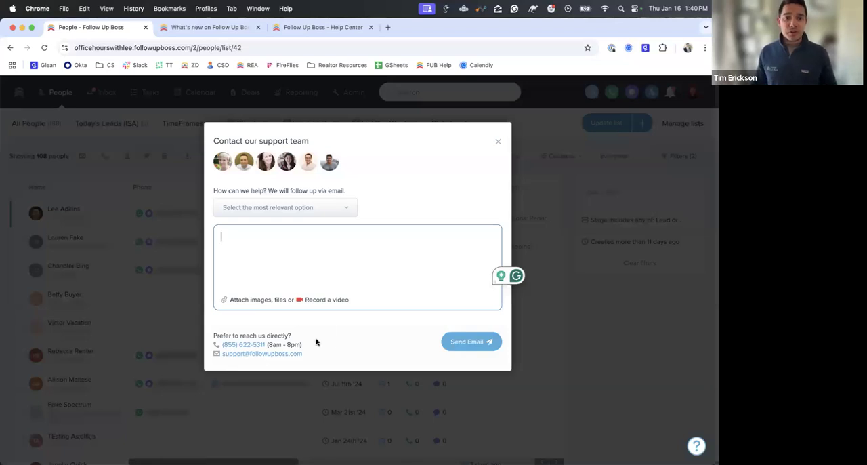
left_click_drag(307, 353, 217, 346)
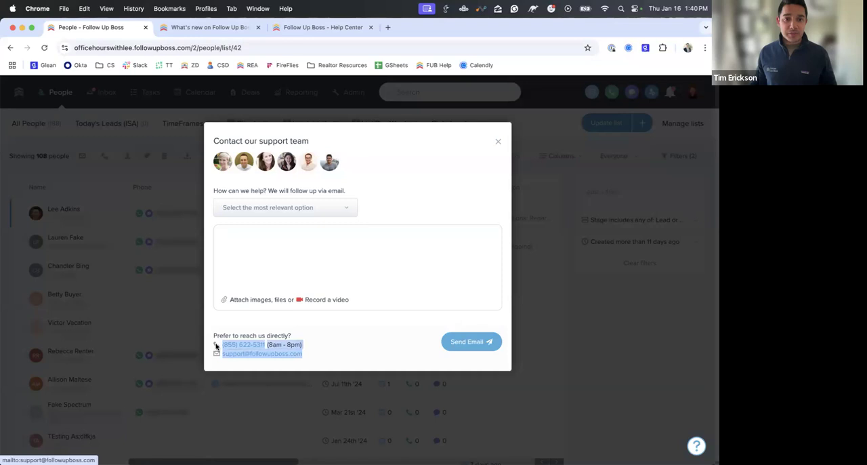
left_click(335, 343)
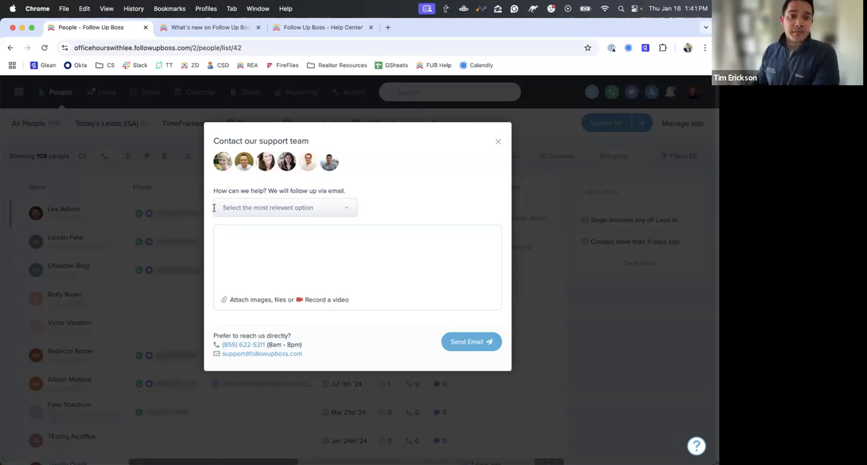
left_click(96, 180)
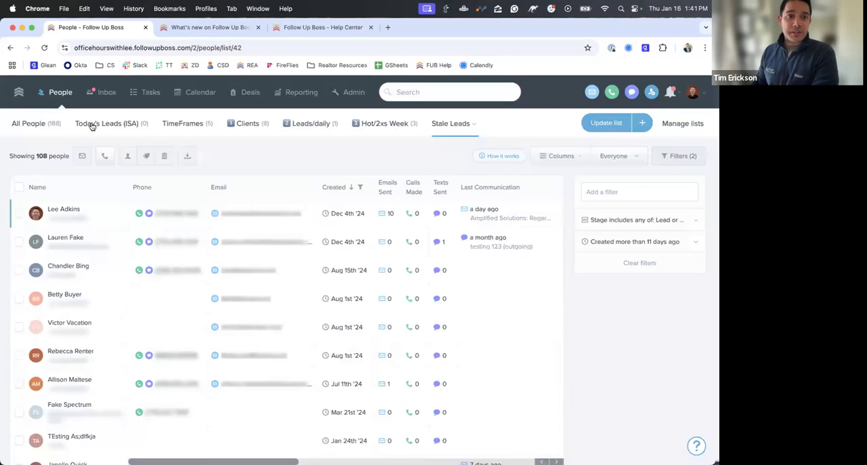
- Show the Today's Leads (ISA) list, and reopen the support contact form over it before dismissing the form
left_click(98, 127)
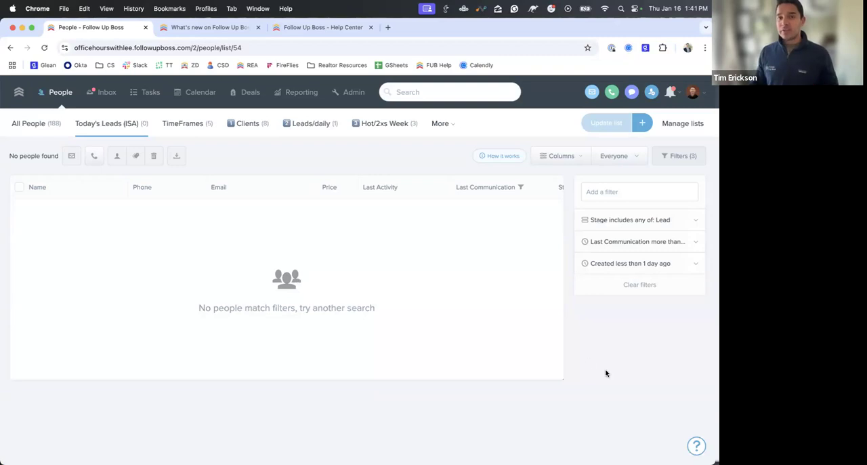
left_click(698, 446)
left_click(578, 452)
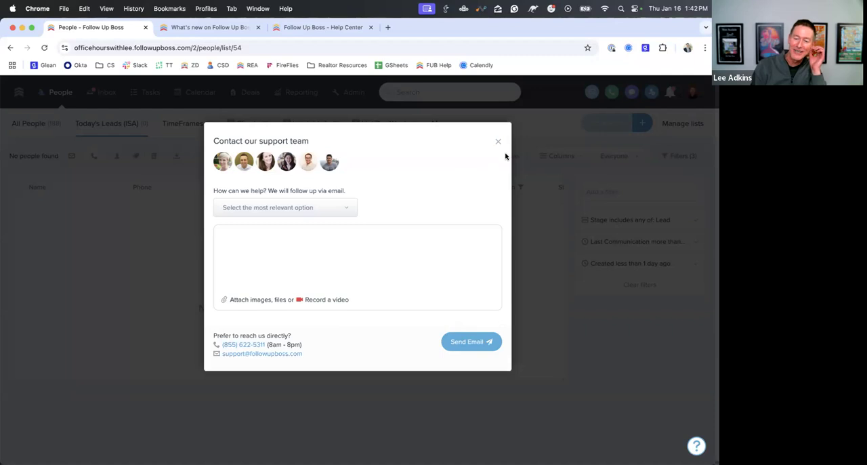
left_click(134, 263)
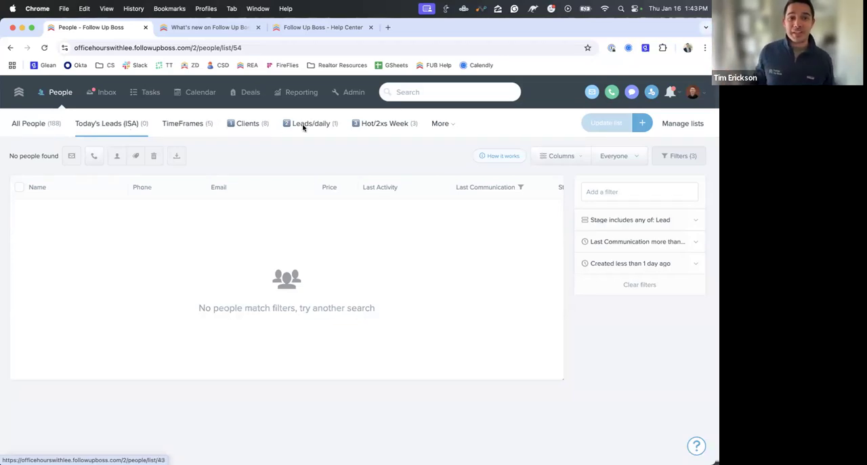
- Show the additional People lists beyond Hot/2xs Week
left_click(444, 123)
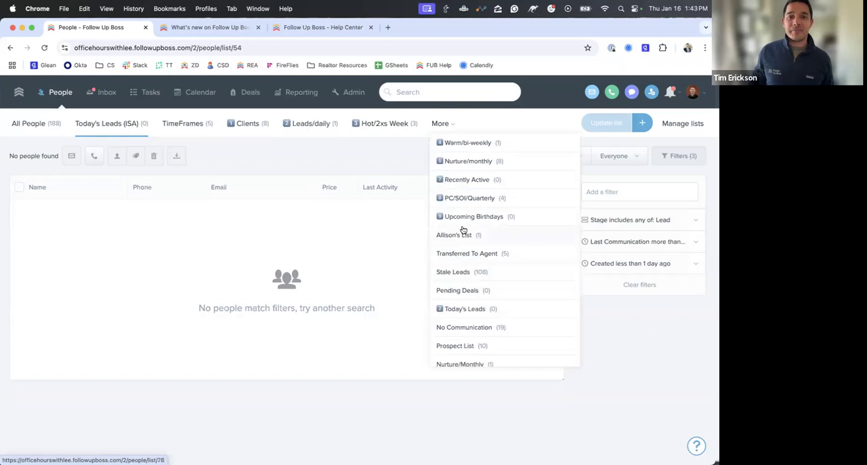